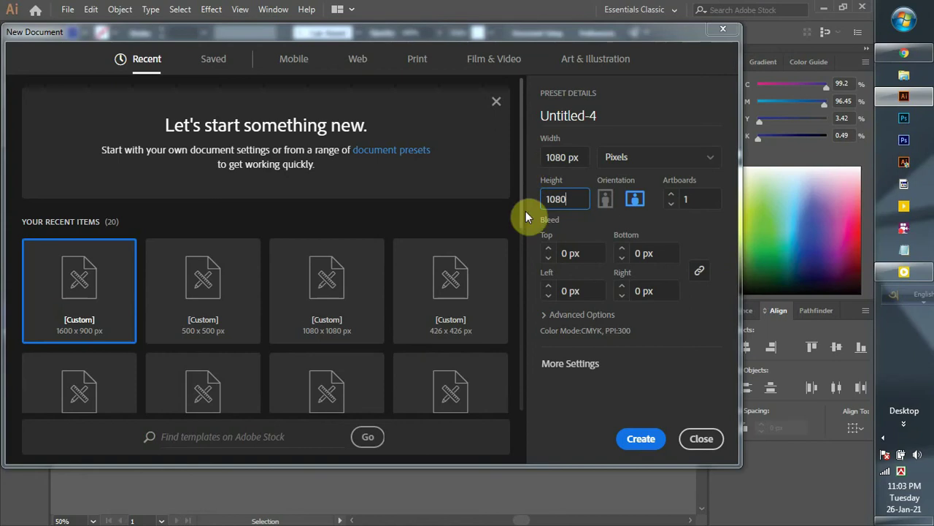
Create a 1080 x 1080 px document and draw a rectangle that covers the whole artboard.
{"action": "left_click", "coordinate": [638, 441]}
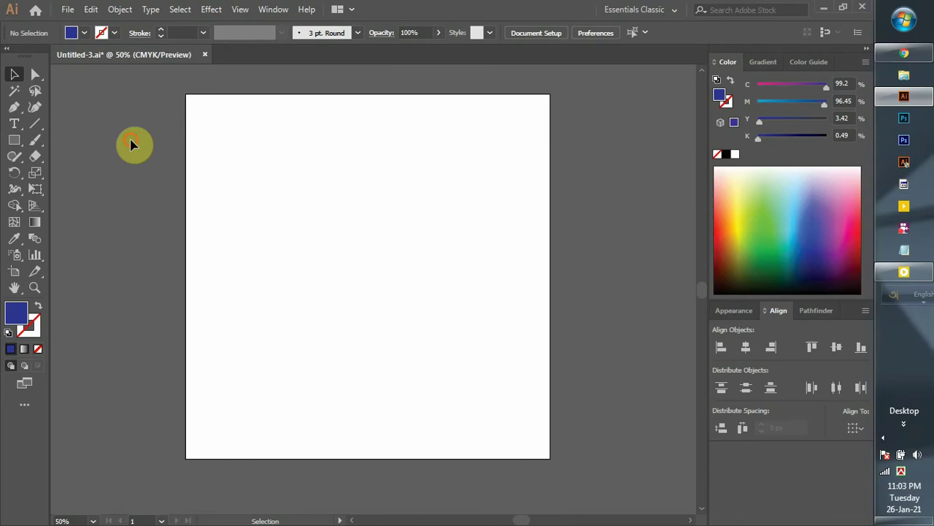
{"action": "left_click", "coordinate": [14, 140]}
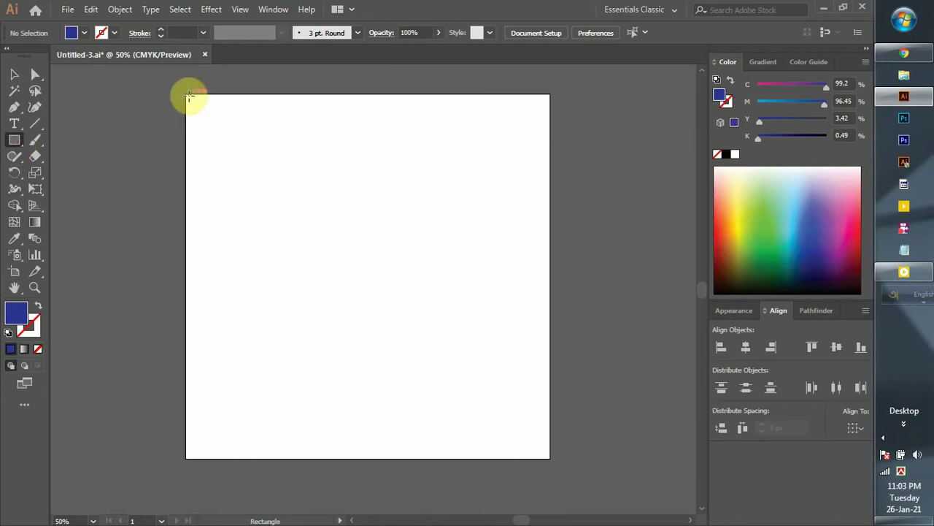
{"action": "left_click_drag", "start_coordinate": [187, 94], "coordinate": [544, 455]}
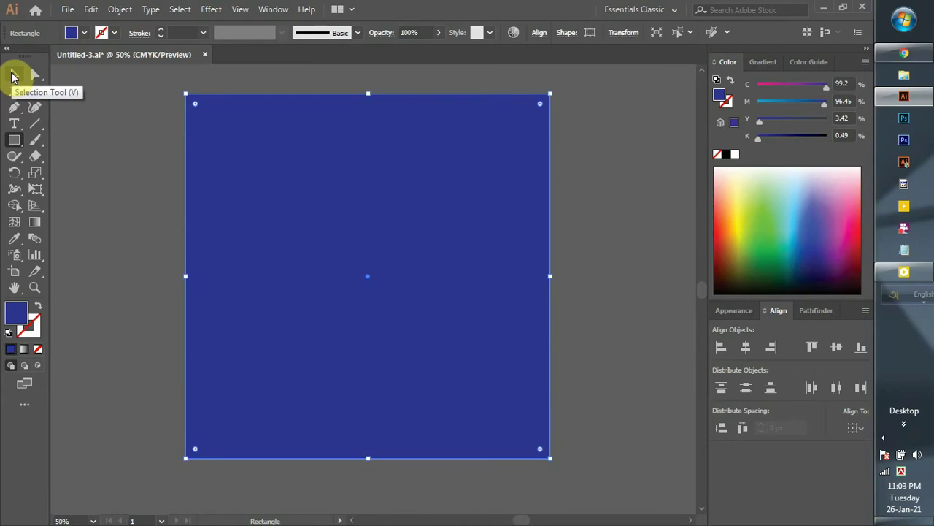
{"action": "left_click", "coordinate": [12, 75]}
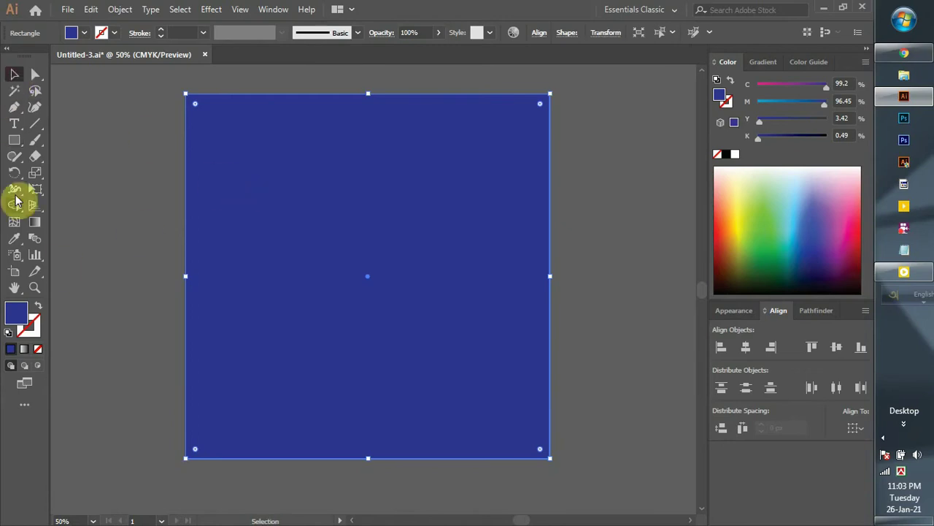
Apply a linear gradient to the background square, with the start stop R=0 G=113 B=188 and the end stop dark navy.
{"action": "left_click", "coordinate": [37, 222]}
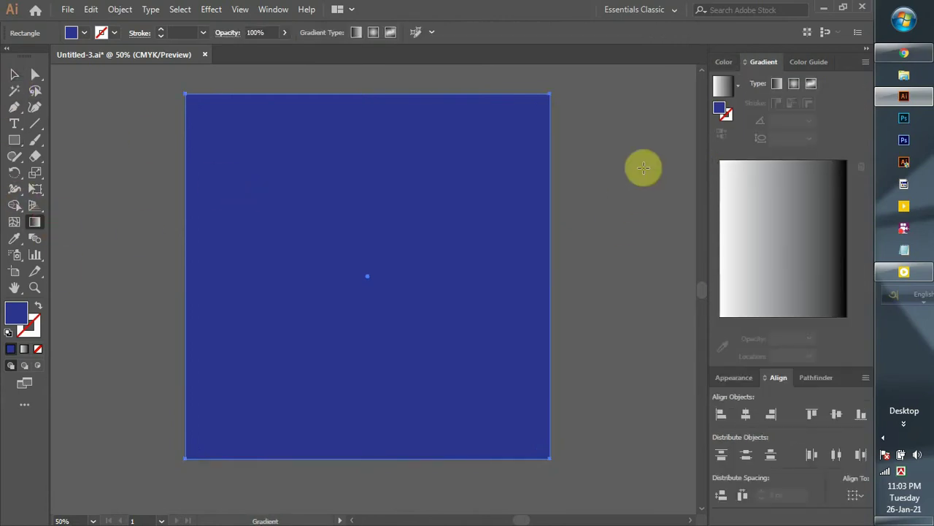
{"action": "left_click", "coordinate": [725, 324]}
{"action": "left_click", "coordinate": [721, 322]}
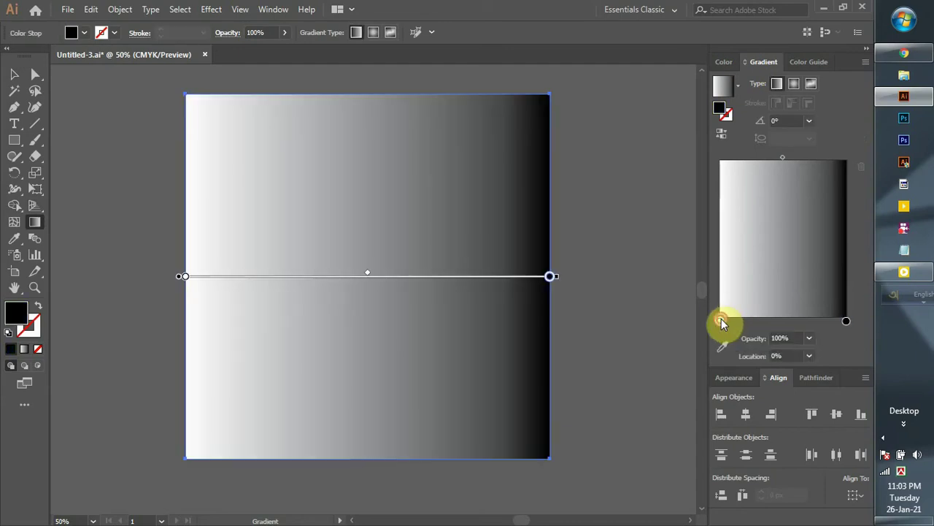
{"action": "double_click", "coordinate": [722, 321]}
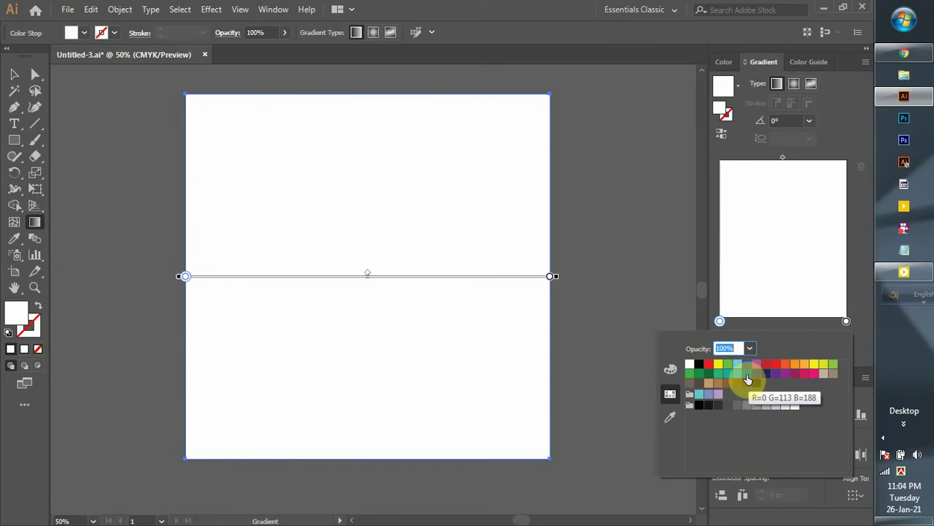
{"action": "left_click", "coordinate": [746, 374]}
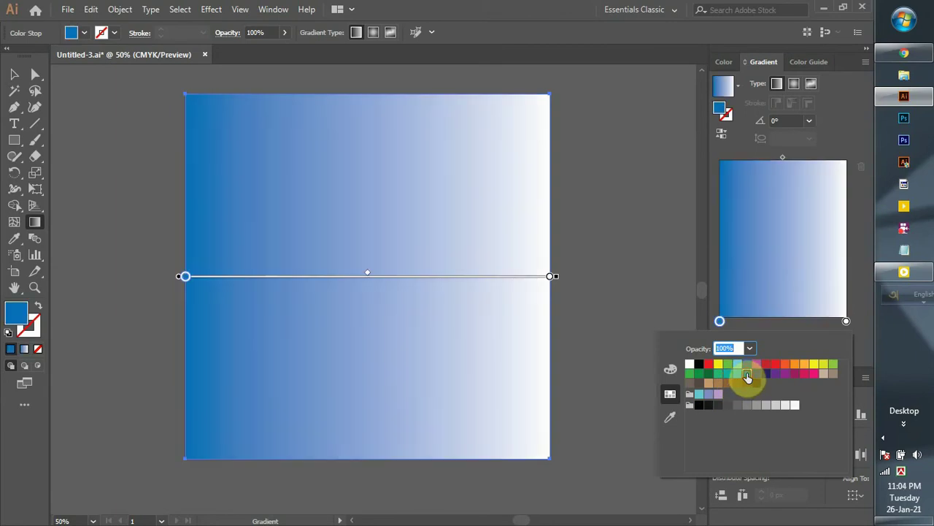
{"action": "double_click", "coordinate": [846, 322]}
{"action": "double_click", "coordinate": [846, 322]}
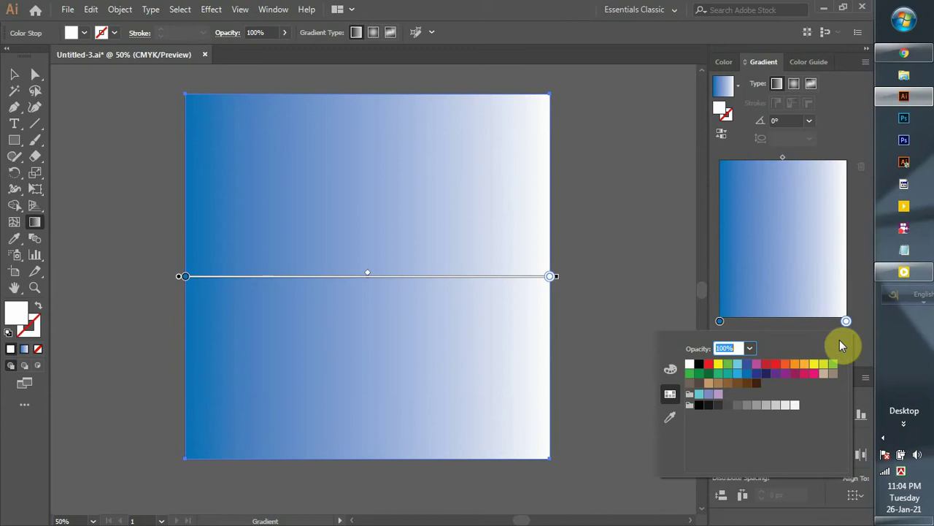
{"action": "left_click", "coordinate": [766, 376]}
Run the background gradient vertically, from light blue at the artboard's lower edge to navy at its upper edge.
{"action": "left_click_drag", "start_coordinate": [363, 479], "coordinate": [366, 86]}
{"action": "left_click", "coordinate": [14, 74]}
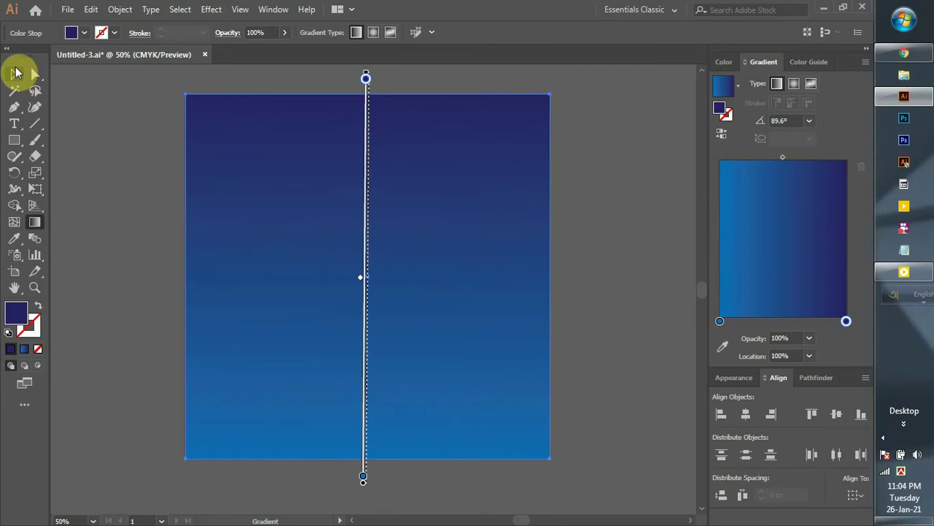
{"action": "left_click", "coordinate": [180, 148]}
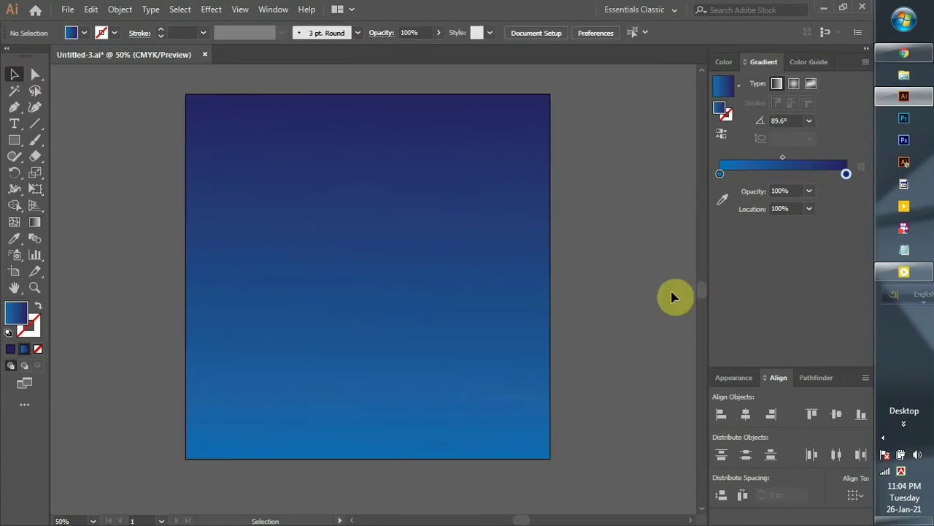
Draw a smaller rectangle hanging from the artboard's upper edge near the middle and fill it with RGB Blue.
{"action": "left_click", "coordinate": [16, 141]}
{"action": "left_click_drag", "start_coordinate": [265, 93], "coordinate": [486, 307]}
{"action": "left_click", "coordinate": [14, 74]}
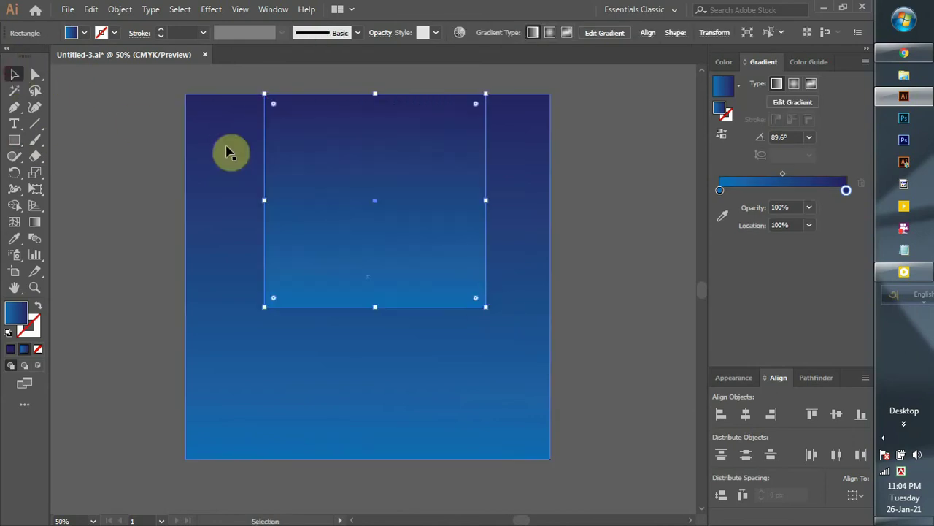
{"action": "left_click", "coordinate": [85, 33]}
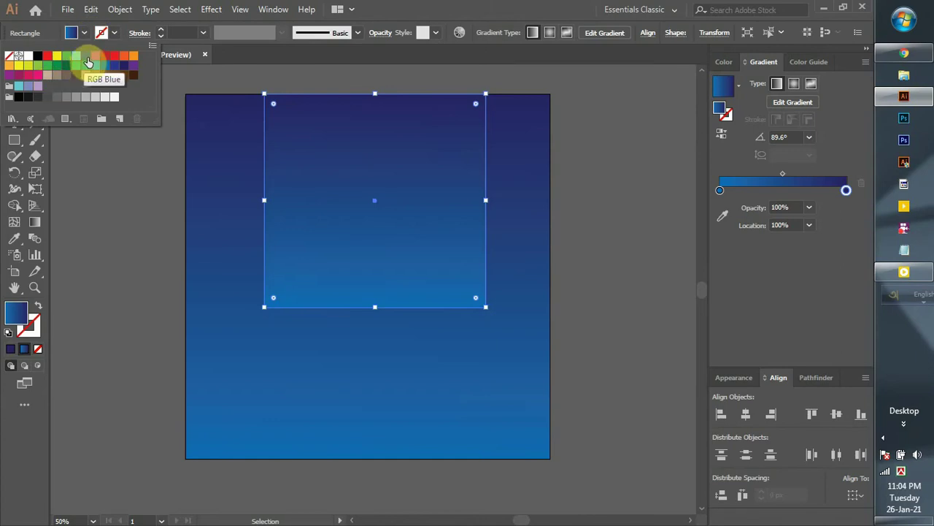
{"action": "left_click", "coordinate": [88, 62]}
{"action": "left_click", "coordinate": [102, 202]}
Centre the smaller rectangle horizontally on the background square.
{"action": "left_click_drag", "start_coordinate": [143, 89], "coordinate": [325, 290]}
{"action": "left_click", "coordinate": [229, 211]}
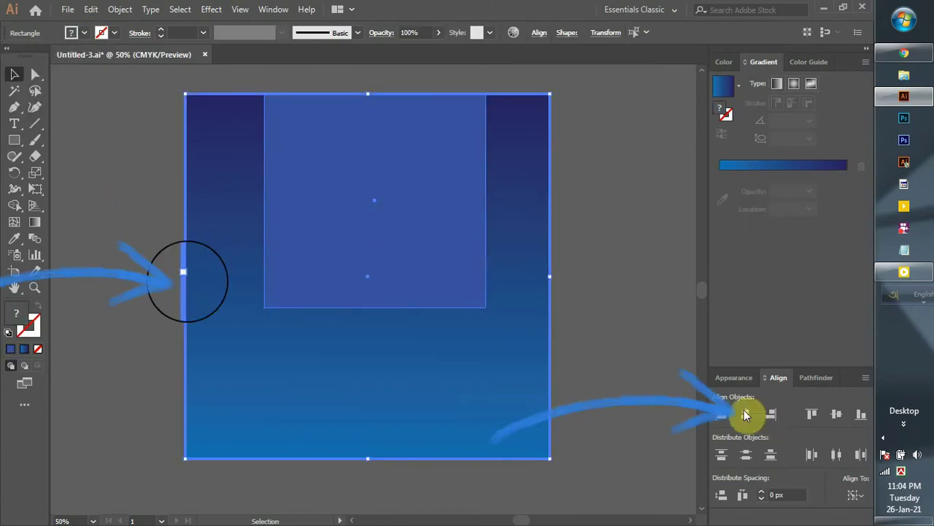
{"action": "left_click", "coordinate": [745, 415]}
{"action": "left_click", "coordinate": [569, 223]}
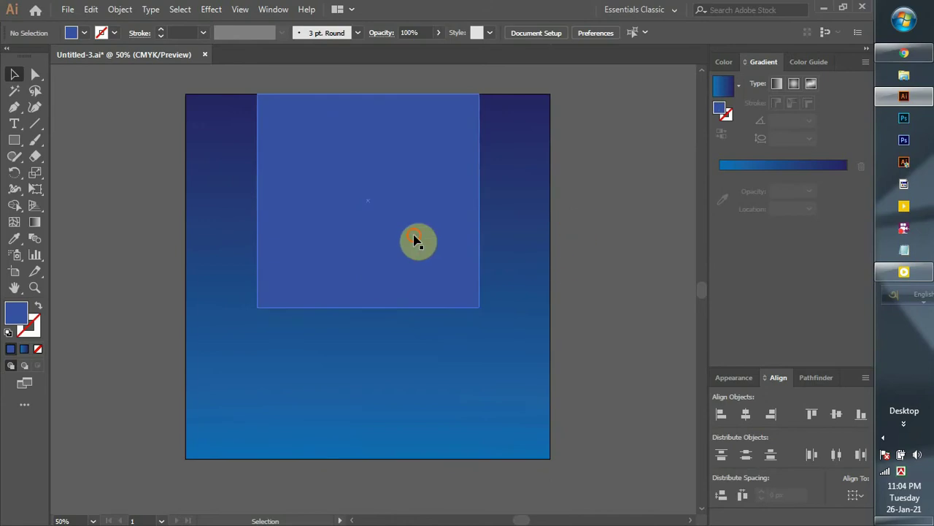
Round the two lower corners of the smaller rectangle to a radius of about 168.73 px.
{"action": "left_click", "coordinate": [414, 241]}
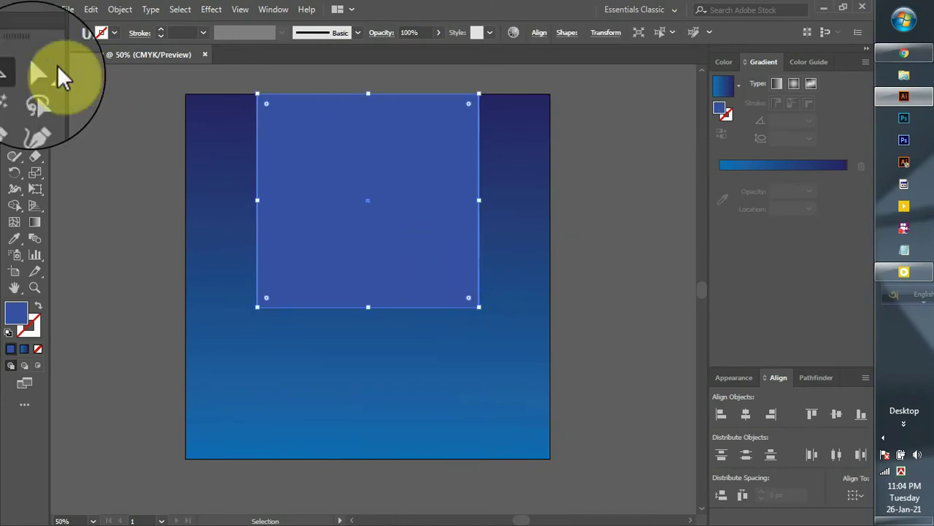
{"action": "left_click", "coordinate": [35, 74]}
{"action": "left_click", "coordinate": [479, 306]}
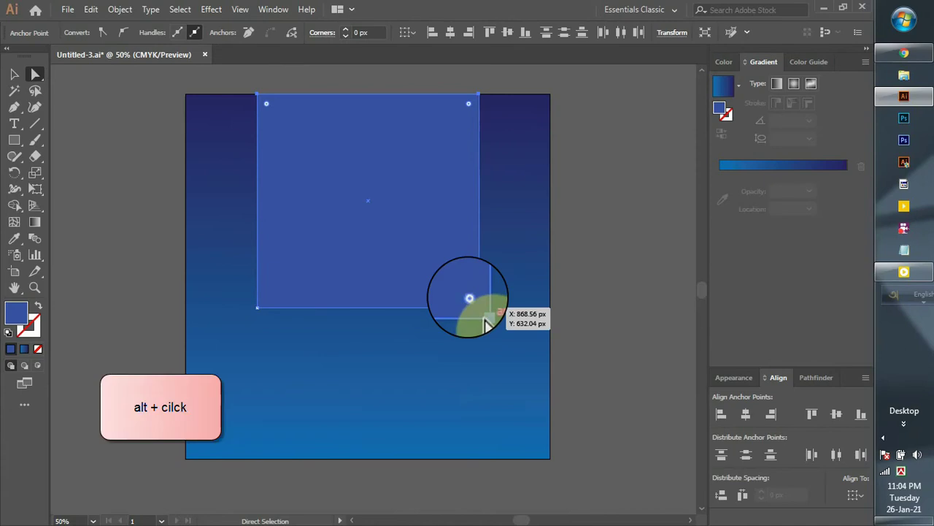
{"action": "left_click", "coordinate": [485, 319], "text": "alt"}
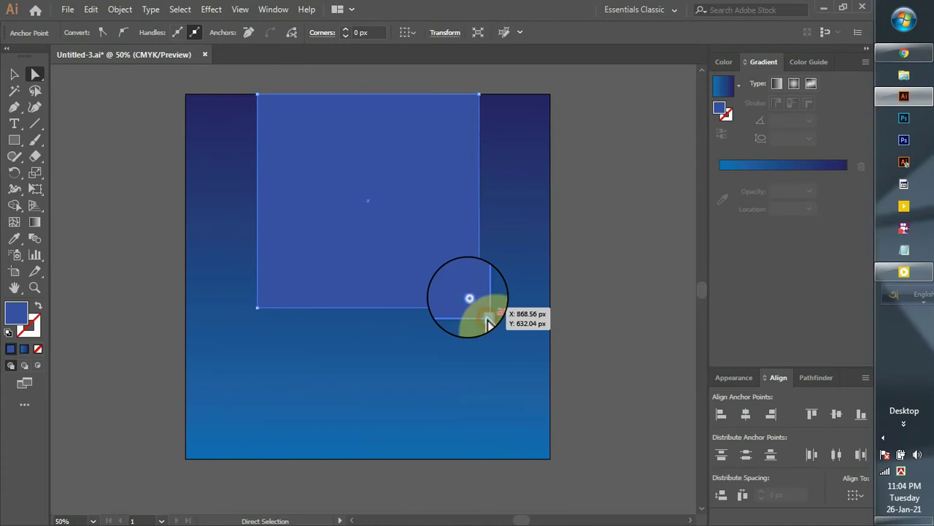
{"action": "left_click", "coordinate": [255, 307], "text": "alt"}
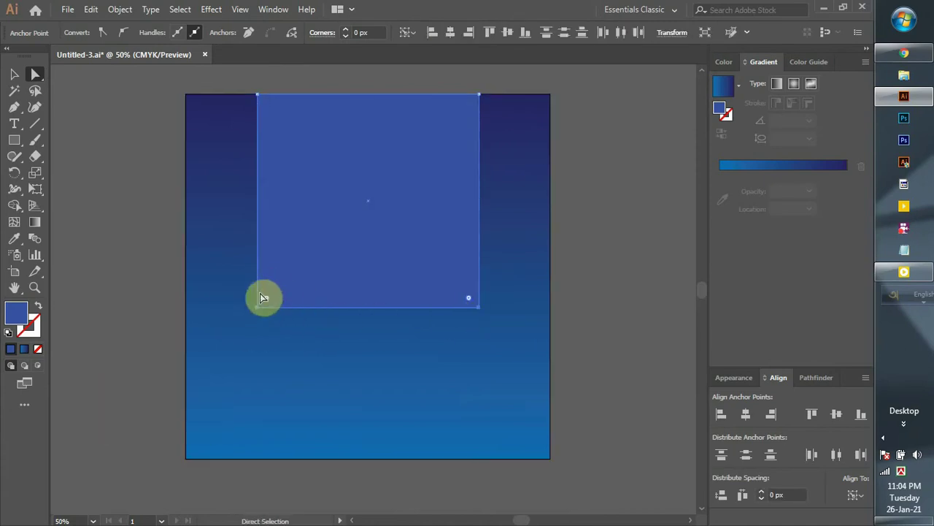
{"action": "left_click_drag", "start_coordinate": [269, 297], "coordinate": [288, 229]}
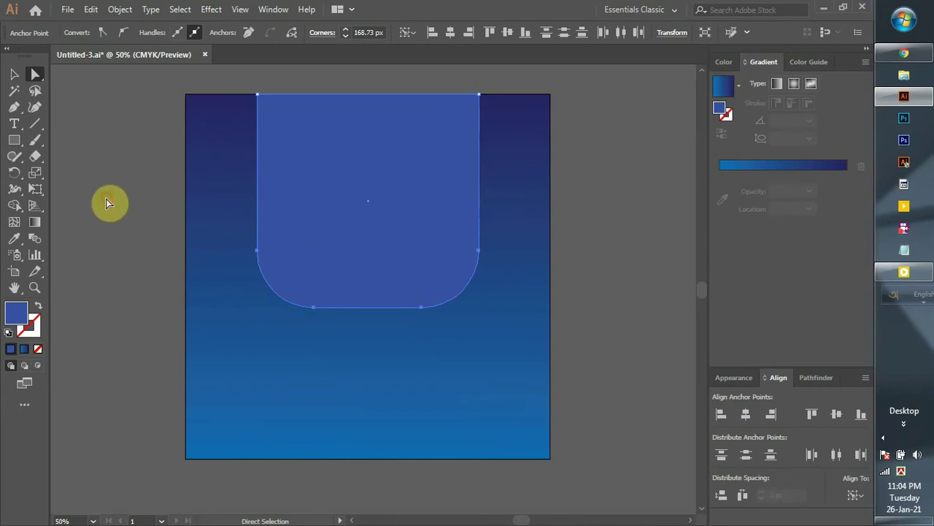
{"action": "left_click", "coordinate": [106, 200]}
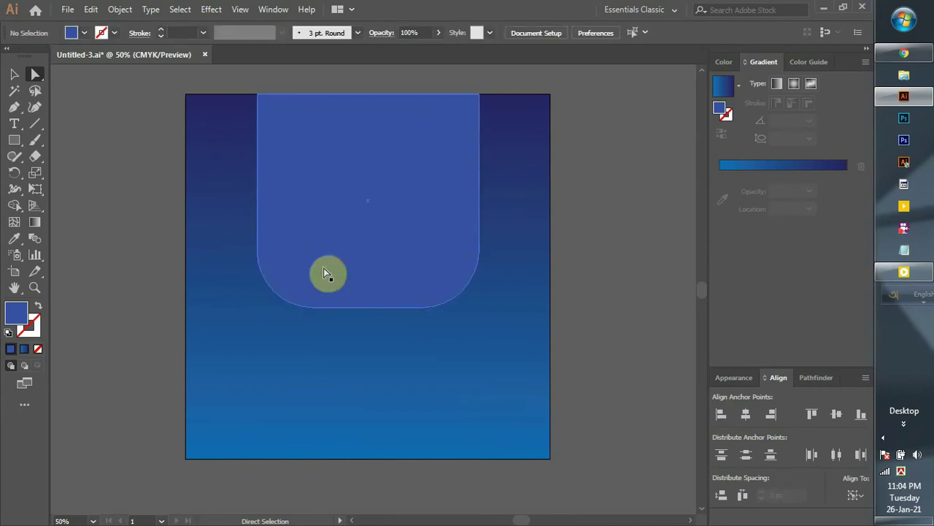
Fill the rounded shape with the R=46 G=49 B=146 swatch.
{"action": "left_click", "coordinate": [431, 223]}
{"action": "left_click", "coordinate": [82, 32]}
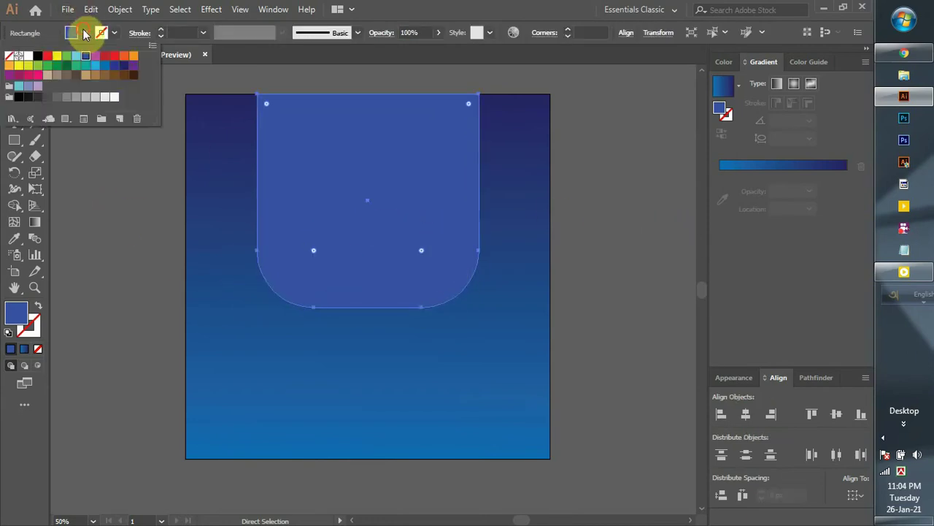
{"action": "left_click", "coordinate": [114, 68]}
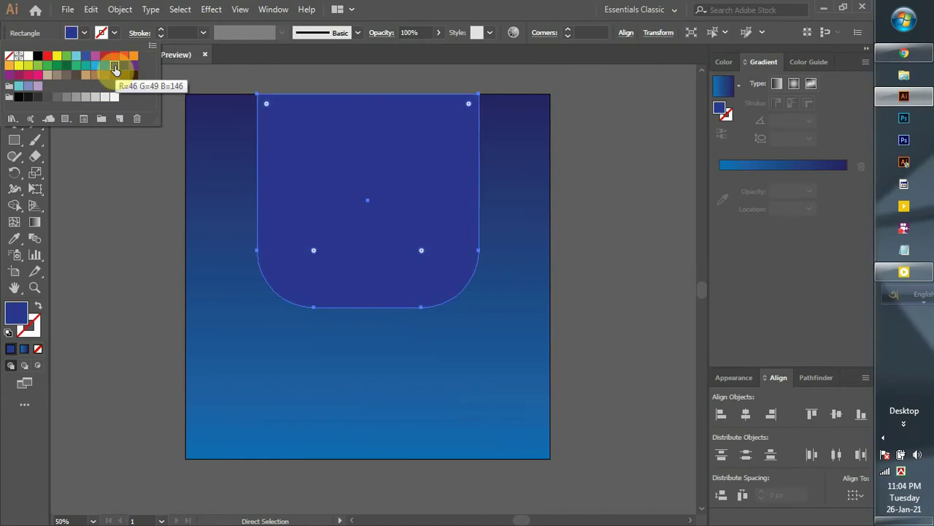
{"action": "left_click", "coordinate": [119, 160]}
{"action": "left_click", "coordinate": [105, 207]}
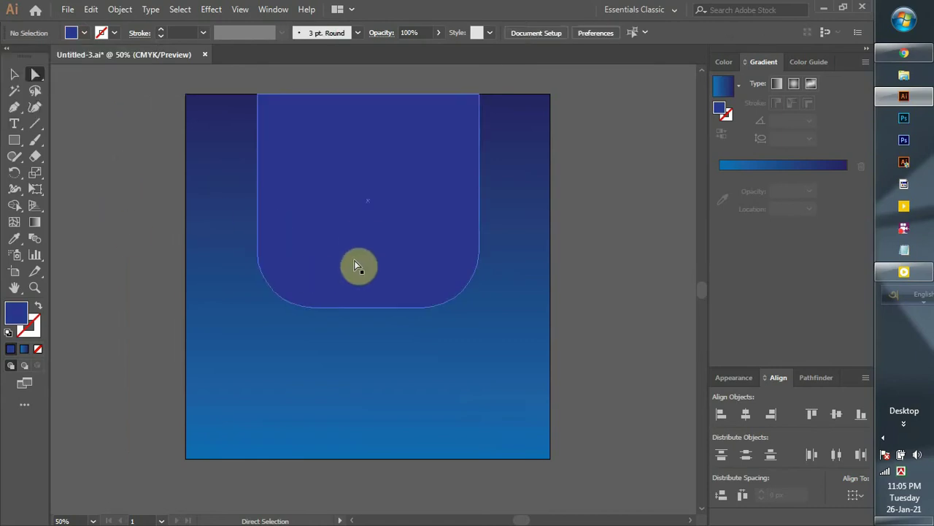
Apply the blue-to-navy linear gradient to the rounded shape, running down from light blue at its upper edge to navy at its lower edge.
{"action": "left_click", "coordinate": [329, 238]}
{"action": "left_click", "coordinate": [767, 179]}
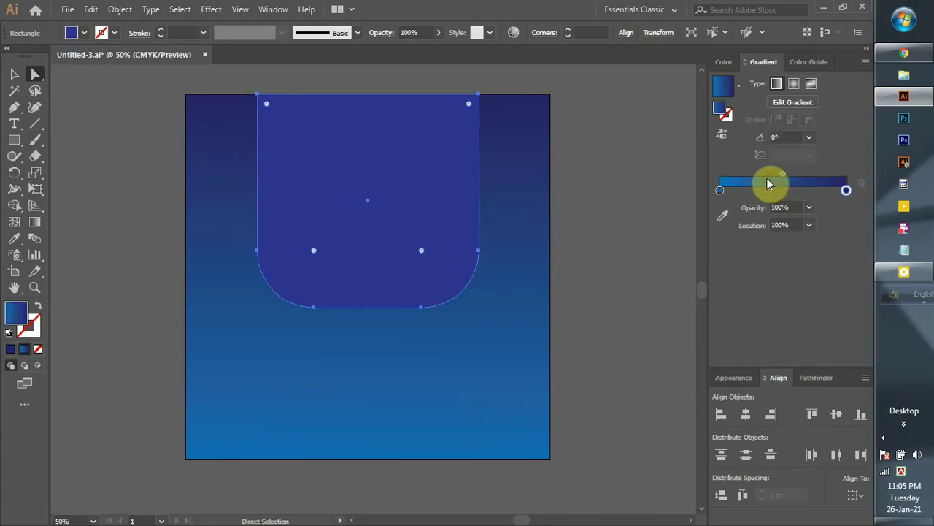
{"action": "left_click", "coordinate": [32, 224]}
{"action": "left_click_drag", "start_coordinate": [371, 81], "coordinate": [364, 421]}
{"action": "left_click", "coordinate": [12, 73]}
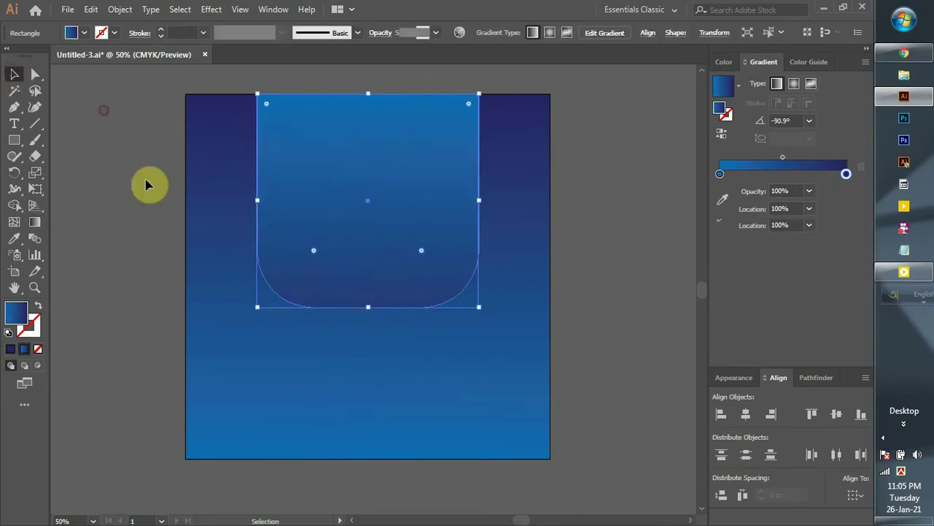
{"action": "left_click", "coordinate": [150, 185]}
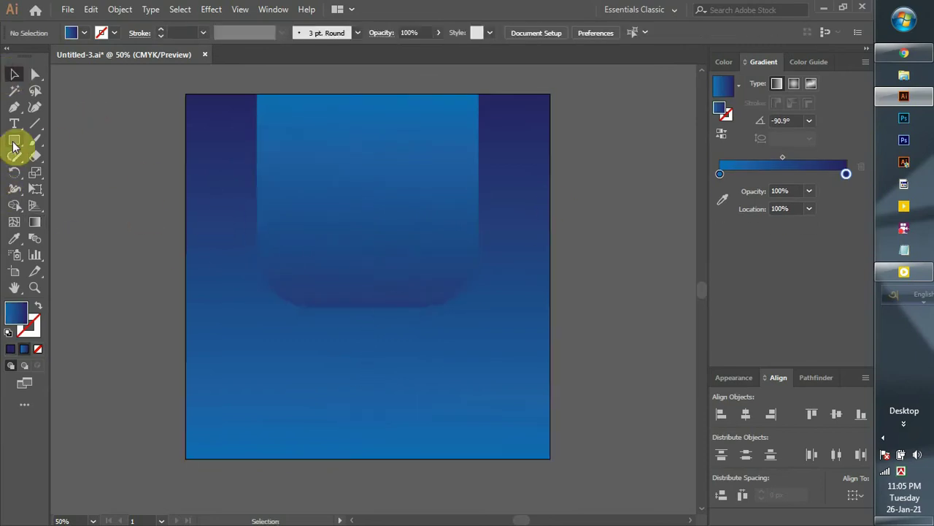
Draw a circle centred on the middle of the rounded shape's lower edge and give it a radial gradient.
{"action": "left_click_drag", "start_coordinate": [15, 140], "coordinate": [52, 177]}
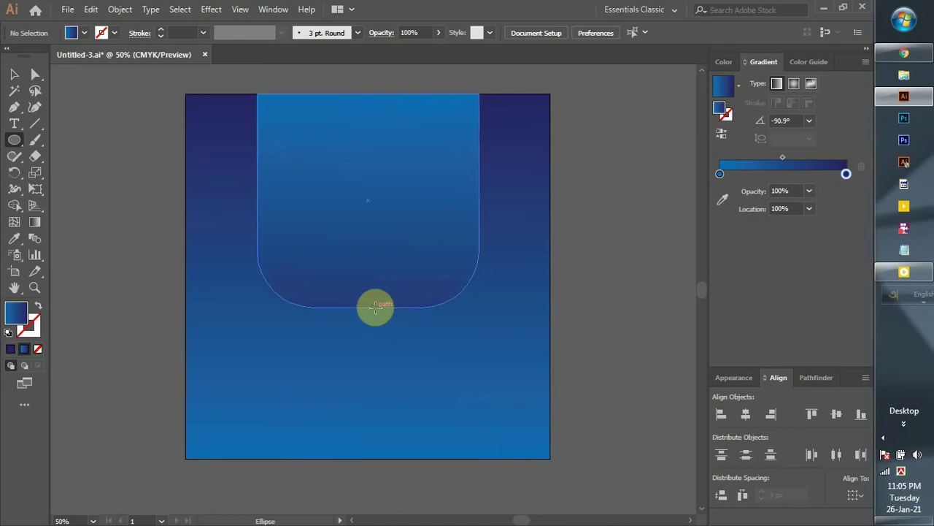
{"action": "left_click_drag", "start_coordinate": [367, 310], "coordinate": [436, 406]}
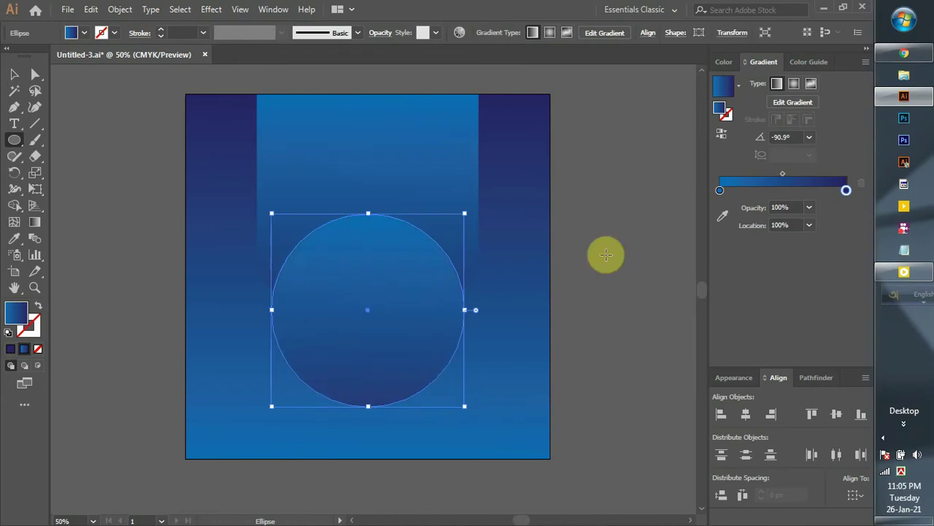
{"action": "left_click", "coordinate": [794, 84]}
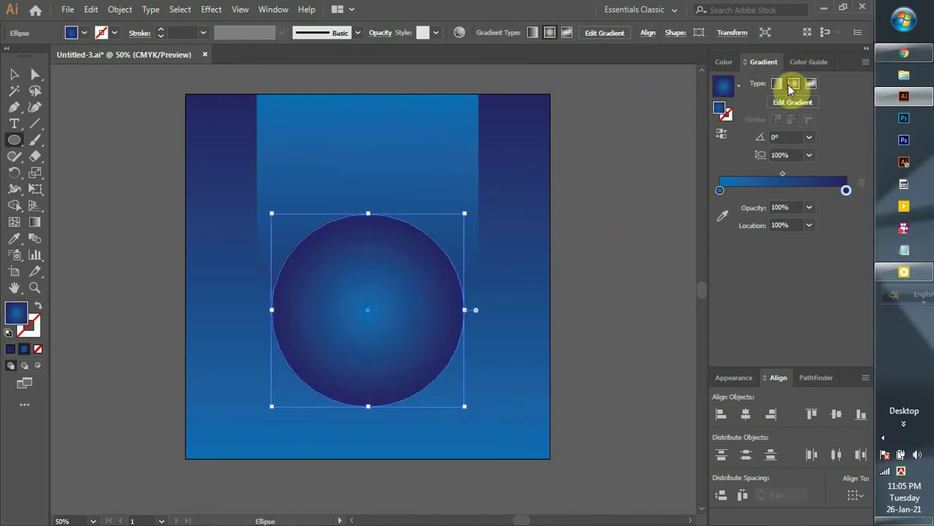
Shift the circle's radial gradient centre slightly below its middle and extend the gradient well beyond the circle's edge.
{"action": "left_click", "coordinate": [38, 222]}
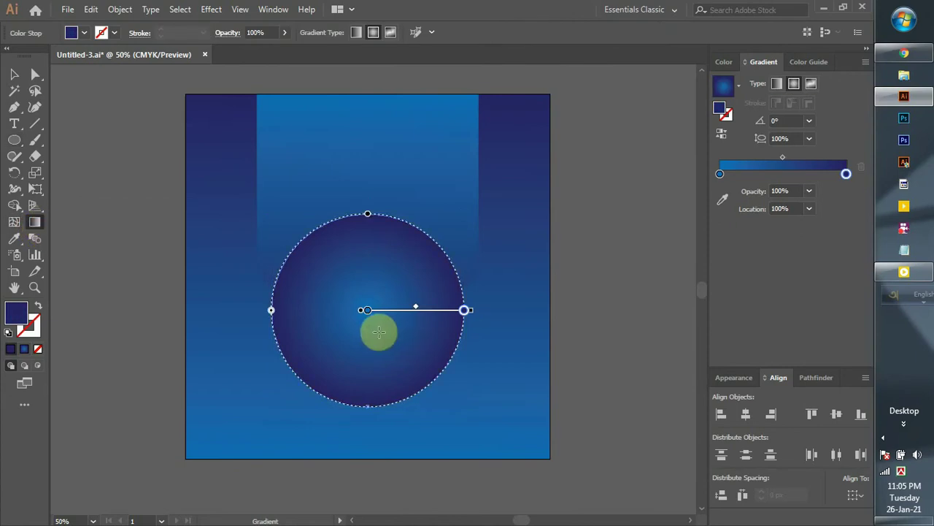
{"action": "mouse_move", "coordinate": [370, 328]}
{"action": "left_mouse_down"}
{"action": "mouse_move", "coordinate": [521, 365]}
{"action": "mouse_move", "coordinate": [559, 394]}
{"action": "left_mouse_up"}
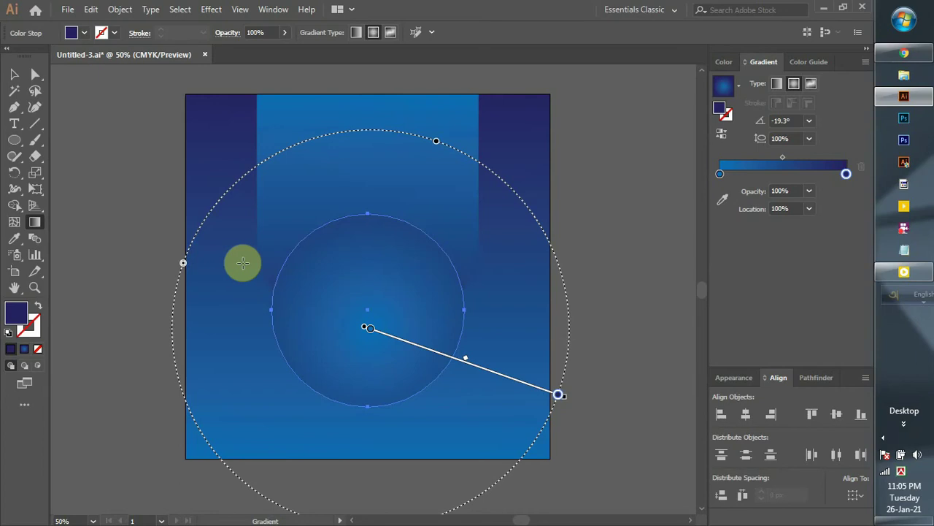
{"action": "left_click", "coordinate": [12, 76]}
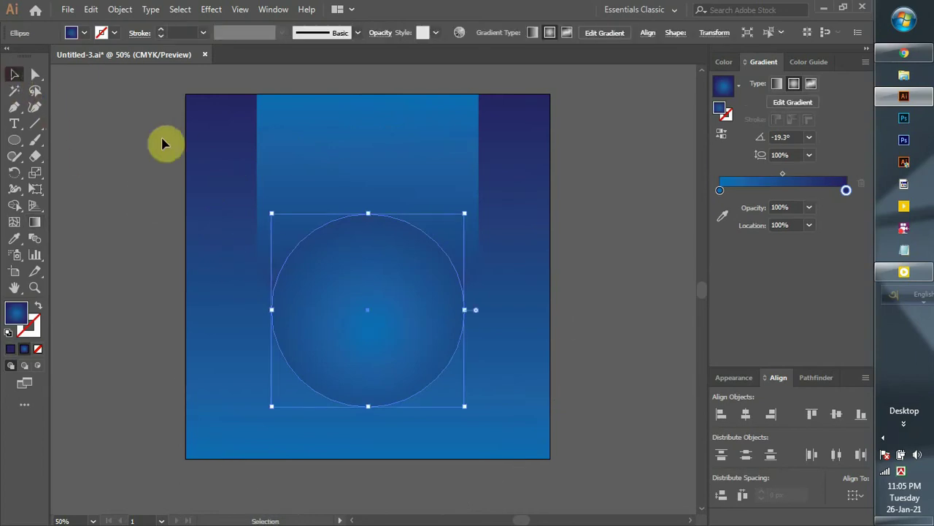
{"action": "left_click", "coordinate": [163, 143]}
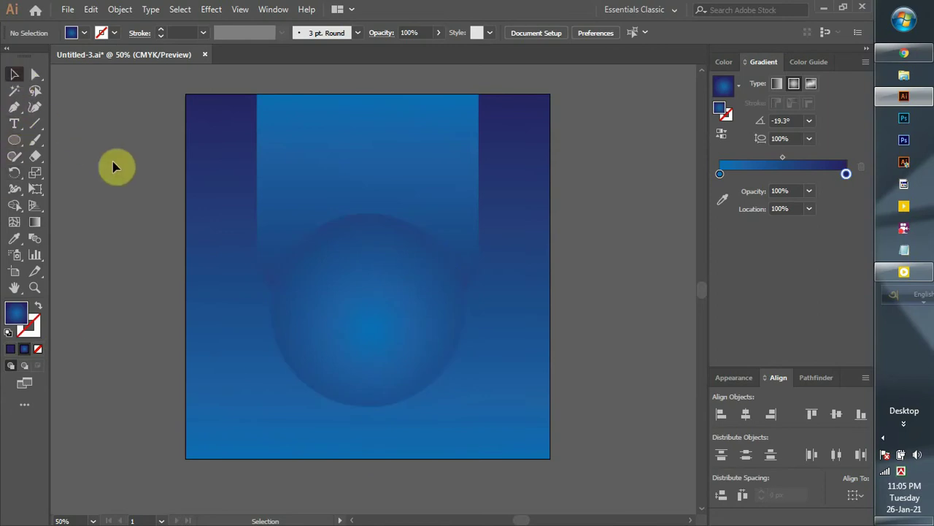
Add the text NEW in the upper part of the panel and ARRIVAL as a separate text just below it.
{"action": "left_click", "coordinate": [84, 135]}
{"action": "left_click", "coordinate": [13, 126]}
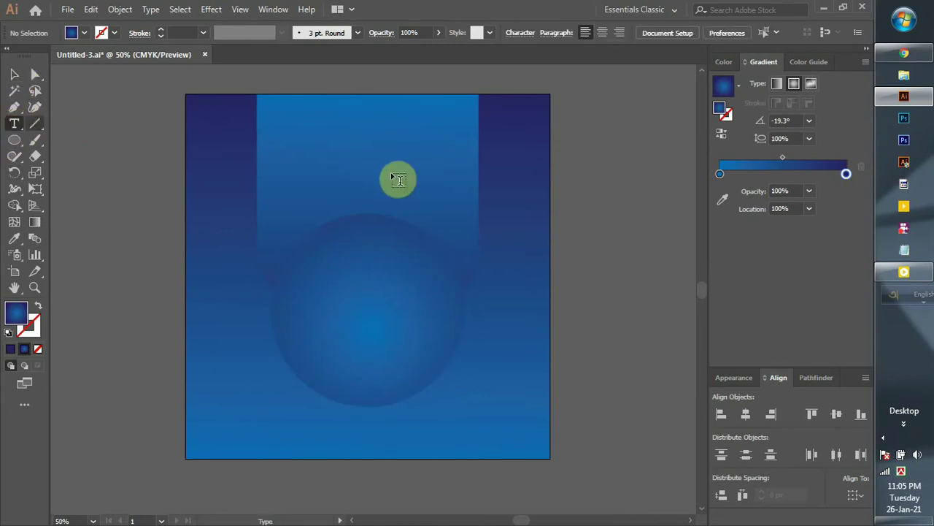
{"action": "left_click", "coordinate": [312, 171]}
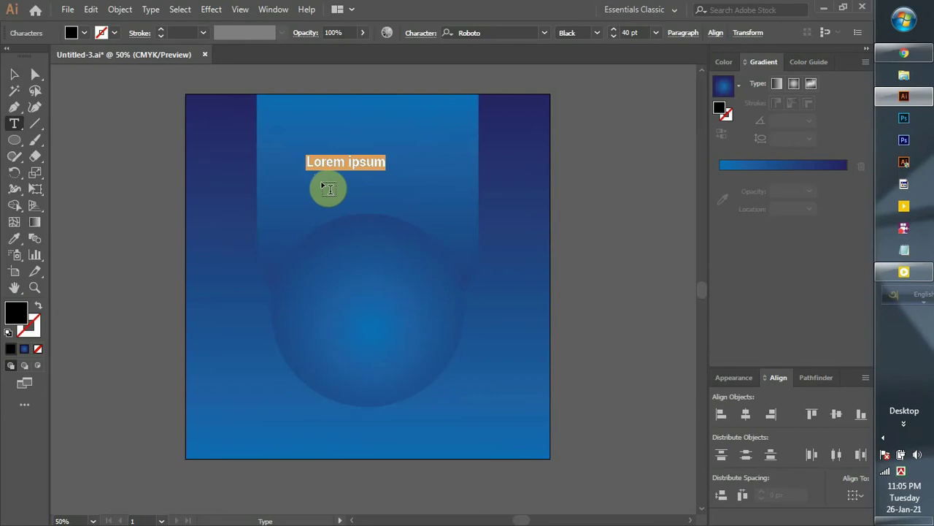
{"action": "type", "text": "NEW"}
{"action": "left_click", "coordinate": [289, 200]}
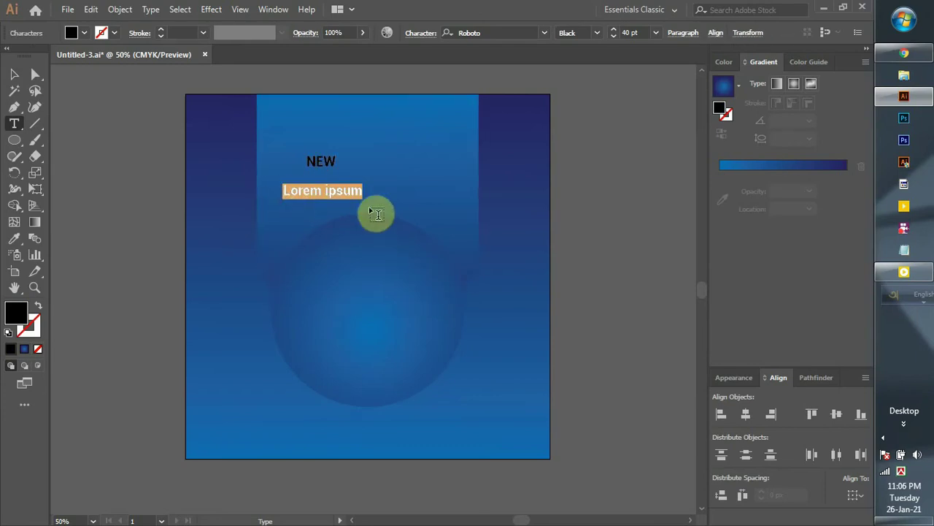
{"action": "type", "text": "ARRIVAL"}
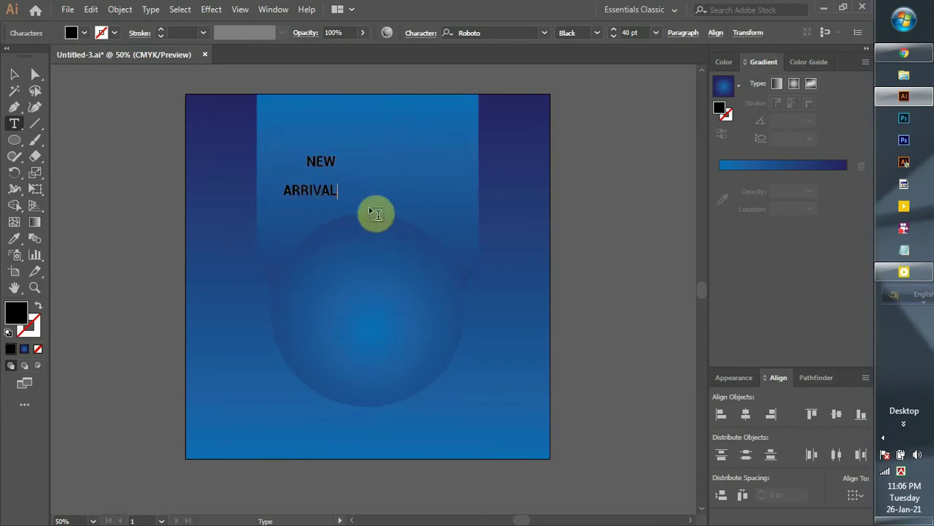
{"action": "left_click", "coordinate": [13, 73]}
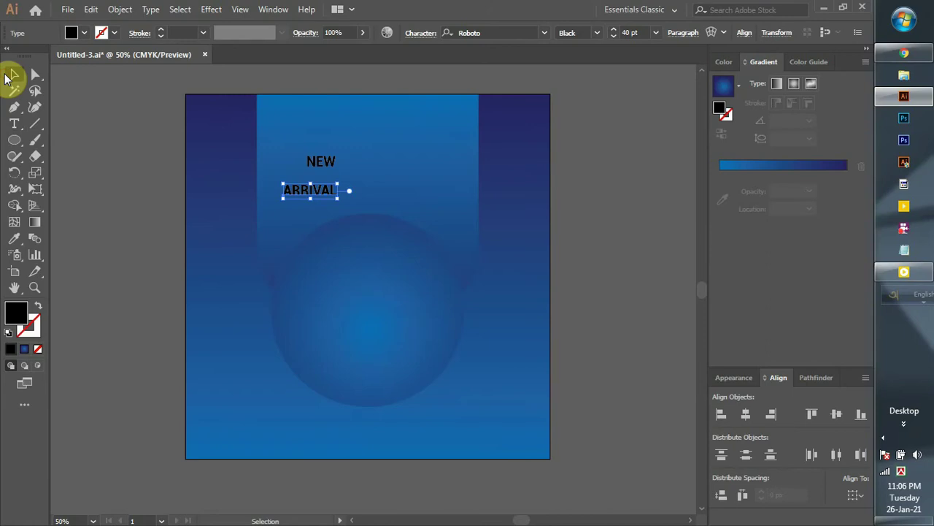
Enlarge ARRIVAL to about 143 pt to nearly span the panel and place a smaller enlarged NEW above its left end.
{"action": "left_click_drag", "start_coordinate": [323, 198], "coordinate": [514, 331]}
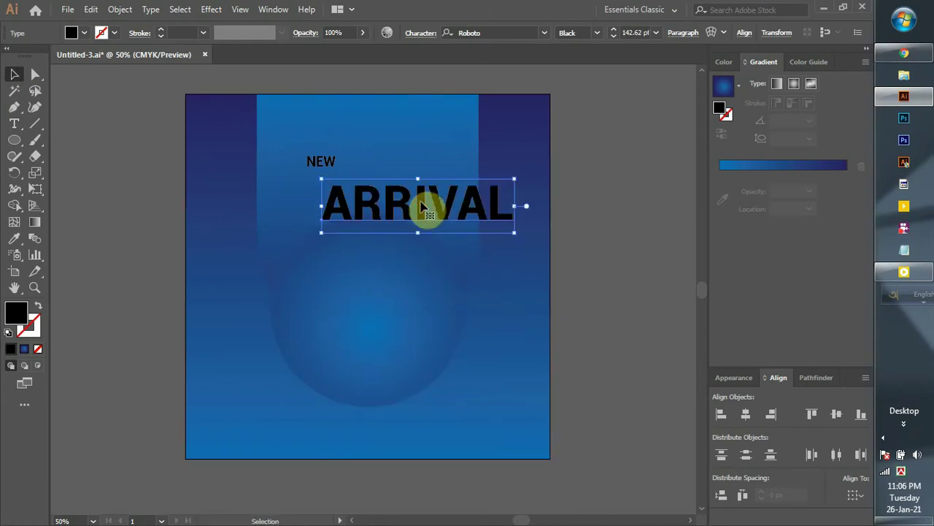
{"action": "left_click_drag", "start_coordinate": [421, 206], "coordinate": [375, 201]}
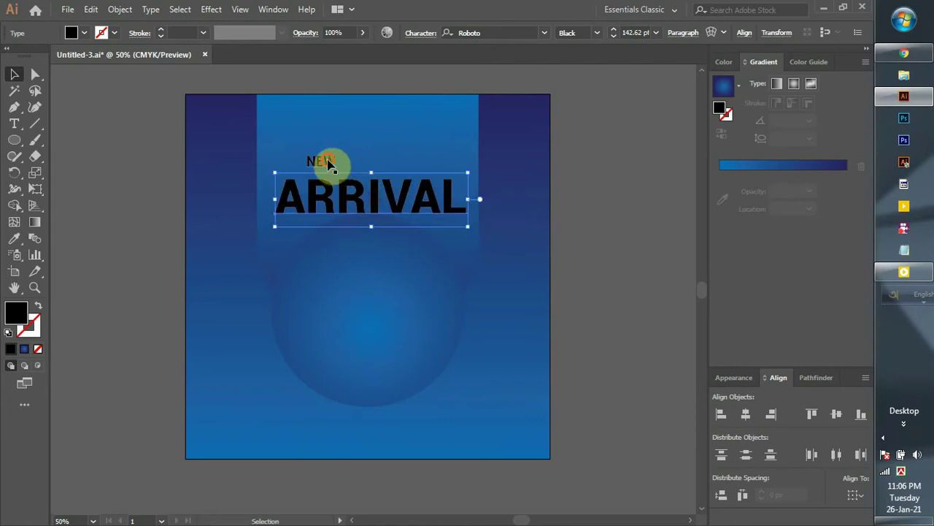
{"action": "left_click_drag", "start_coordinate": [328, 163], "coordinate": [307, 153]}
{"action": "left_click_drag", "start_coordinate": [319, 198], "coordinate": [317, 184]}
{"action": "left_click", "coordinate": [140, 192]}
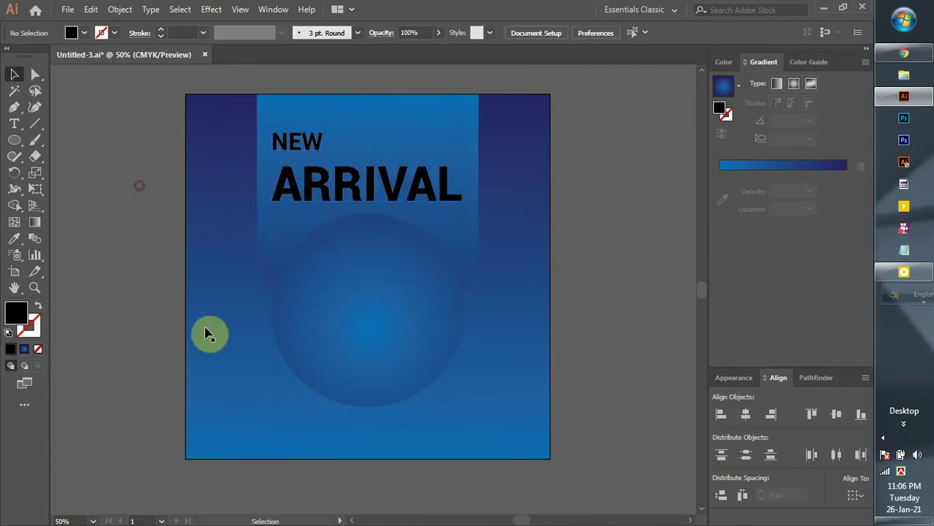
Fill both the NEW and ARRIVAL texts with white.
{"action": "left_click", "coordinate": [303, 150]}
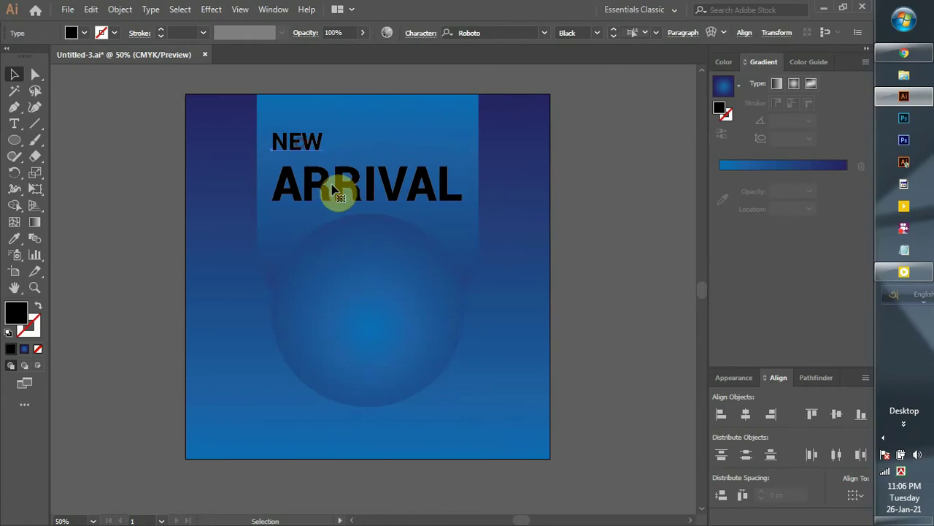
{"action": "left_click", "coordinate": [334, 192], "text": "shift"}
{"action": "left_click", "coordinate": [83, 34]}
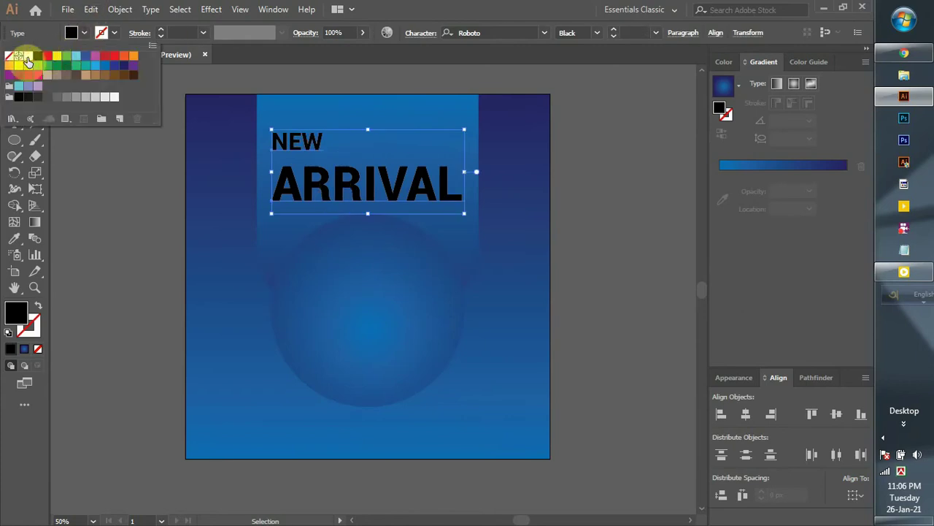
{"action": "left_click", "coordinate": [27, 58]}
{"action": "left_click", "coordinate": [150, 204]}
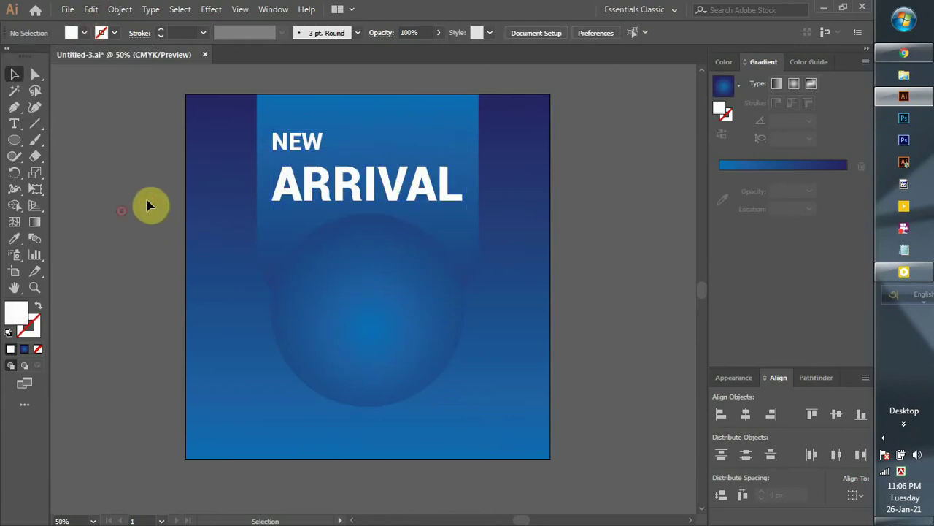
Centre NEW and ARRIVAL horizontally on each other and place them slightly higher, centred within the rounded panel.
{"action": "left_click", "coordinate": [296, 146]}
{"action": "left_click", "coordinate": [313, 188], "text": "shift"}
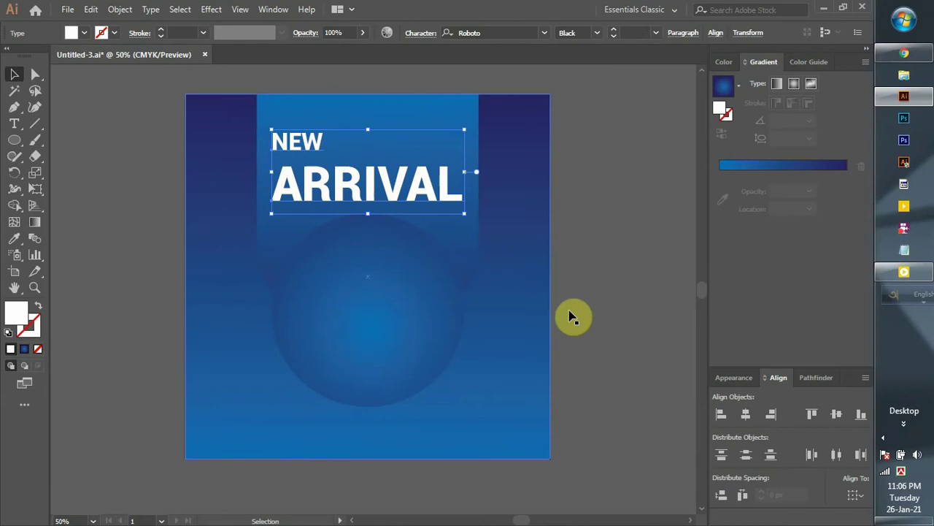
{"action": "left_click", "coordinate": [746, 414]}
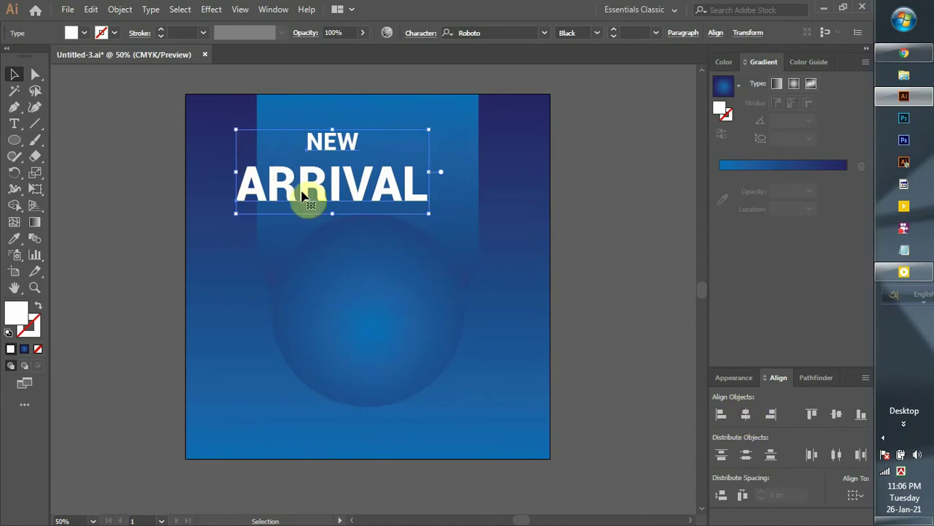
{"action": "left_click_drag", "start_coordinate": [313, 187], "coordinate": [349, 179]}
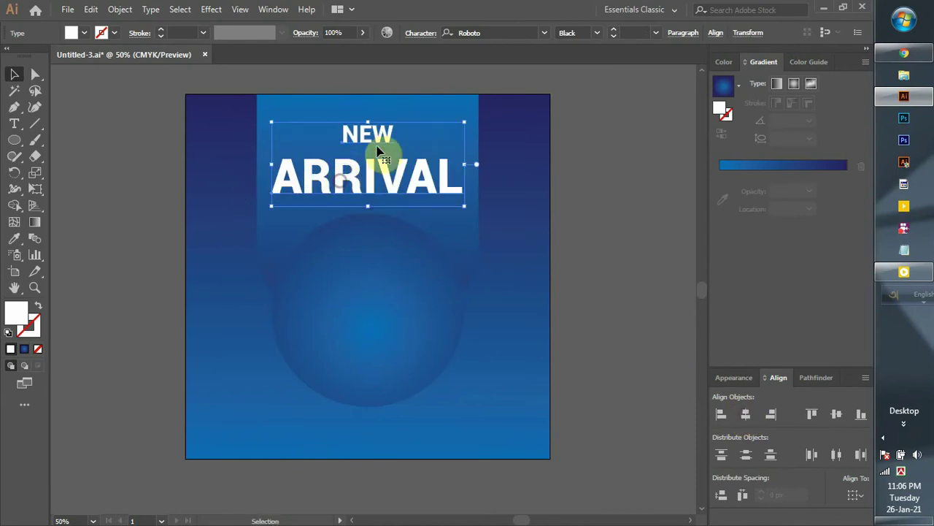
{"action": "left_click", "coordinate": [446, 108], "text": "shift"}
{"action": "left_click", "coordinate": [446, 111]}
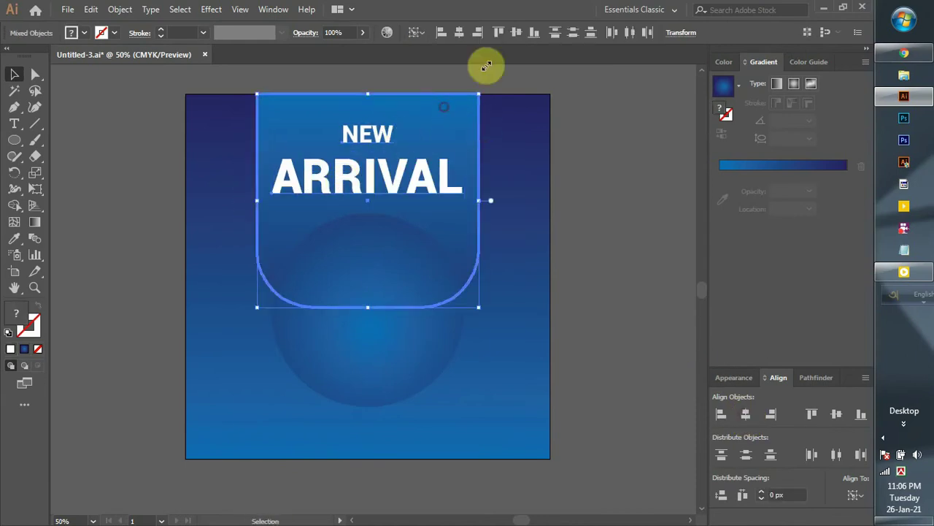
{"action": "left_click", "coordinate": [591, 149]}
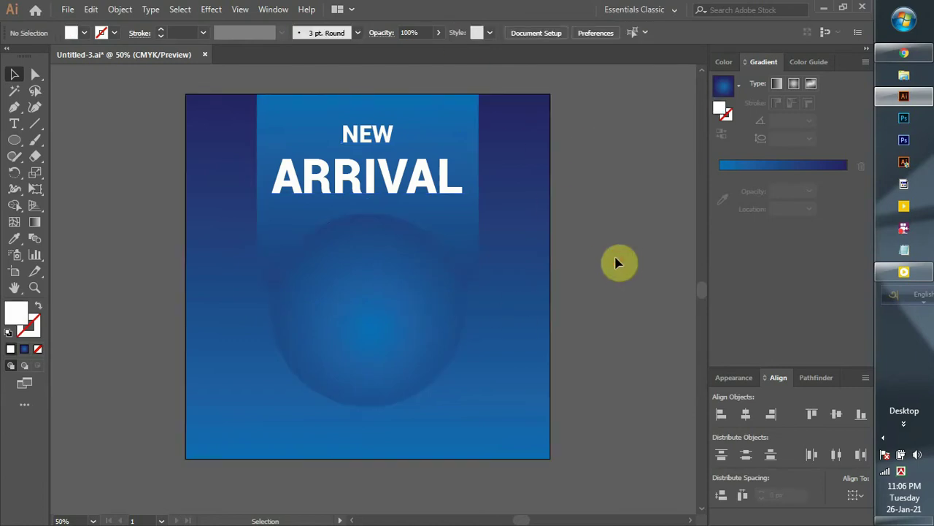
Move the sneaker image onto the circle, bring it in front of the artwork and position it over the circle.
{"action": "scroll", "coordinate": [615, 263], "scroll_direction": "down", "scroll_amount": 2}
{"action": "left_click_drag", "start_coordinate": [613, 243], "coordinate": [444, 258]}
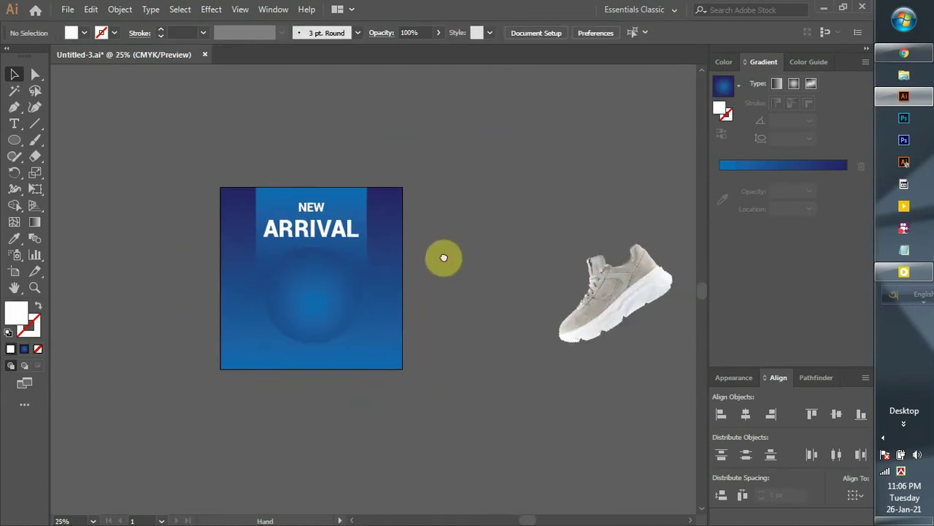
{"action": "left_click_drag", "start_coordinate": [598, 299], "coordinate": [309, 308]}
{"action": "scroll", "coordinate": [309, 308], "scroll_direction": "up", "scroll_amount": 3}
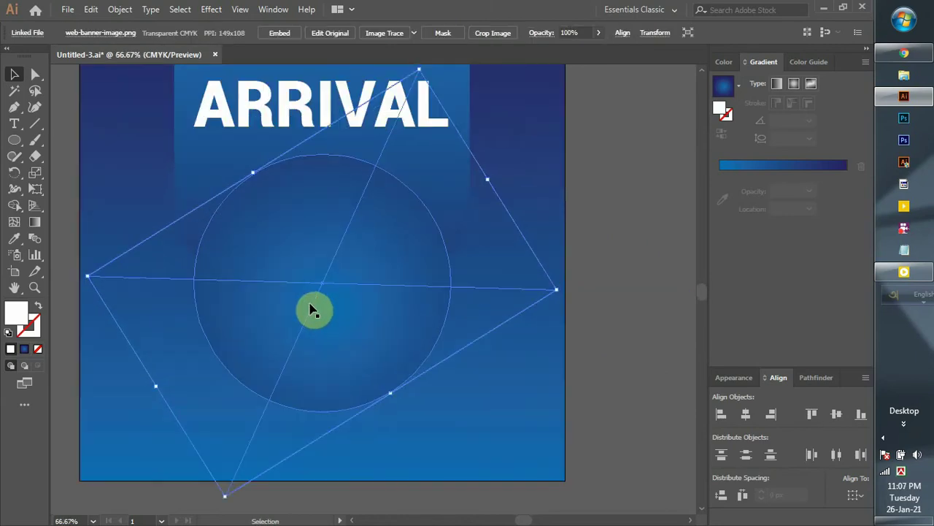
{"action": "key", "text": "ctrl+bracketright"}
{"action": "key", "text": "ctrl+bracketright"}
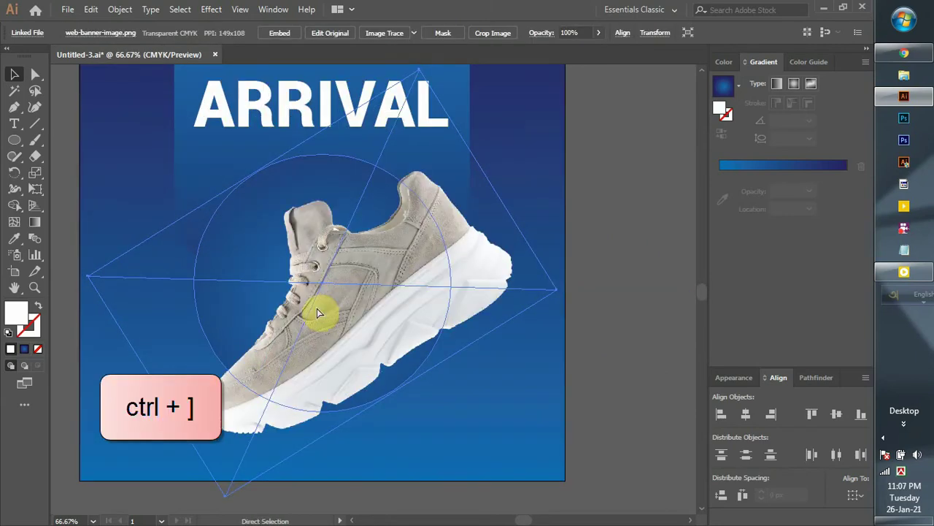
{"action": "left_click_drag", "start_coordinate": [375, 309], "coordinate": [359, 287]}
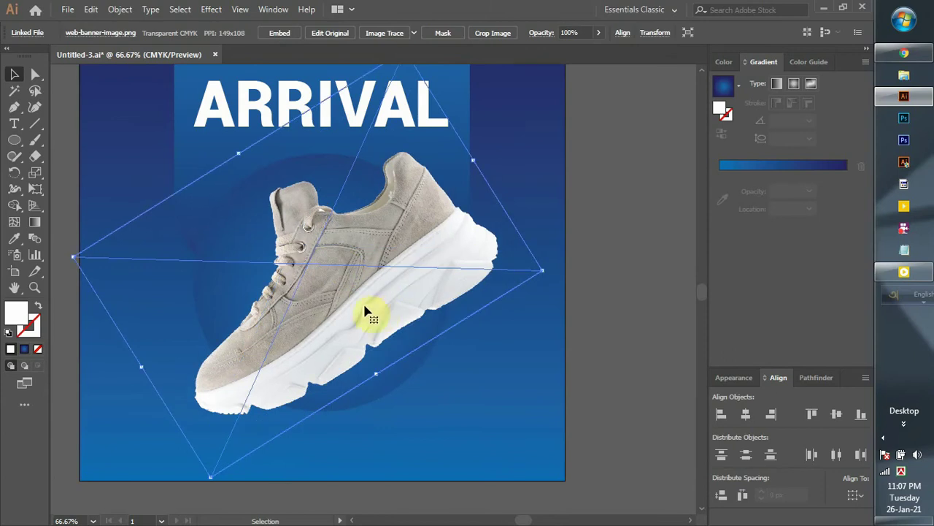
Set the inner colour stop of the circle's radial gradient to white, trying a lighter blue along the way.
{"action": "left_click", "coordinate": [393, 384]}
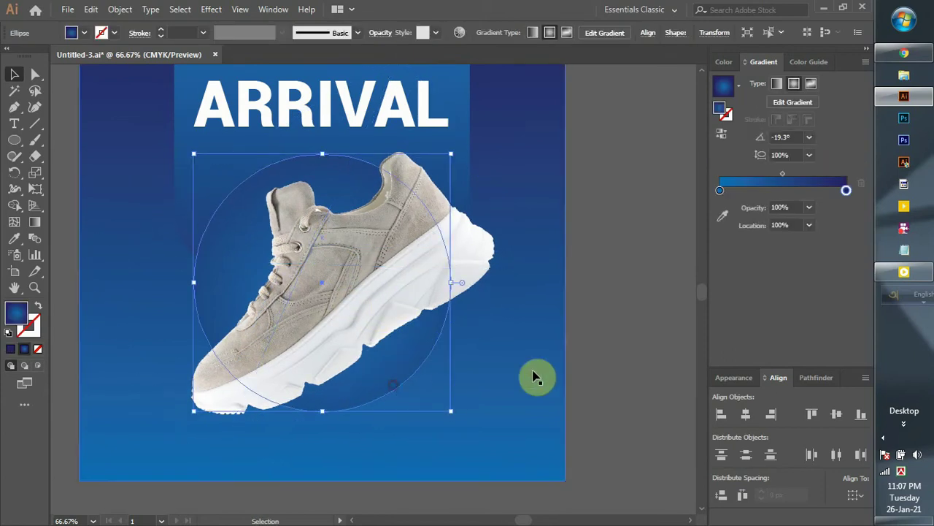
{"action": "double_click", "coordinate": [720, 191]}
{"action": "left_click", "coordinate": [690, 233]}
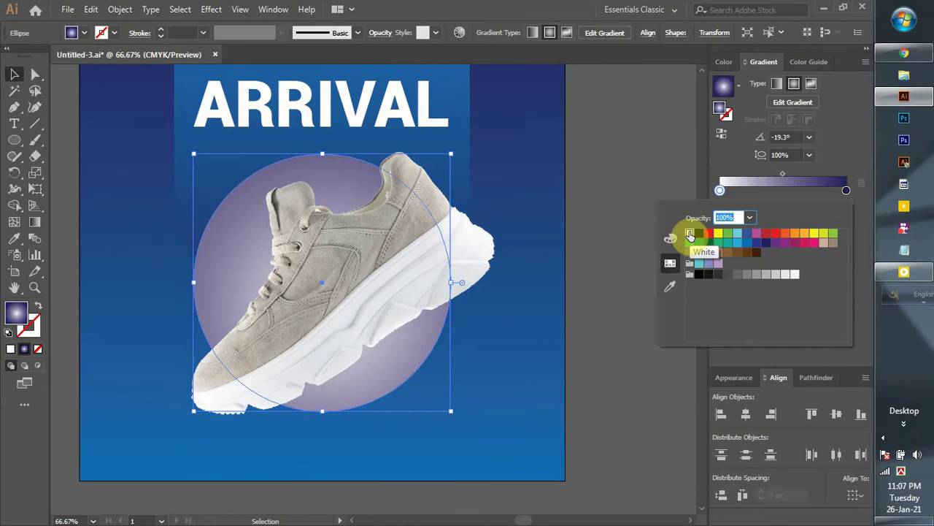
{"action": "left_click", "coordinate": [739, 244]}
{"action": "left_click", "coordinate": [738, 244]}
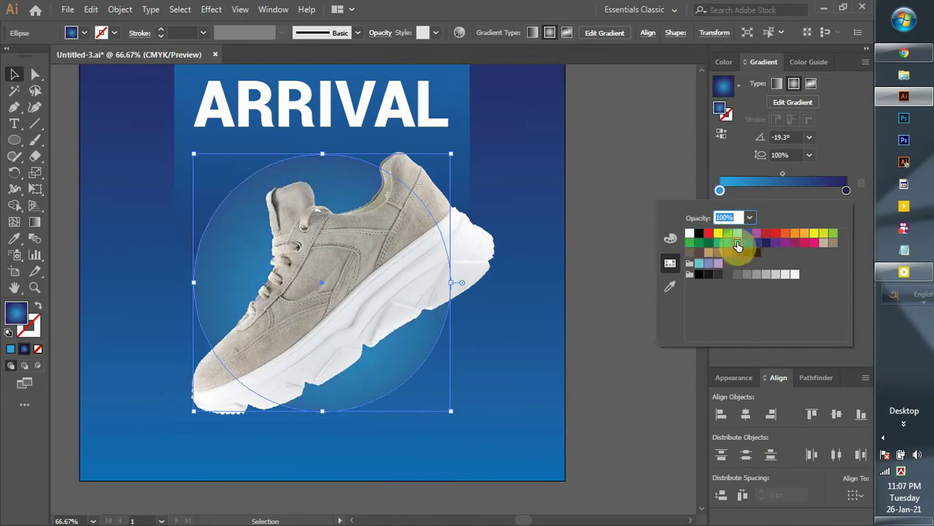
{"action": "left_click", "coordinate": [690, 235]}
{"action": "left_click", "coordinate": [609, 251]}
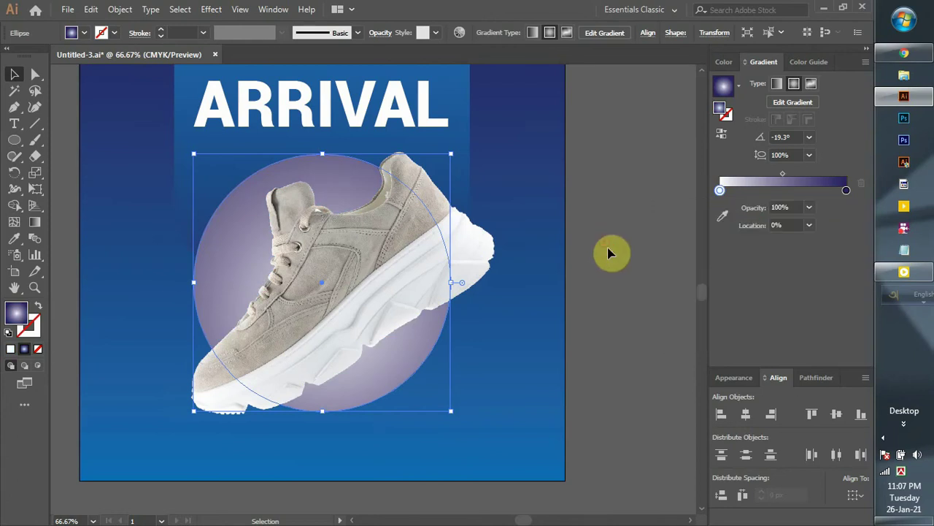
{"action": "left_click", "coordinate": [609, 253]}
Redraw the circle's radial gradient from near its centre to just beyond its lower-right edge, at an angle of about -52.7°.
{"action": "key", "text": "ctrl+minus"}
{"action": "left_click", "coordinate": [452, 362]}
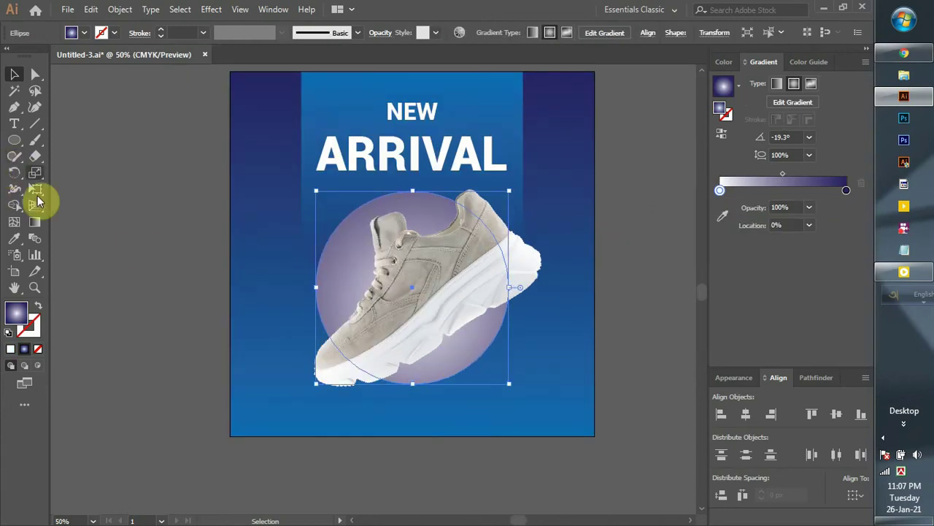
{"action": "left_click", "coordinate": [34, 221]}
{"action": "left_click", "coordinate": [597, 365]}
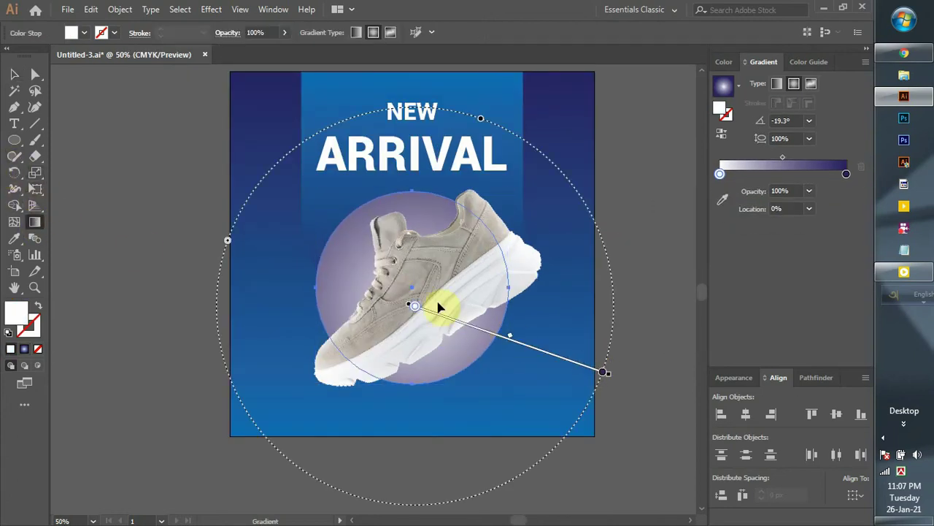
{"action": "left_click_drag", "start_coordinate": [412, 284], "coordinate": [491, 385]}
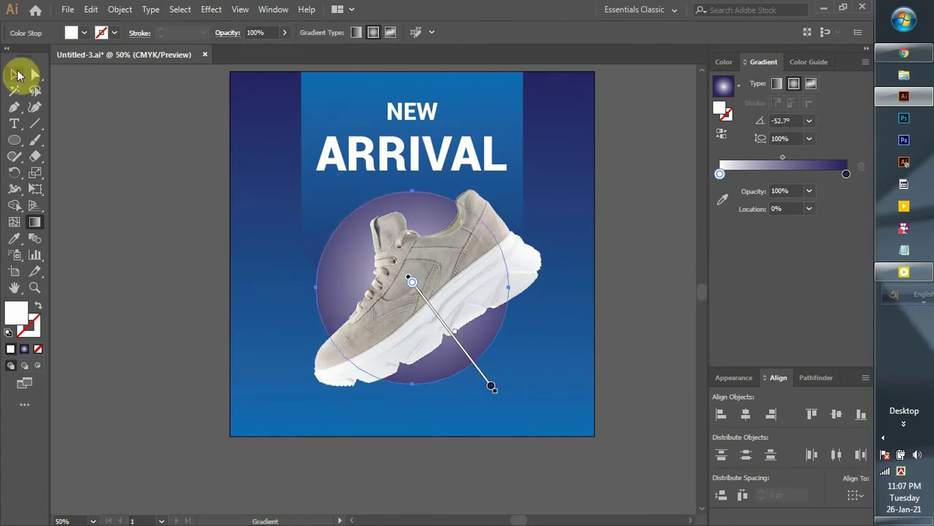
{"action": "left_click", "coordinate": [18, 75]}
{"action": "left_click", "coordinate": [136, 157]}
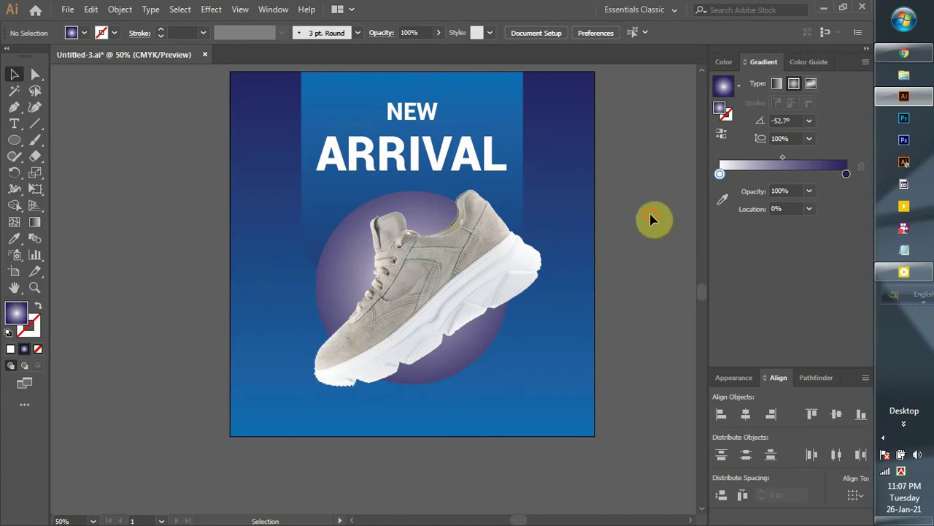
Scale the sneaker image down slightly so it fits more closely over the circle.
{"action": "scroll", "coordinate": [651, 219], "scroll_direction": "up", "scroll_amount": 1}
{"action": "left_click", "coordinate": [427, 308]}
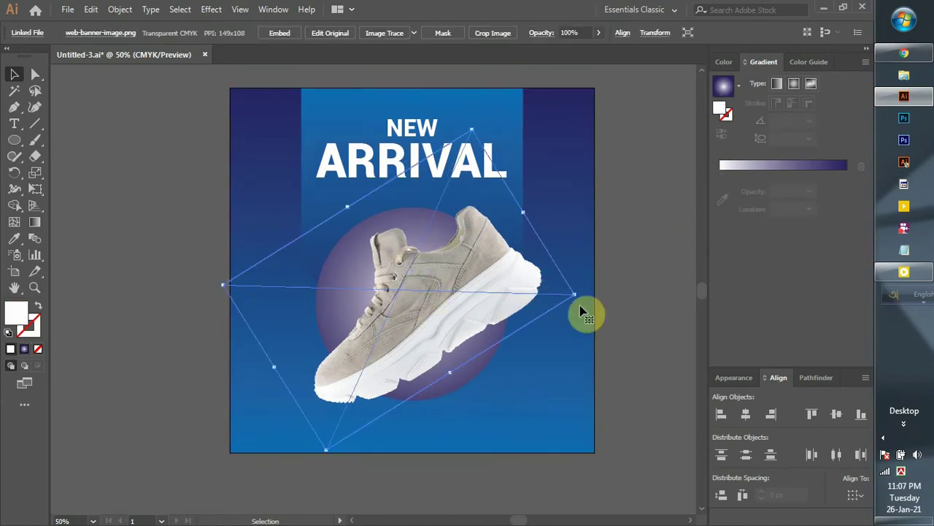
{"action": "left_click_drag", "start_coordinate": [577, 297], "coordinate": [555, 294]}
{"action": "left_click", "coordinate": [633, 290]}
{"action": "scroll", "coordinate": [486, 381], "scroll_direction": "up", "scroll_amount": 1}
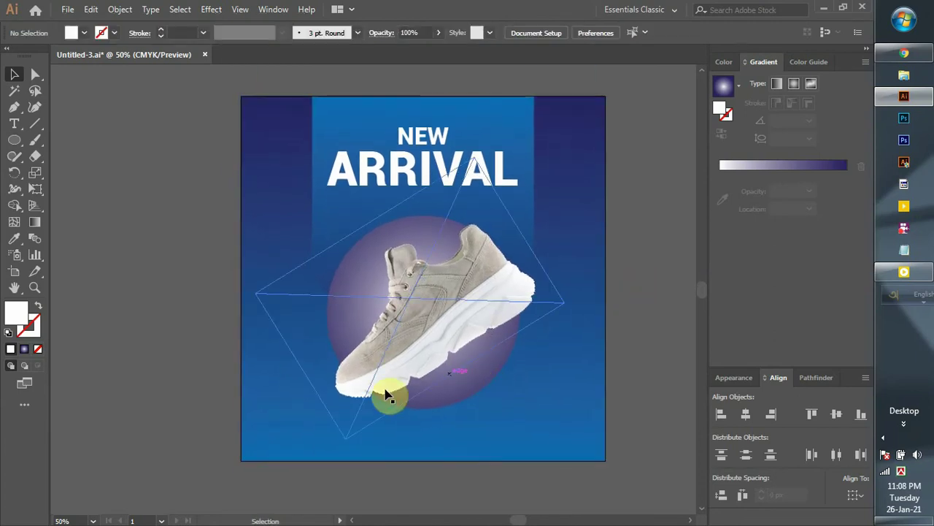
Add a wide one-line area text with Lorem ipsum placeholder below ARRIVAL and set its font size to 30 pt.
{"action": "left_click", "coordinate": [12, 125]}
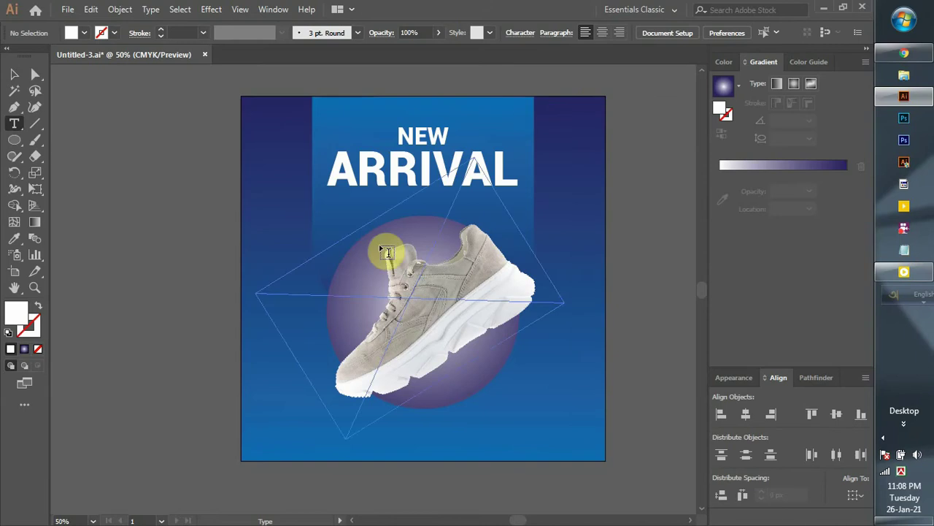
{"action": "left_click_drag", "start_coordinate": [326, 211], "coordinate": [660, 228]}
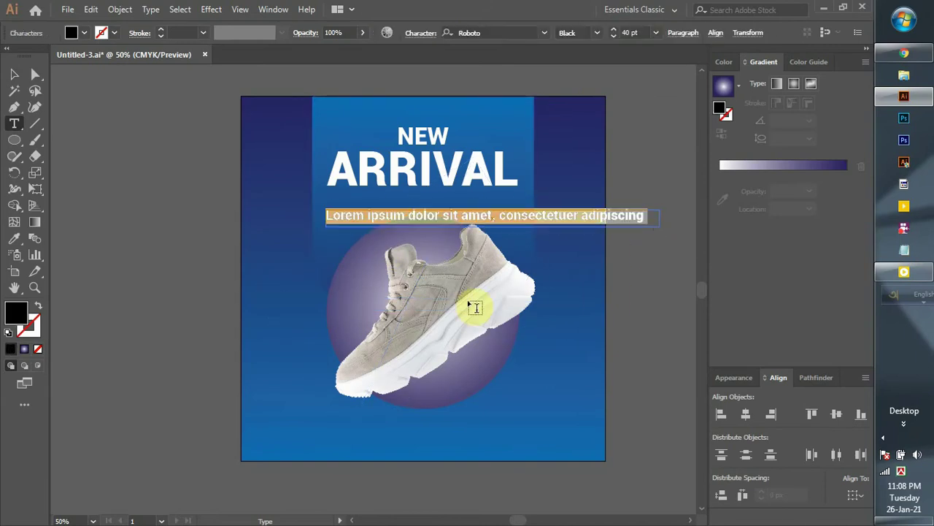
{"action": "scroll", "coordinate": [645, 33], "scroll_direction": "down", "scroll_amount": 5}
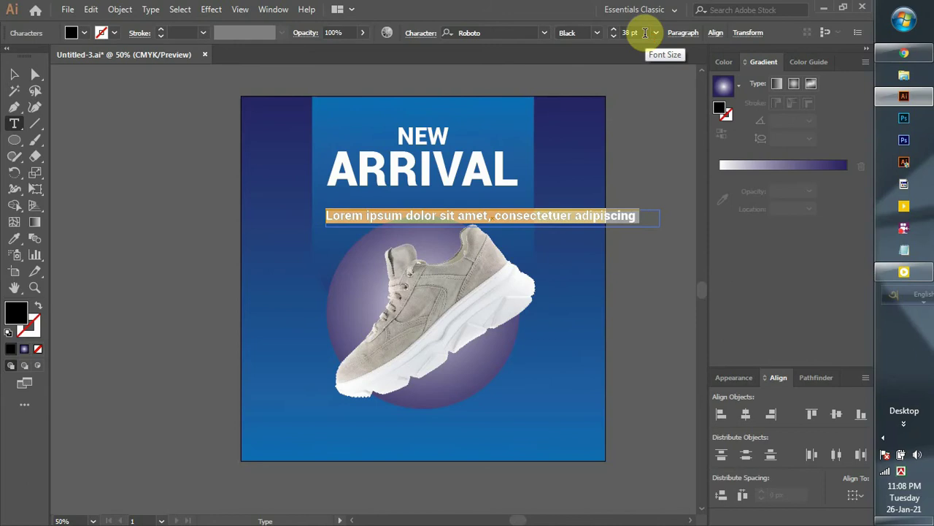
{"action": "scroll", "coordinate": [645, 33], "scroll_direction": "down", "scroll_amount": 4}
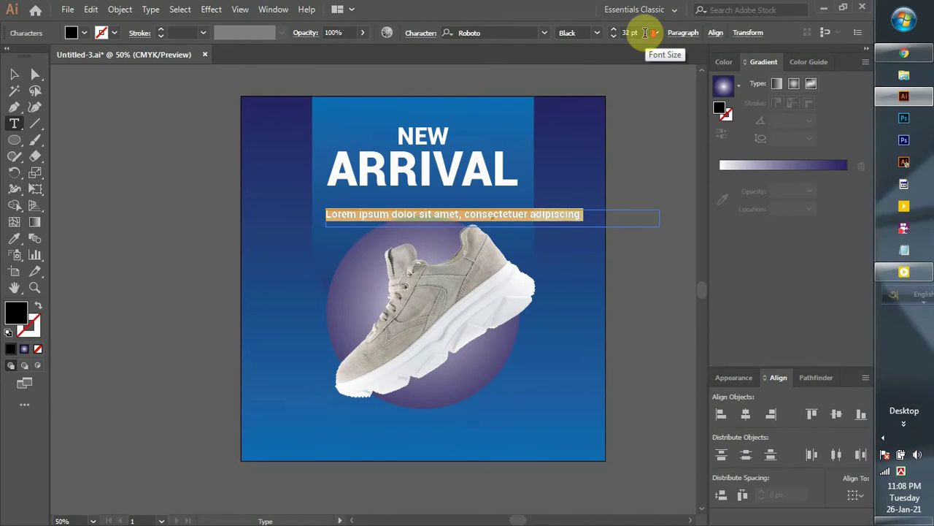
{"action": "left_click", "coordinate": [11, 72]}
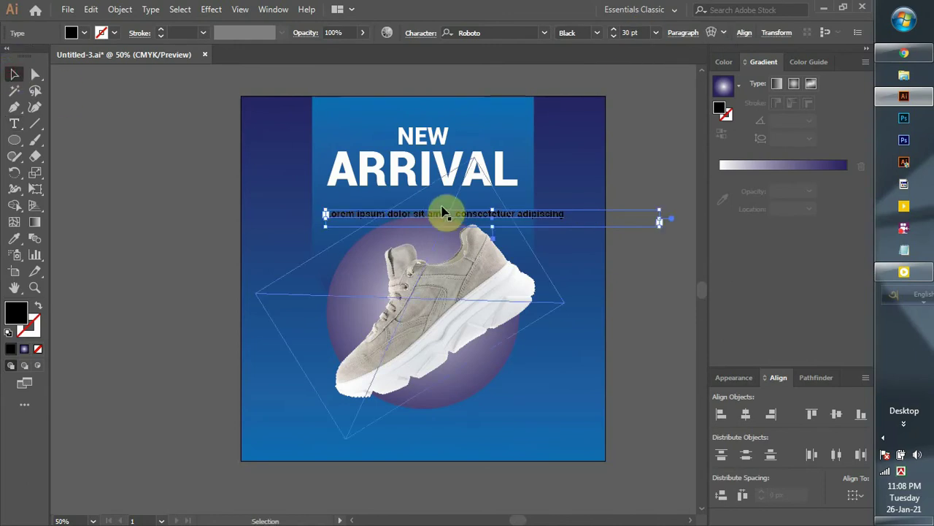
Fit the Lorem ipsum text frame directly below ARRIVAL and set its text to 25 pt Roboto Regular.
{"action": "left_click_drag", "start_coordinate": [434, 221], "coordinate": [422, 205]}
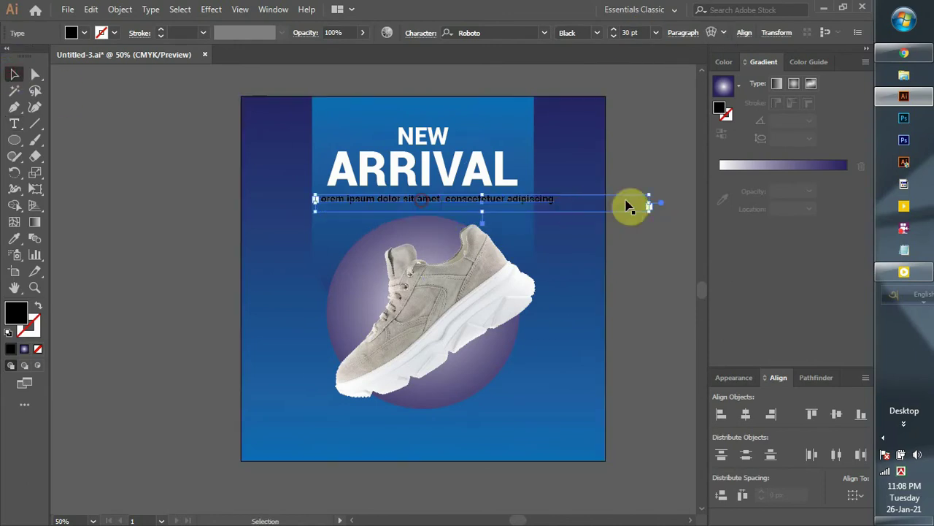
{"action": "left_click_drag", "start_coordinate": [637, 203], "coordinate": [558, 203]}
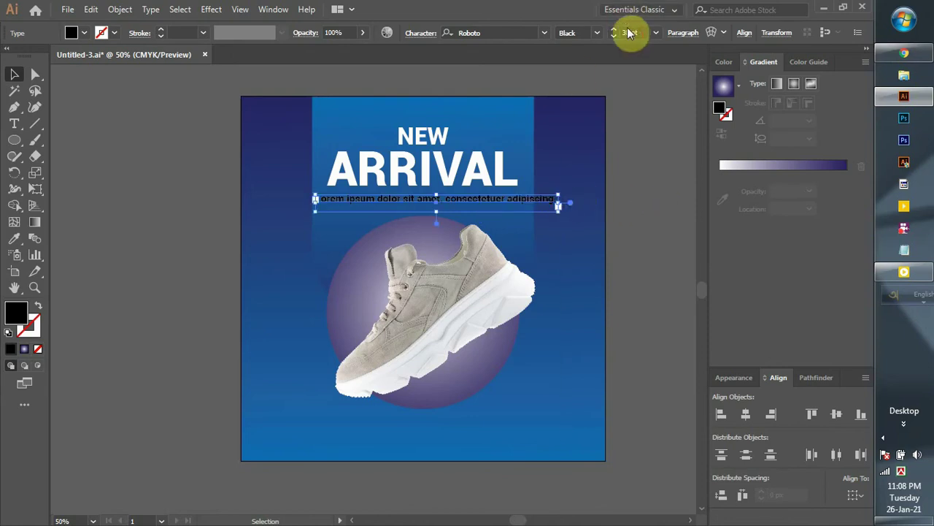
{"action": "scroll", "coordinate": [632, 34], "scroll_direction": "down", "scroll_amount": 2}
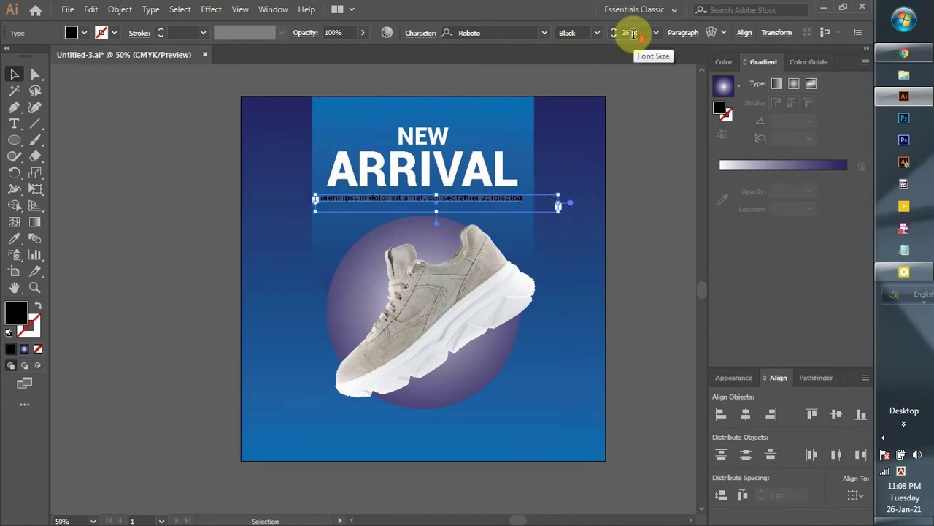
{"action": "left_click", "coordinate": [595, 33]}
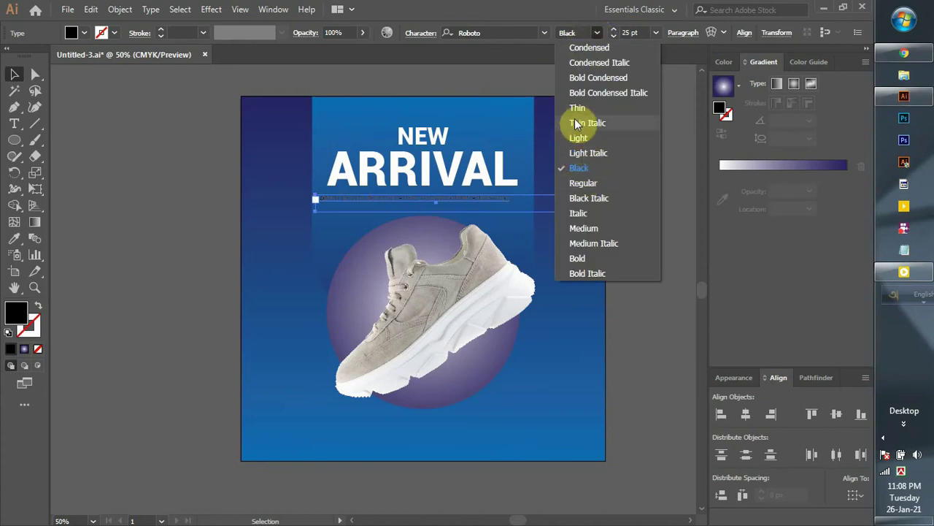
{"action": "left_click", "coordinate": [584, 182]}
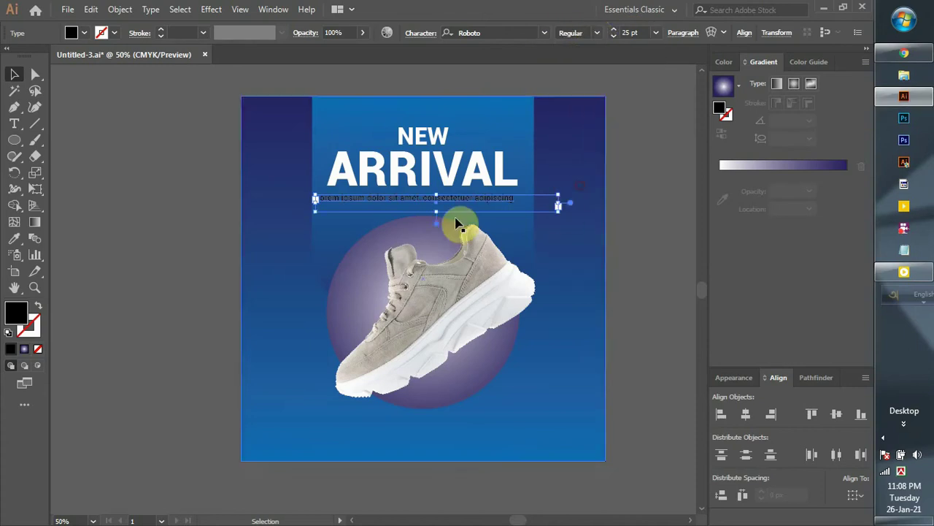
Shift the Lorem ipsum line slightly right and narrow its frame to the text width.
{"action": "left_click_drag", "start_coordinate": [420, 199], "coordinate": [433, 202]}
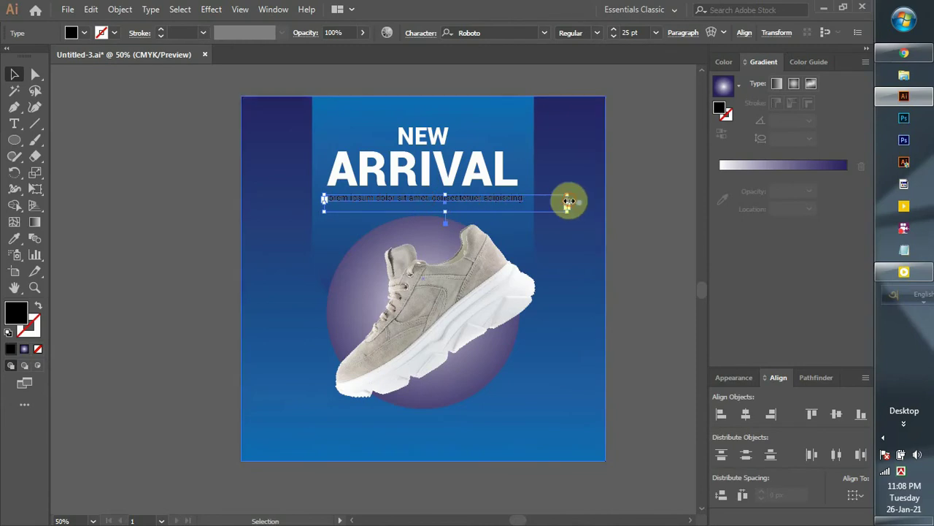
{"action": "left_click", "coordinate": [540, 197]}
{"action": "left_click", "coordinate": [526, 197]}
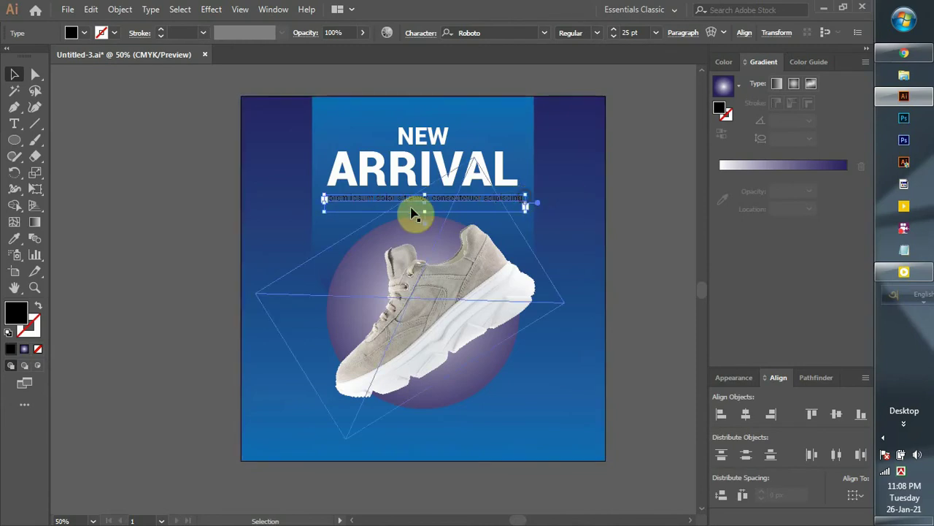
Fill the Lorem ipsum line with white.
{"action": "left_click", "coordinate": [84, 33]}
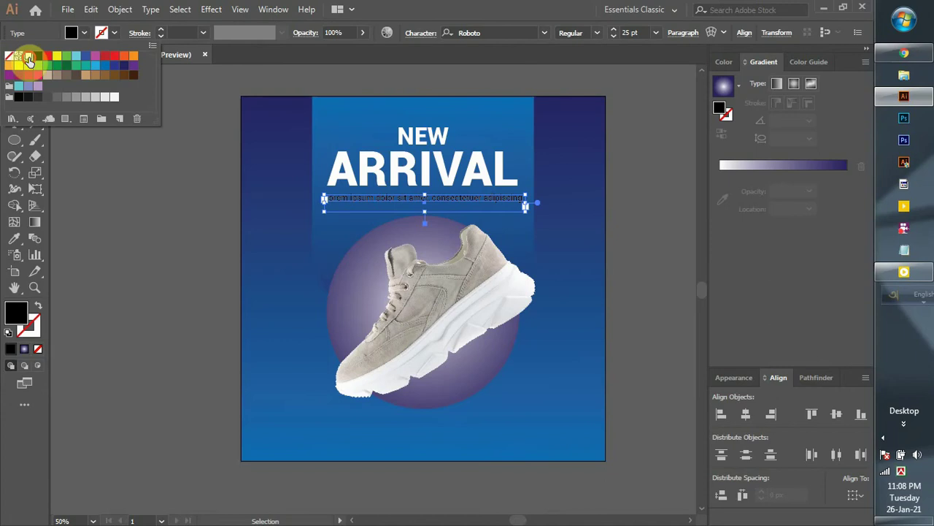
{"action": "left_click", "coordinate": [28, 56]}
{"action": "key", "text": "Escape"}
{"action": "left_click", "coordinate": [162, 234]}
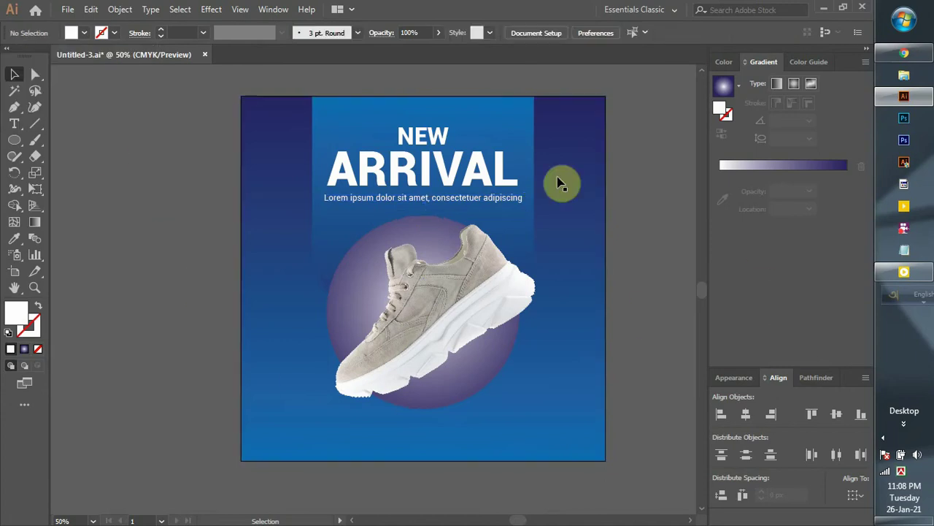
Align the Lorem ipsum line to the horizontal centre of ARRIVAL, using ARRIVAL as the key object.
{"action": "left_click", "coordinate": [442, 181]}
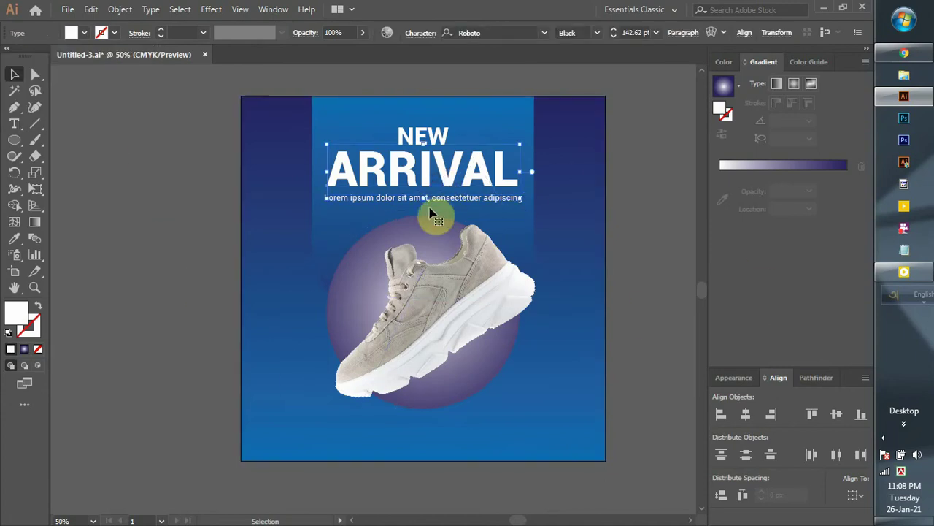
{"action": "left_click", "coordinate": [350, 202], "text": "shift"}
{"action": "left_click", "coordinate": [389, 170]}
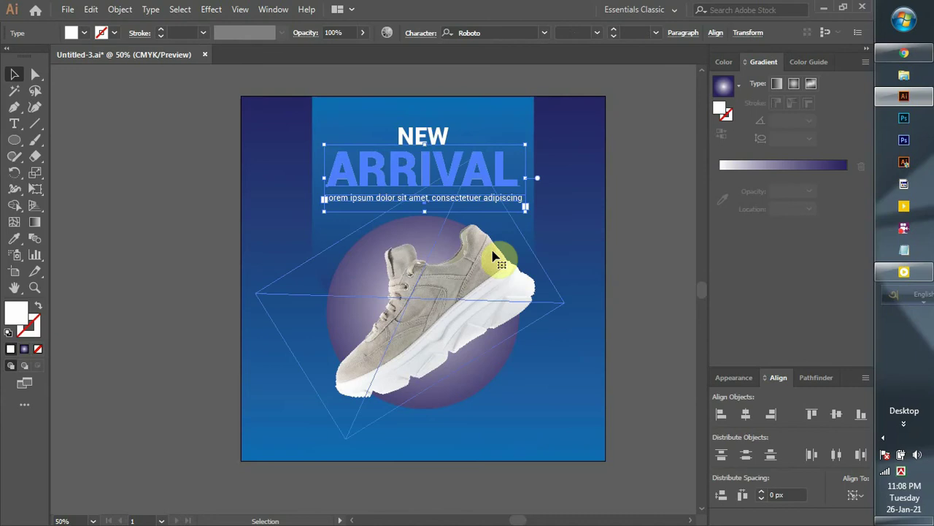
{"action": "left_click", "coordinate": [748, 414]}
{"action": "left_click", "coordinate": [277, 449]}
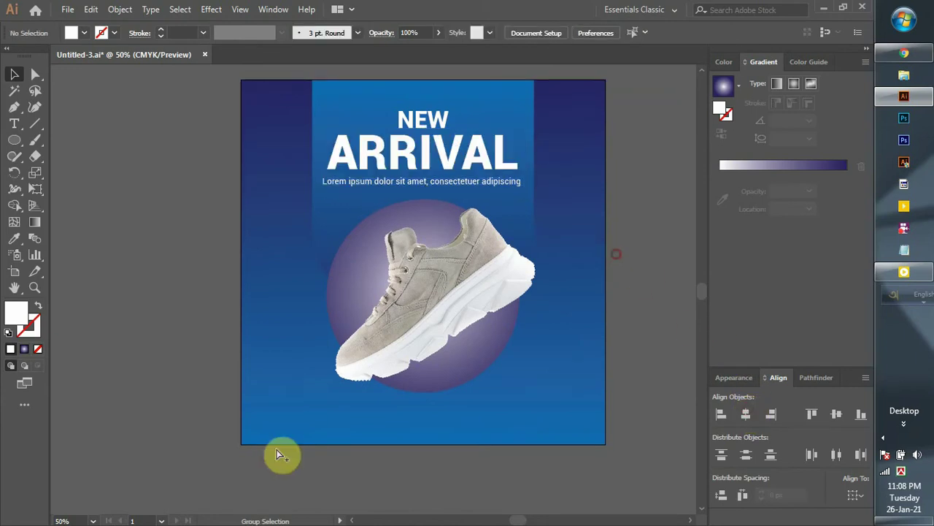
Draw a wide, low white rectangle near the lower-left corner of the artboard as a button.
{"action": "key", "text": "ctrl+equal"}
{"action": "key", "text": "ctrl+equal"}
{"action": "key", "text": "ctrl+equal"}
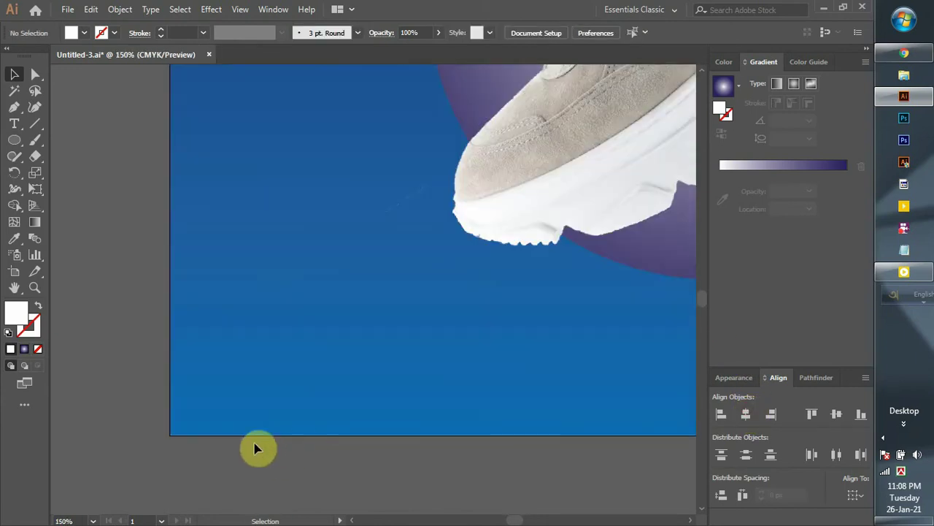
{"action": "left_click", "coordinate": [16, 143]}
{"action": "left_click_drag", "start_coordinate": [33, 134], "coordinate": [87, 148]}
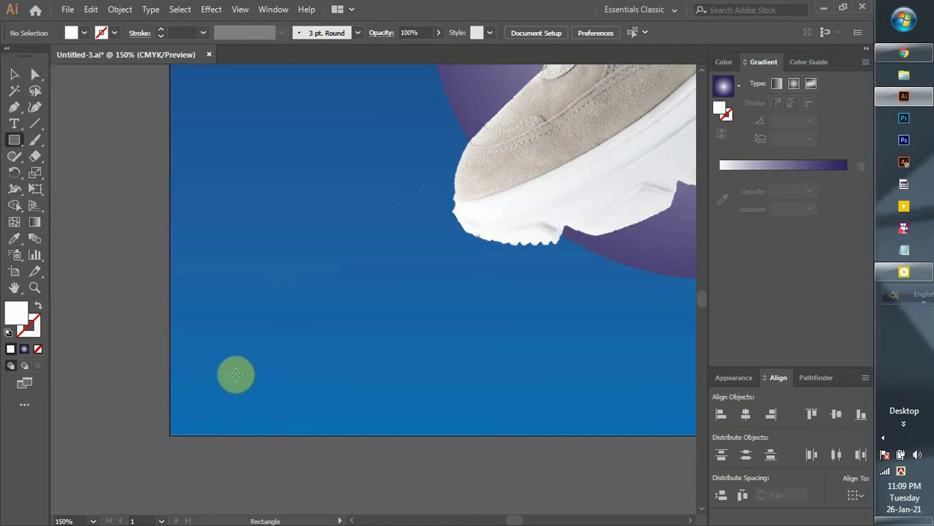
{"action": "left_click_drag", "start_coordinate": [222, 381], "coordinate": [408, 416]}
{"action": "left_click", "coordinate": [14, 75]}
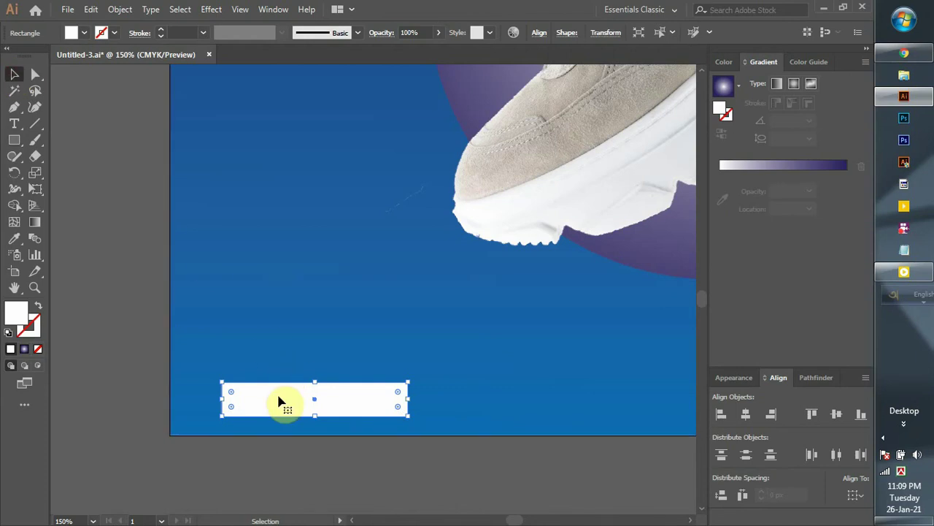
Move the white rectangle up slightly and round all its corners.
{"action": "left_click_drag", "start_coordinate": [278, 400], "coordinate": [281, 388]}
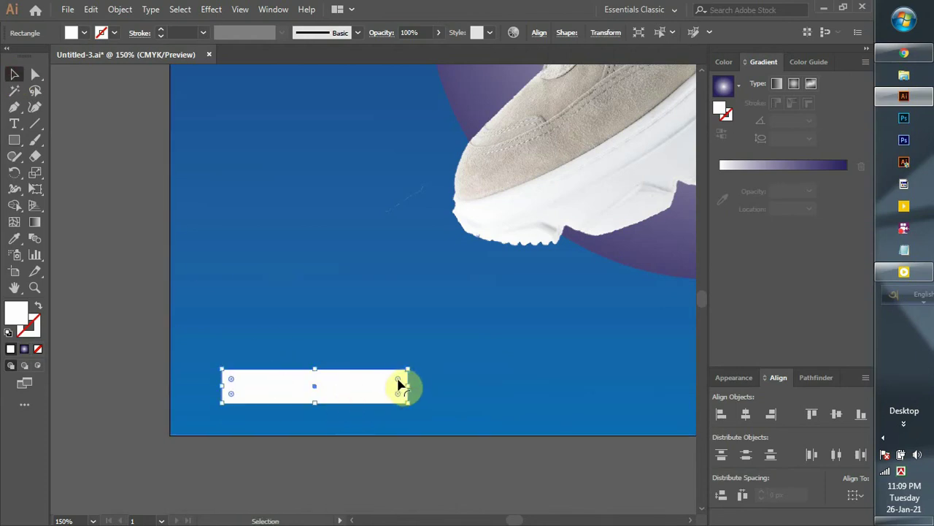
{"action": "left_click_drag", "start_coordinate": [387, 381], "coordinate": [391, 379]}
{"action": "left_click", "coordinate": [307, 473]}
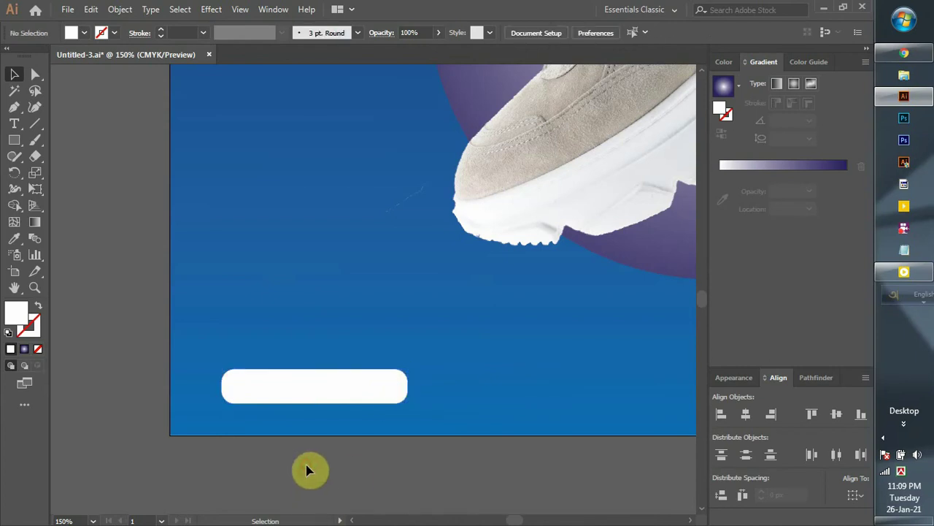
Add the text ORODER NOW over the white rounded button shape.
{"action": "scroll", "coordinate": [307, 467], "scroll_direction": "up", "scroll_amount": 2}
{"action": "left_click", "coordinate": [13, 123]}
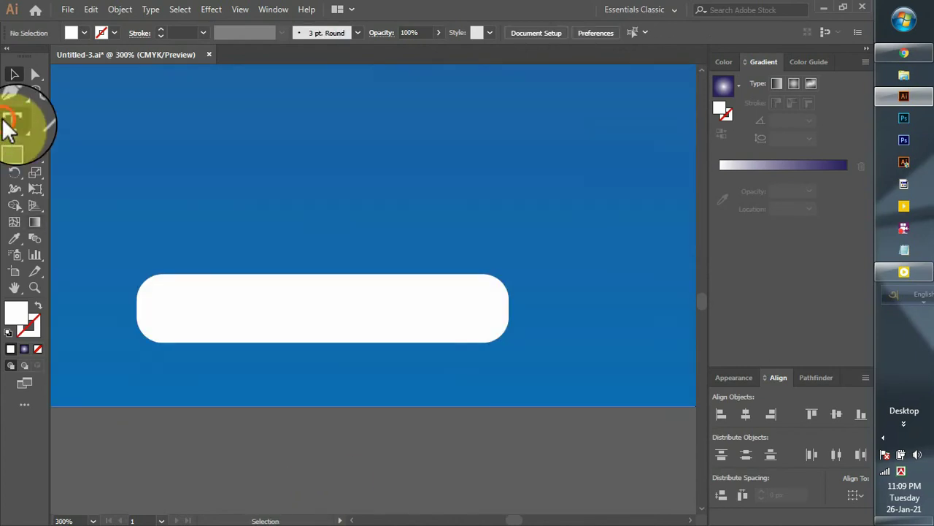
{"action": "left_click", "coordinate": [178, 307]}
{"action": "type", "text": "0"}
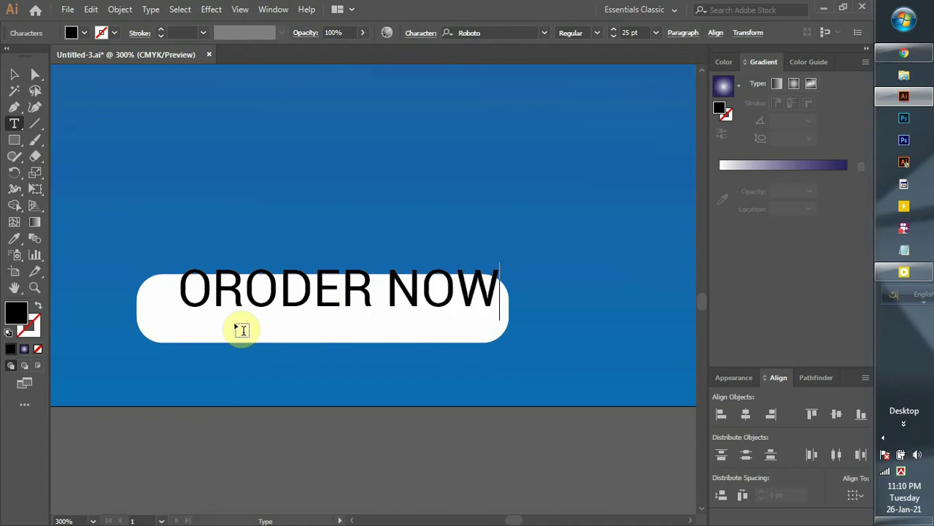
{"action": "left_click", "coordinate": [14, 74]}
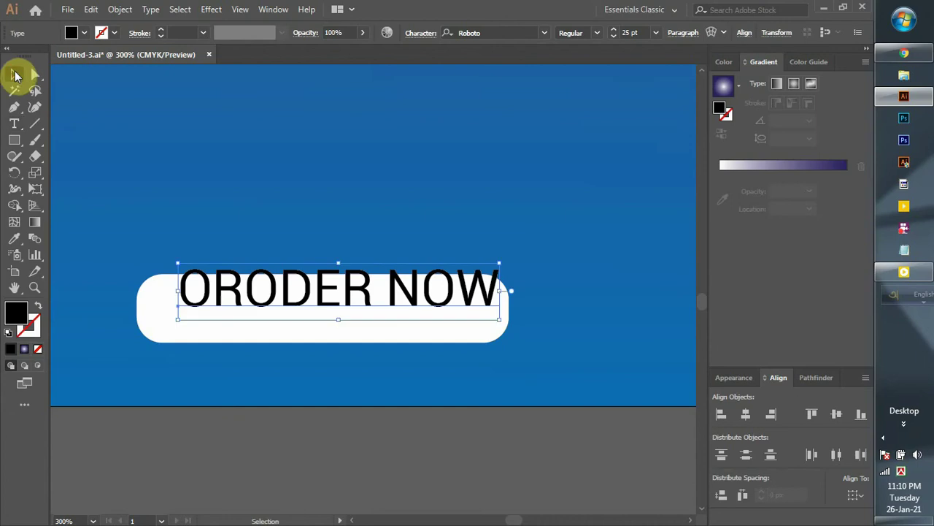
Set the ORODER NOW text to Roboto Bold and centre it by eye inside the white button.
{"action": "left_click", "coordinate": [598, 33]}
{"action": "left_click", "coordinate": [573, 257]}
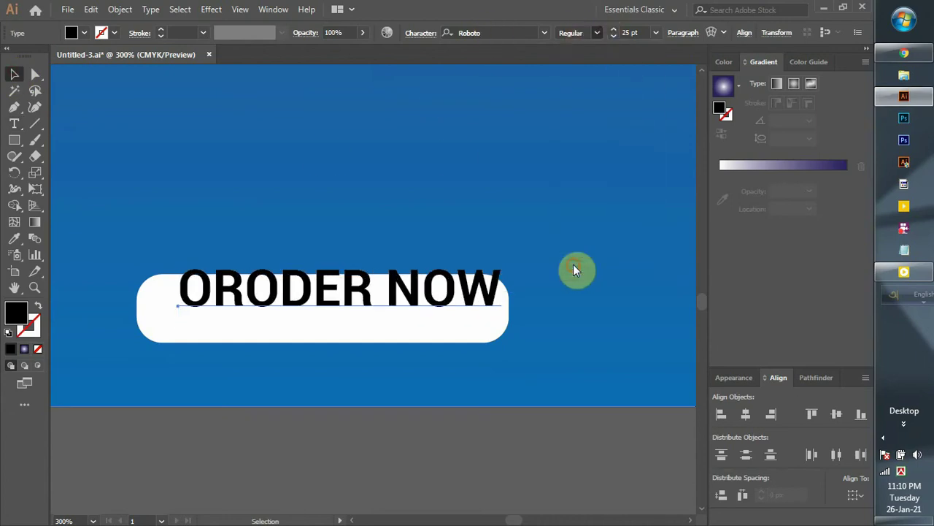
{"action": "left_click_drag", "start_coordinate": [349, 299], "coordinate": [332, 322]}
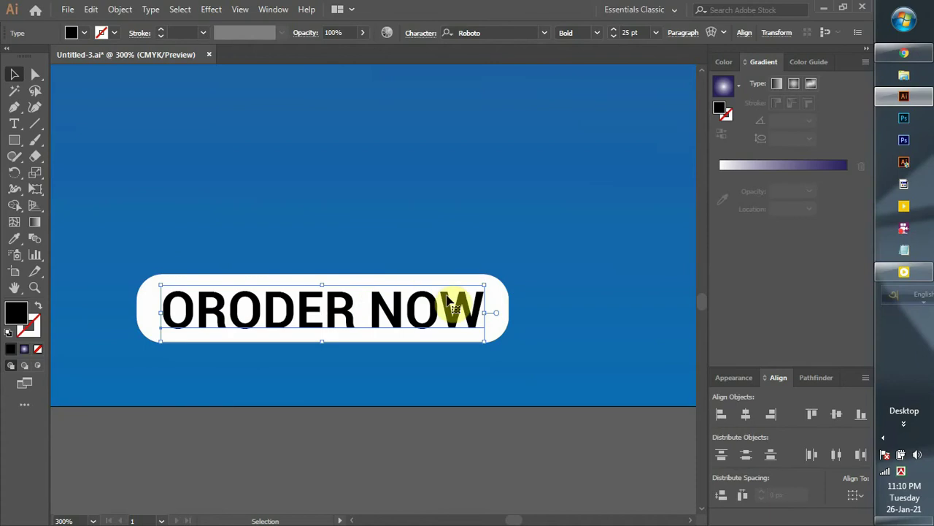
{"action": "left_click_drag", "start_coordinate": [447, 309], "coordinate": [454, 311]}
Align the ORODER NOW text and the white button shape on their vertical centres.
{"action": "left_click", "coordinate": [394, 458]}
{"action": "left_click", "coordinate": [350, 334]}
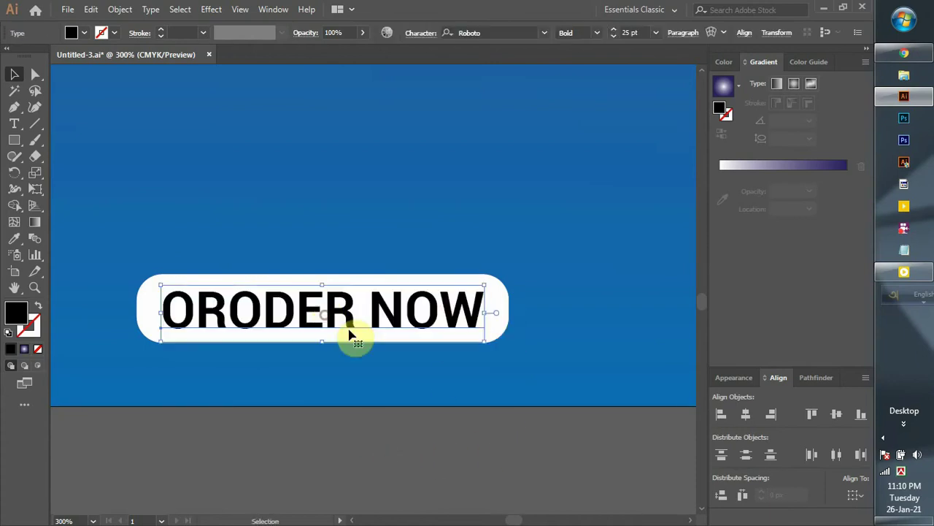
{"action": "left_click", "coordinate": [499, 305], "text": "shift"}
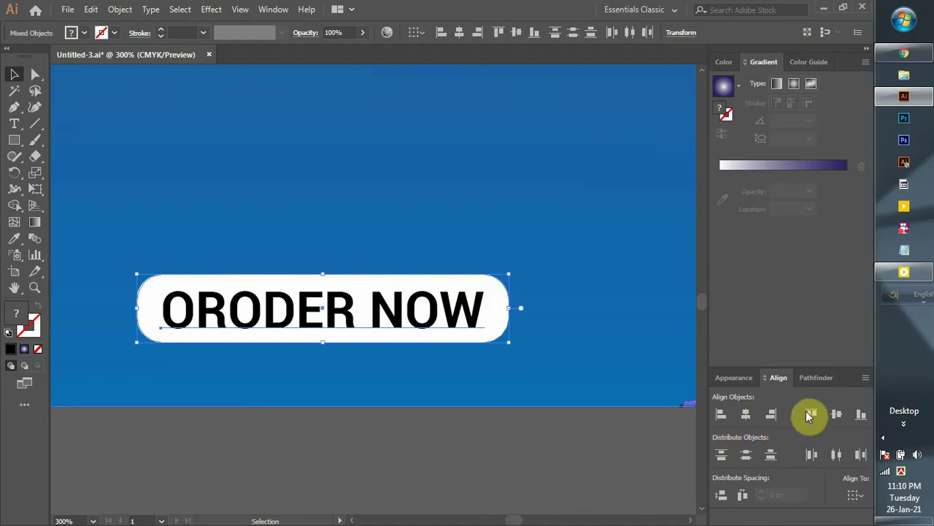
{"action": "left_click", "coordinate": [835, 415]}
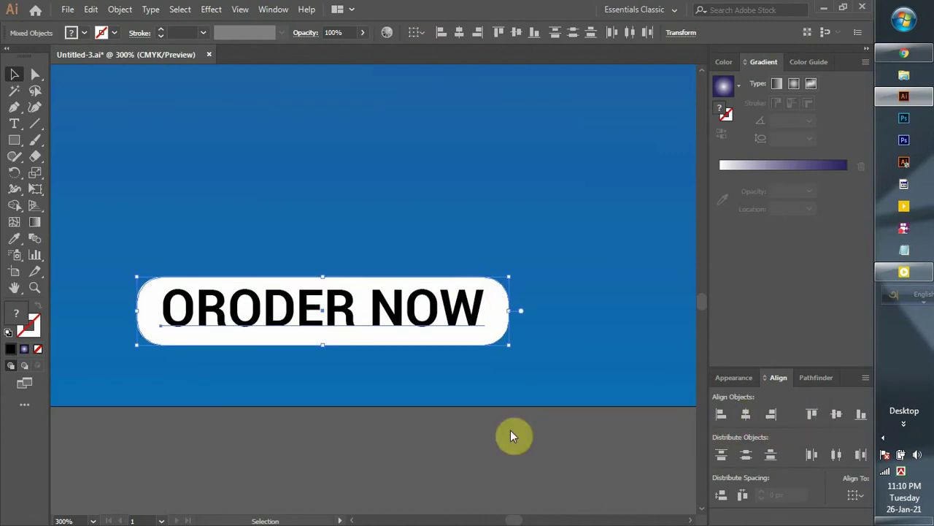
{"action": "left_click", "coordinate": [309, 453]}
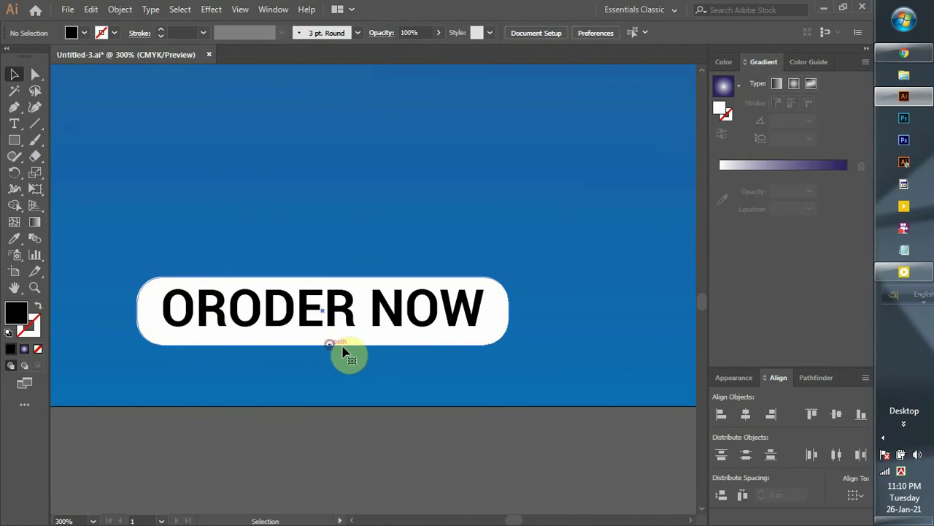
Duplicate the white button shape in place and enlarge the copy slightly on all sides, keeping it centred on the original.
{"action": "left_click", "coordinate": [341, 346]}
{"action": "scroll", "coordinate": [372, 349], "scroll_direction": "up", "scroll_amount": 1}
{"action": "left_click", "coordinate": [372, 352]}
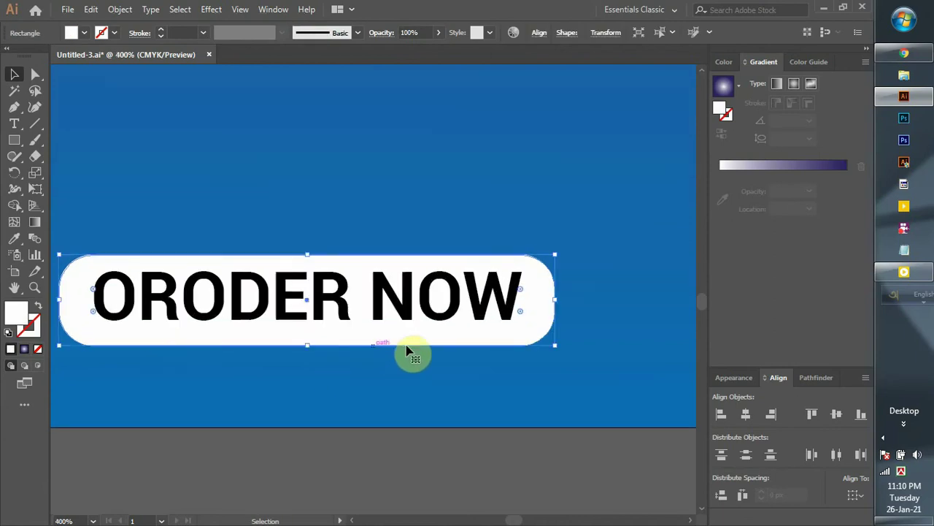
{"action": "key", "text": "a"}
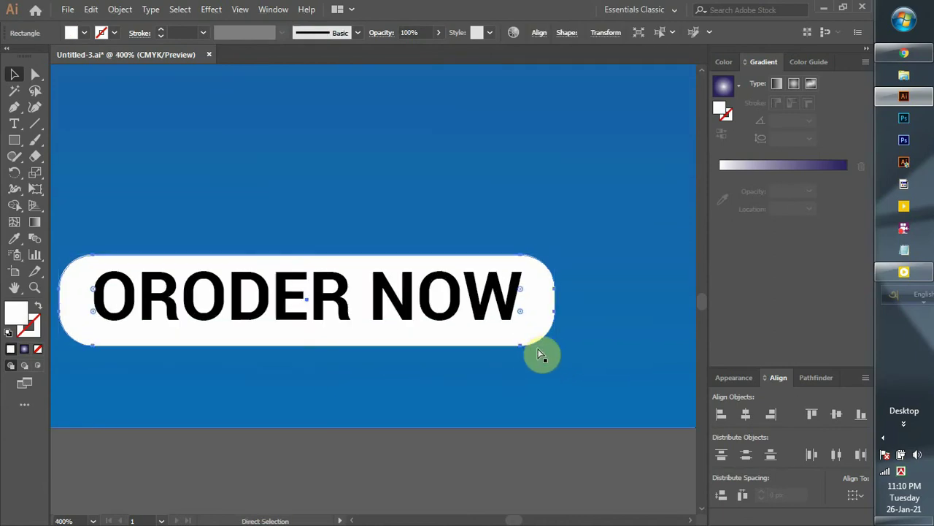
{"action": "key", "text": "v"}
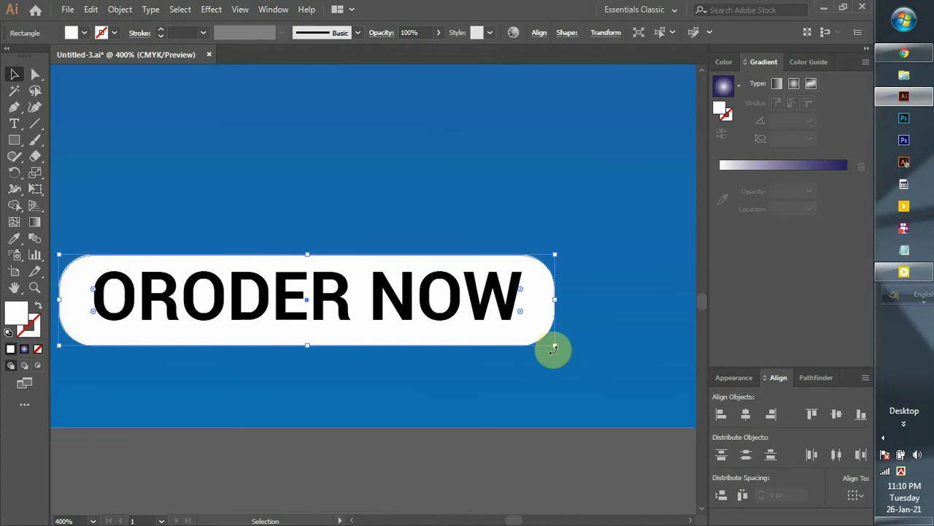
{"action": "left_click_drag", "start_coordinate": [555, 347], "coordinate": [559, 357]}
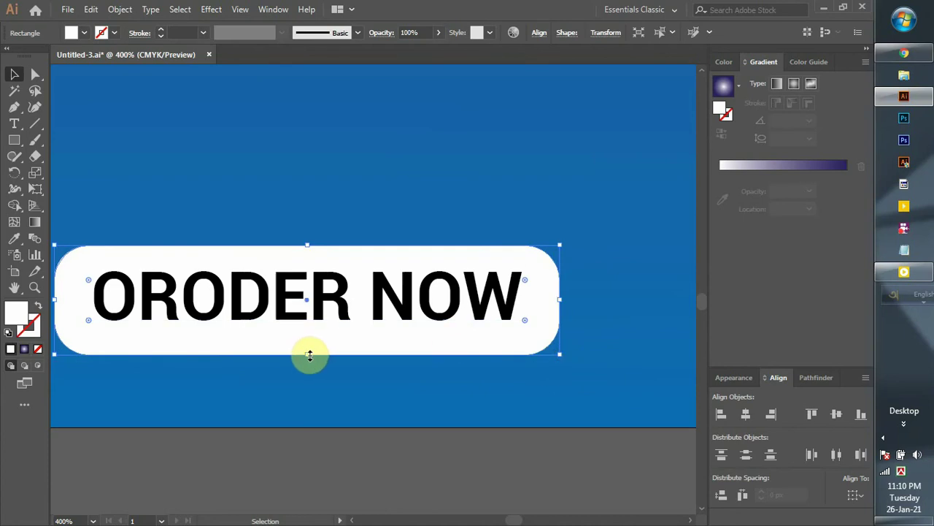
{"action": "left_click_drag", "start_coordinate": [309, 356], "coordinate": [309, 351]}
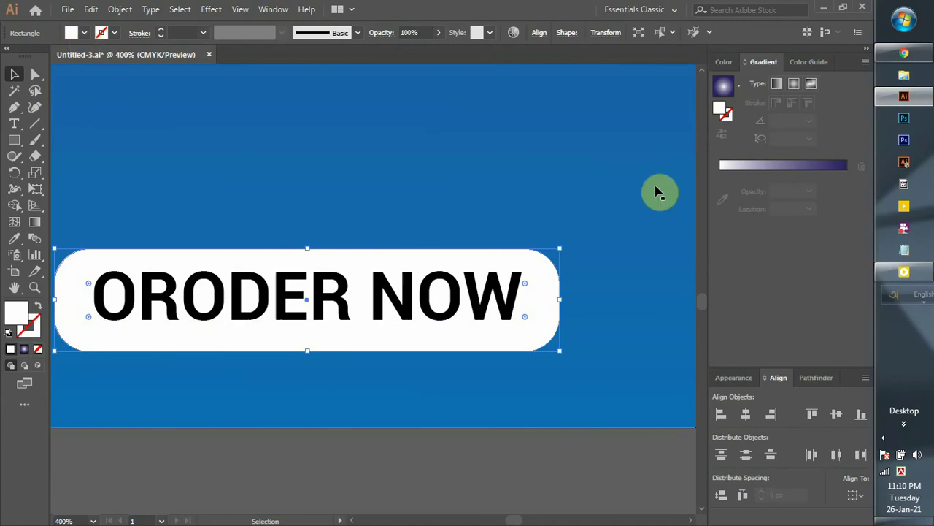
Fill the enlarged button copy with a linear white-to-black gradient and send it behind the white button shape.
{"action": "left_click", "coordinate": [721, 168]}
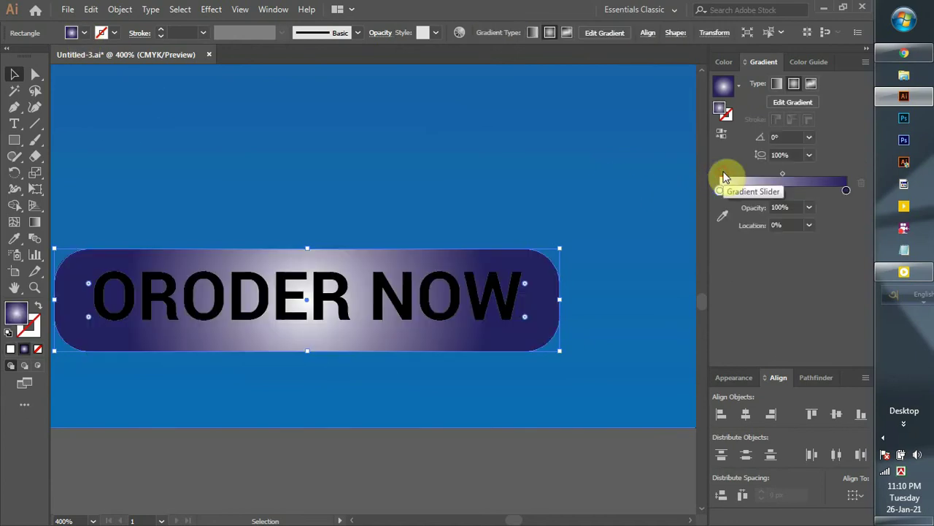
{"action": "left_click", "coordinate": [737, 88]}
{"action": "left_click", "coordinate": [651, 115]}
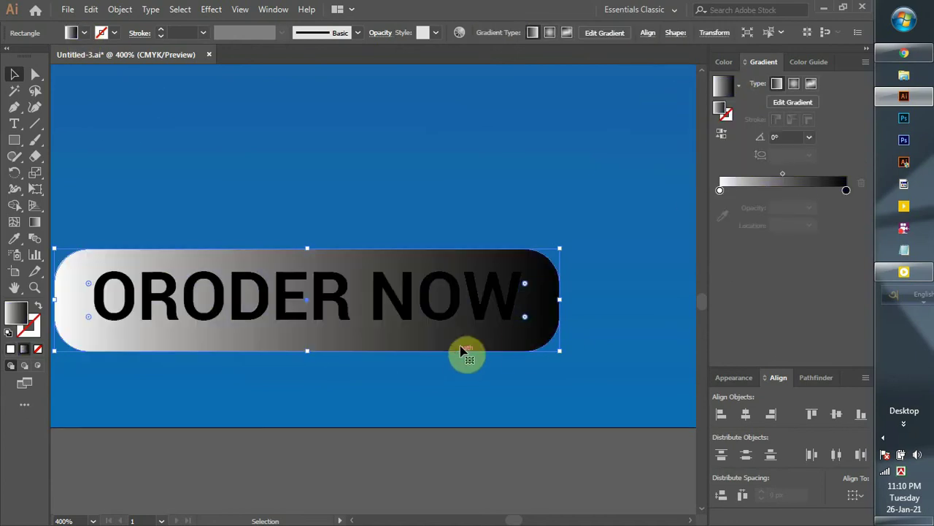
{"action": "left_click", "coordinate": [297, 471]}
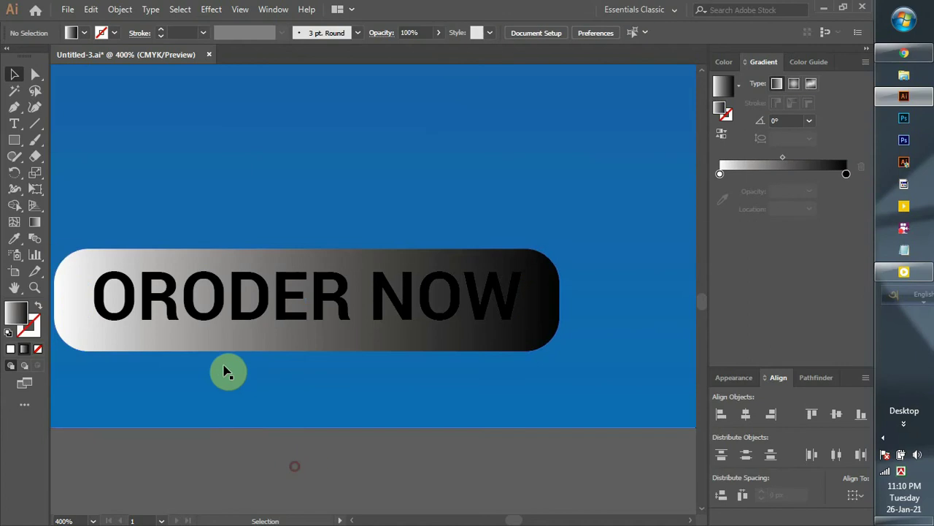
{"action": "left_click", "coordinate": [172, 350]}
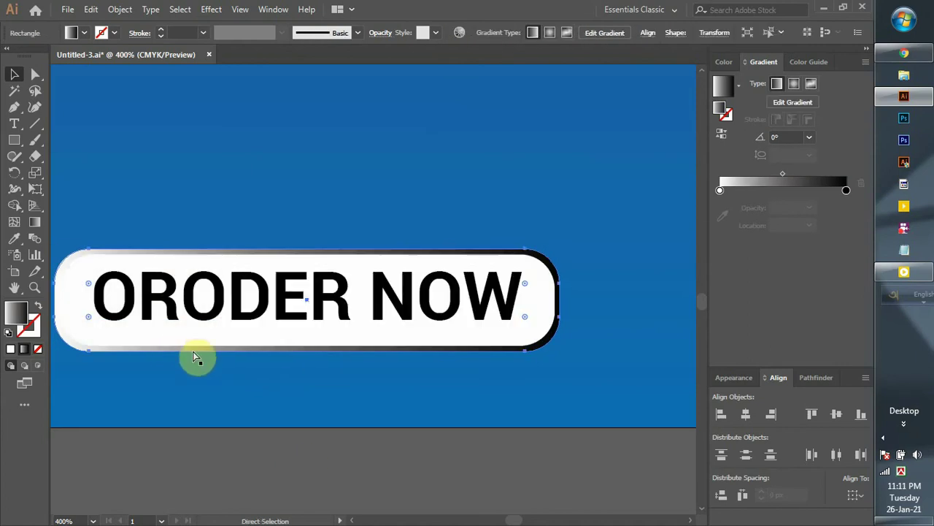
Recolour the ORODER NOW text on the button to dark navy blue.
{"action": "left_click", "coordinate": [300, 482]}
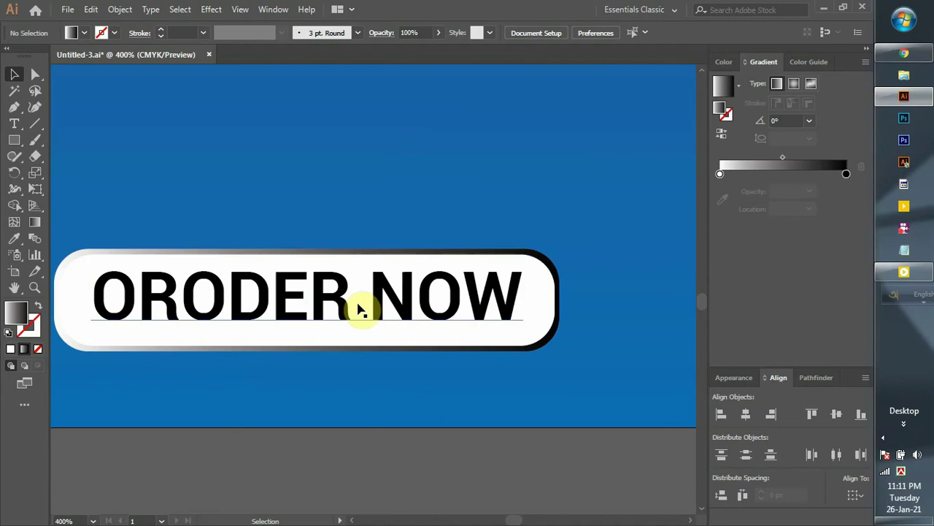
{"action": "left_click", "coordinate": [378, 295]}
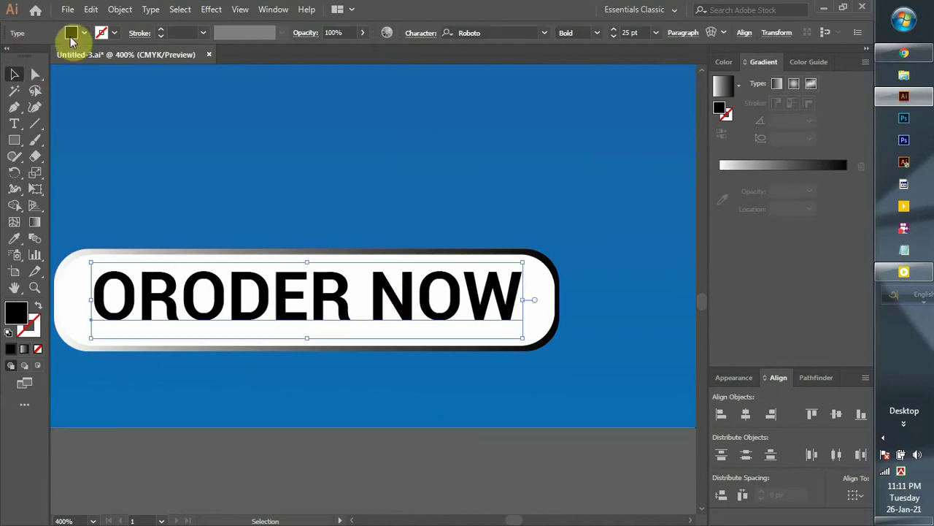
{"action": "left_click", "coordinate": [85, 34]}
{"action": "left_click", "coordinate": [85, 57]}
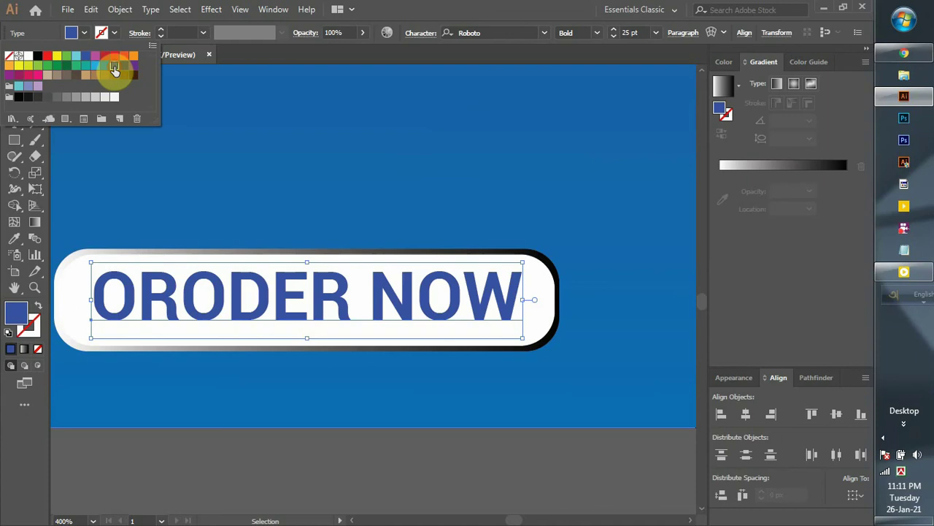
{"action": "left_click", "coordinate": [124, 66]}
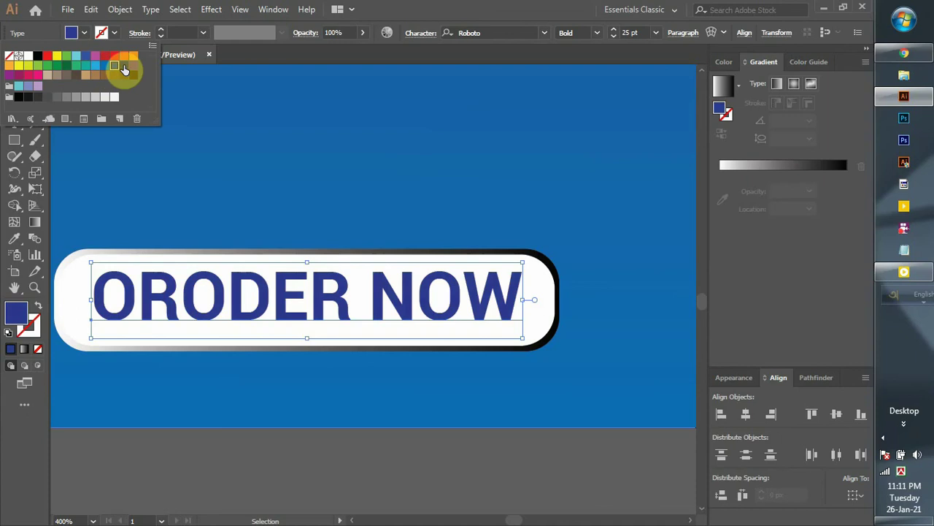
{"action": "left_click", "coordinate": [171, 453]}
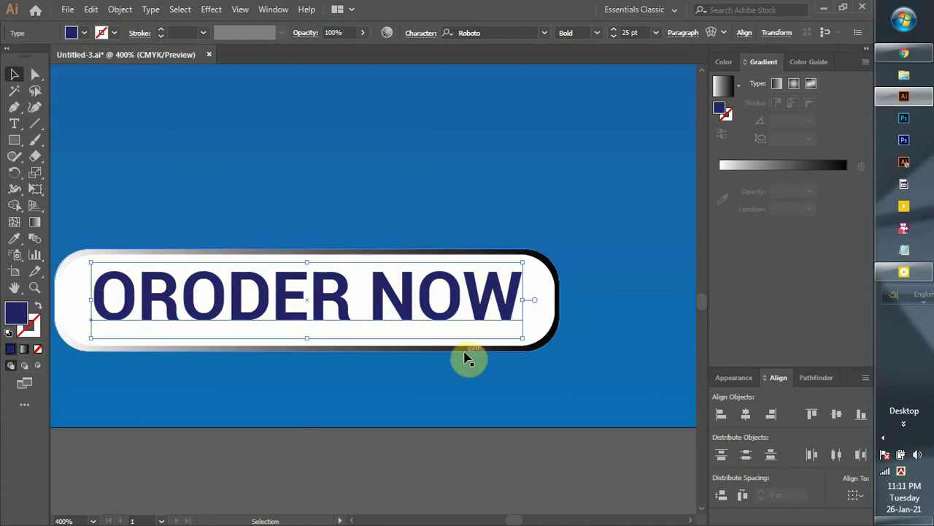
Reduce the opacity of the gradient border shape behind the white button to 51%.
{"action": "left_click", "coordinate": [467, 356]}
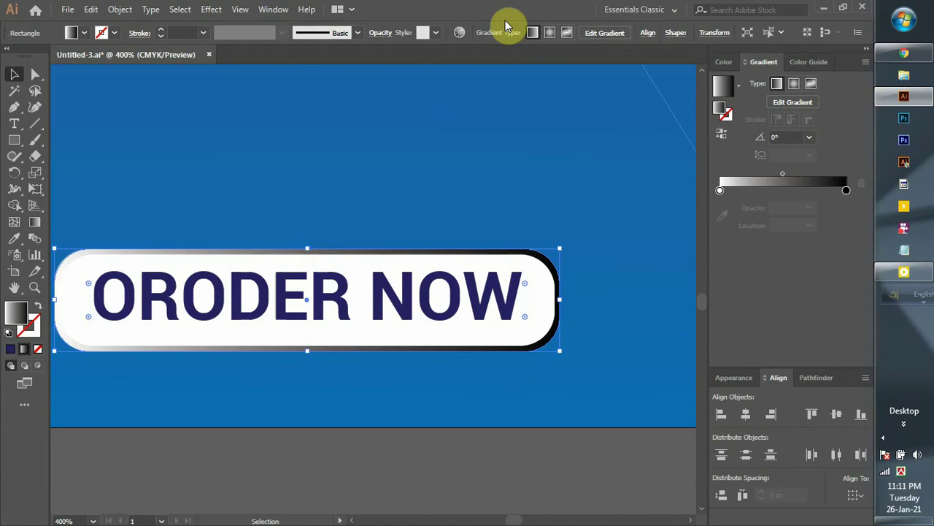
{"action": "left_click", "coordinate": [385, 36]}
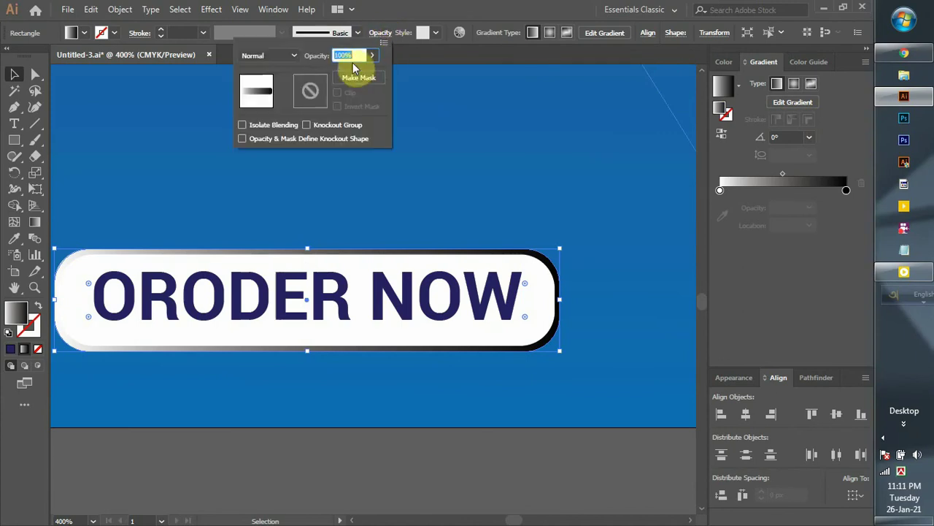
{"action": "left_click", "coordinate": [370, 56]}
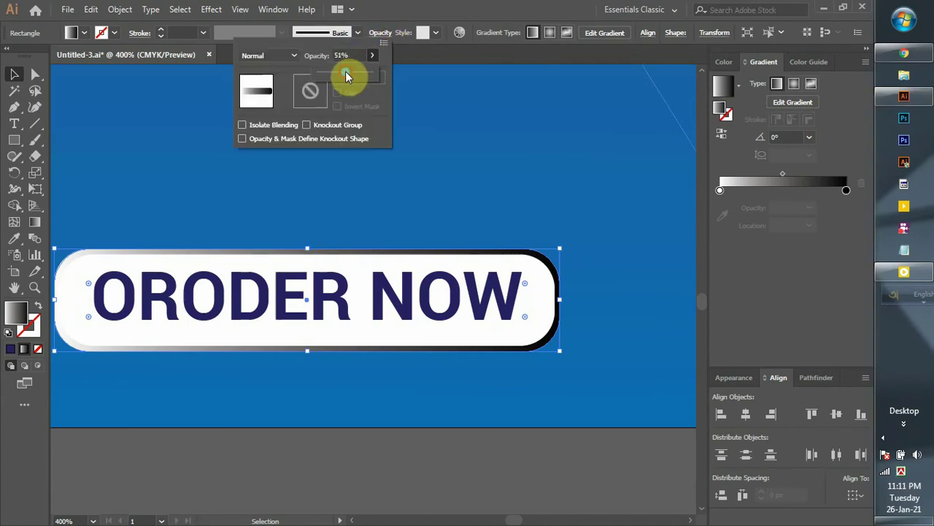
{"action": "left_click_drag", "start_coordinate": [345, 71], "coordinate": [342, 72]}
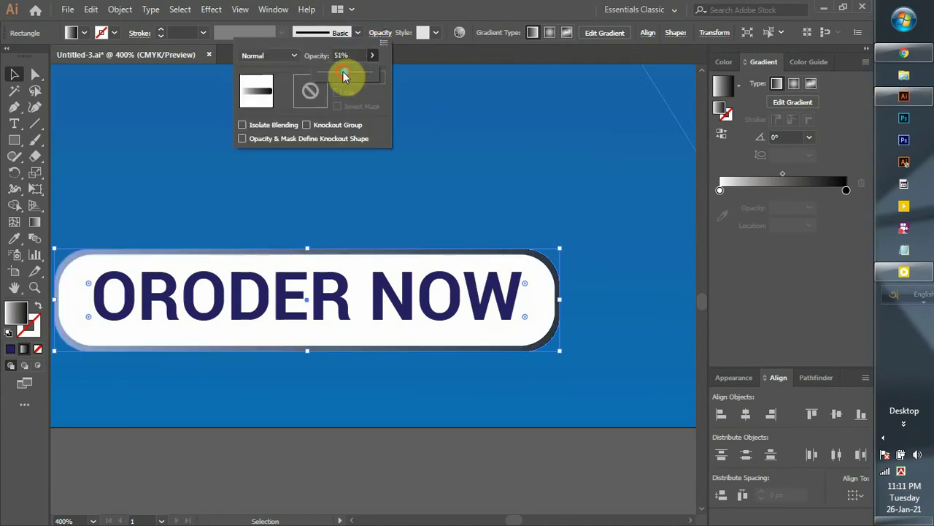
{"action": "left_click", "coordinate": [365, 457]}
Draw a smaller circle with the Ellipse tool, overlapping the edge of the large purple circle beside the shoe's laces.
{"action": "scroll", "coordinate": [371, 450], "scroll_direction": "down", "scroll_amount": 5}
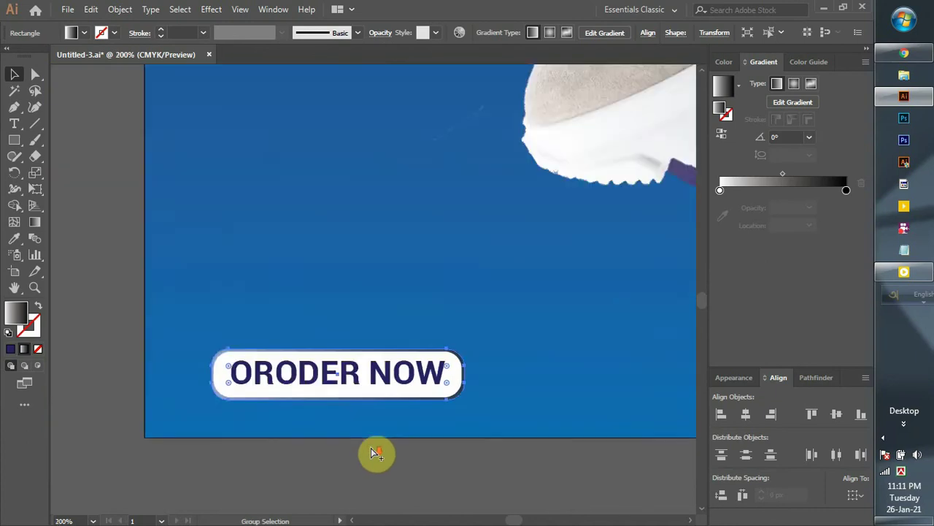
{"action": "scroll", "coordinate": [270, 289], "scroll_direction": "up", "scroll_amount": 2}
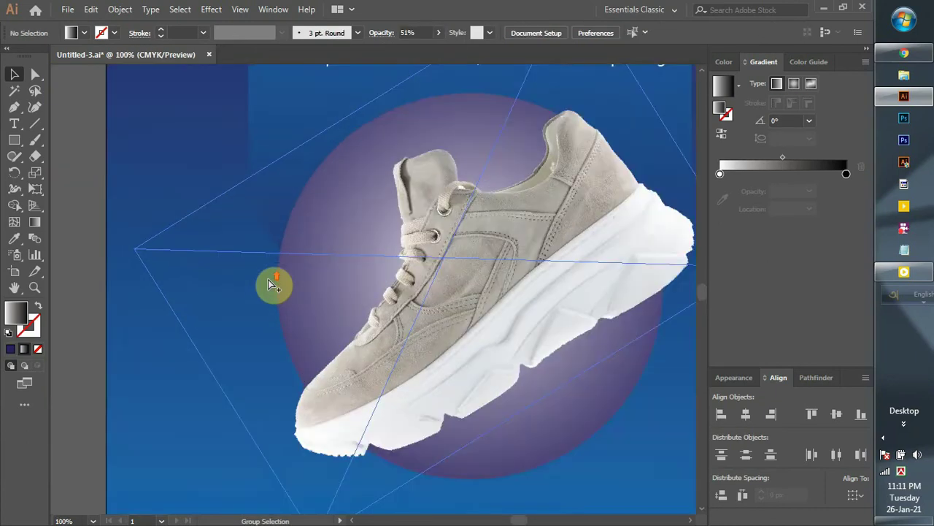
{"action": "left_click_drag", "start_coordinate": [287, 171], "coordinate": [286, 251]}
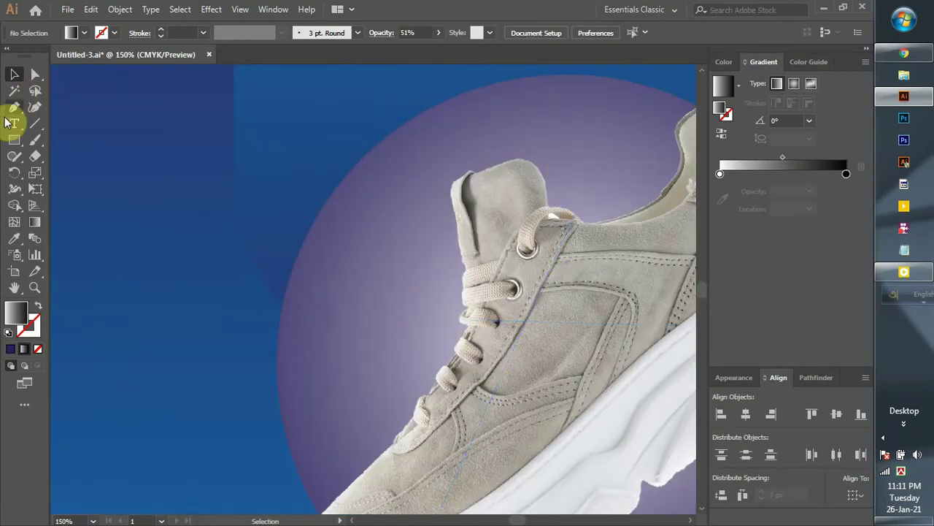
{"action": "left_click", "coordinate": [19, 141]}
{"action": "left_click", "coordinate": [51, 172]}
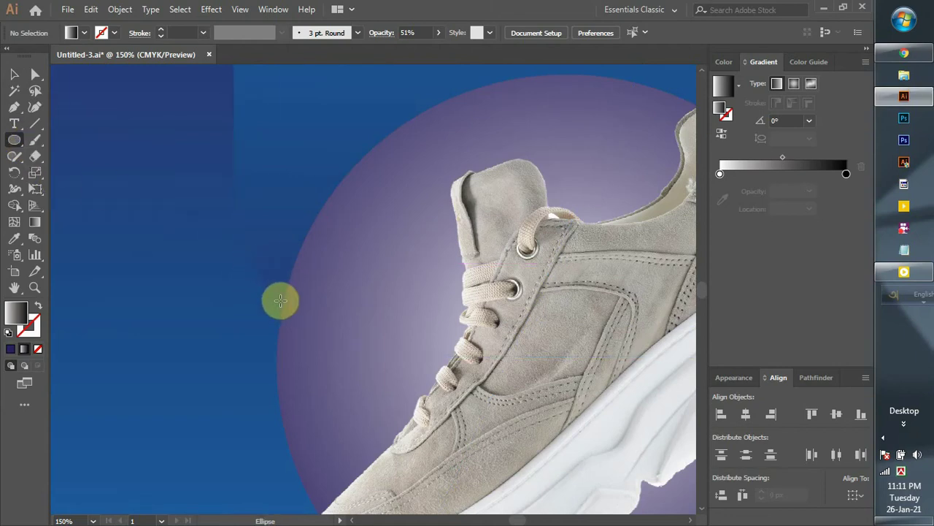
{"action": "left_click_drag", "start_coordinate": [281, 302], "coordinate": [336, 409]}
{"action": "left_click", "coordinate": [14, 75]}
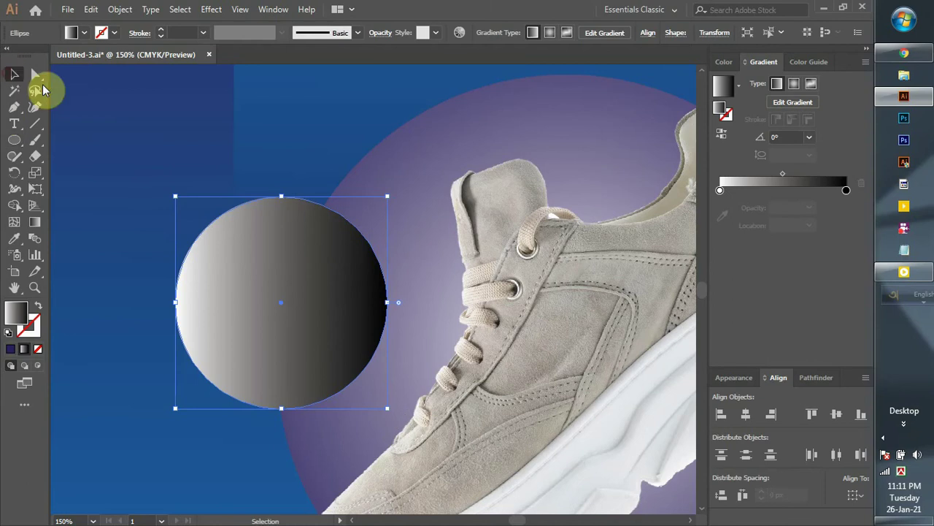
Fill the new circle with purple sampled from the large circle, duplicate it in place and shrink the copy slightly about its centre.
{"action": "key", "text": "i"}
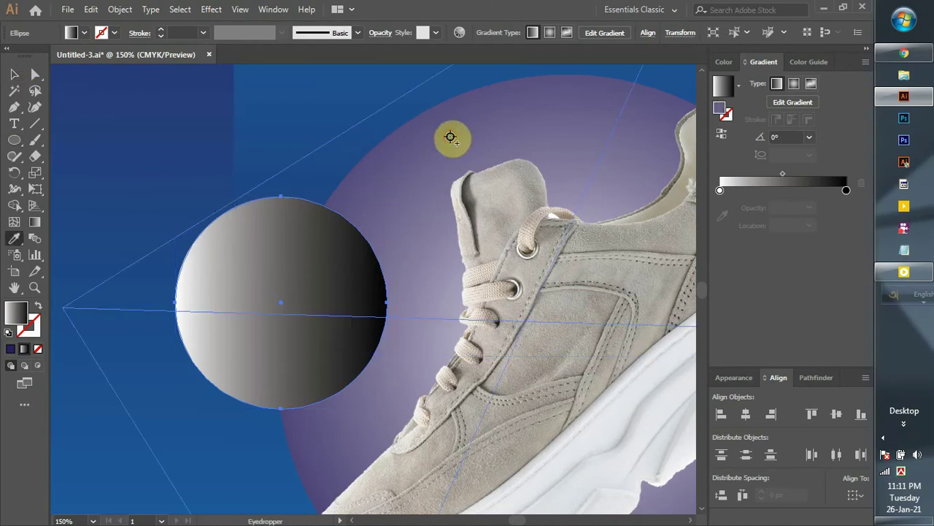
{"action": "left_click", "coordinate": [450, 137]}
{"action": "key", "text": "ctrl+c"}
{"action": "key", "text": "ctrl+f"}
{"action": "key", "text": "v"}
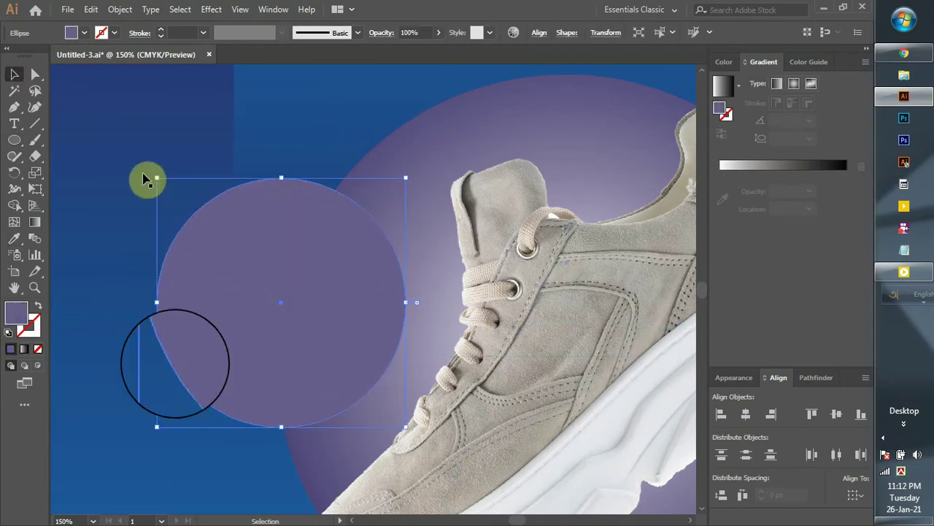
{"action": "left_click_drag", "start_coordinate": [155, 178], "coordinate": [160, 182]}
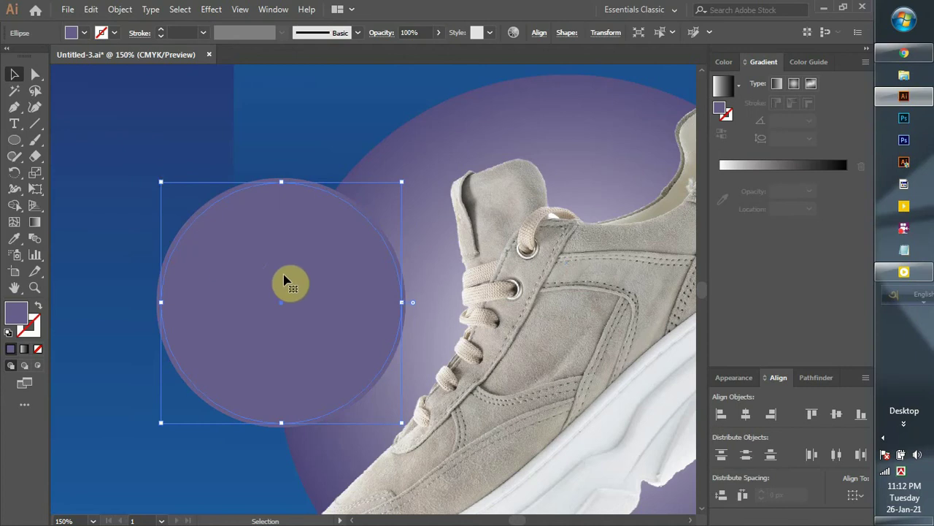
Fill the outer of the two small circles with a linear white-to-black gradient to form a rim.
{"action": "left_click", "coordinate": [133, 240]}
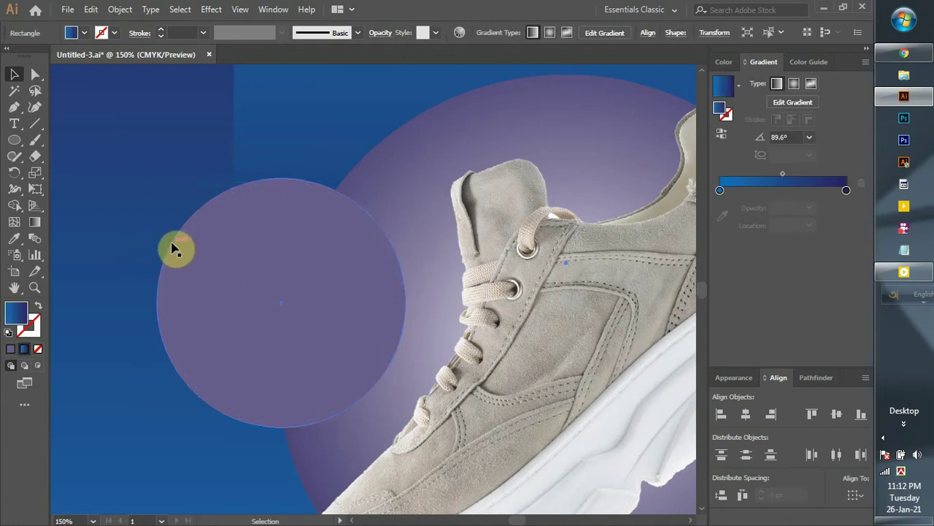
{"action": "left_click", "coordinate": [209, 250]}
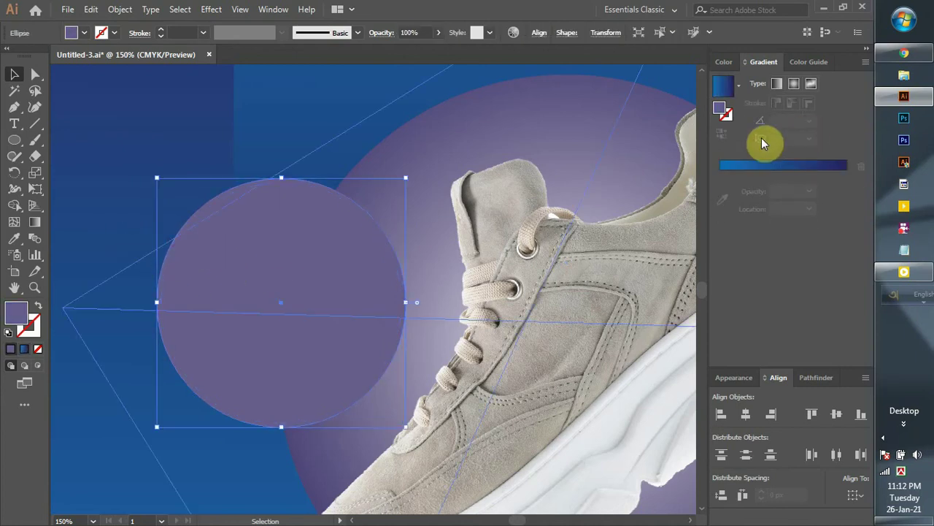
{"action": "left_click", "coordinate": [739, 87]}
{"action": "left_click", "coordinate": [665, 117]}
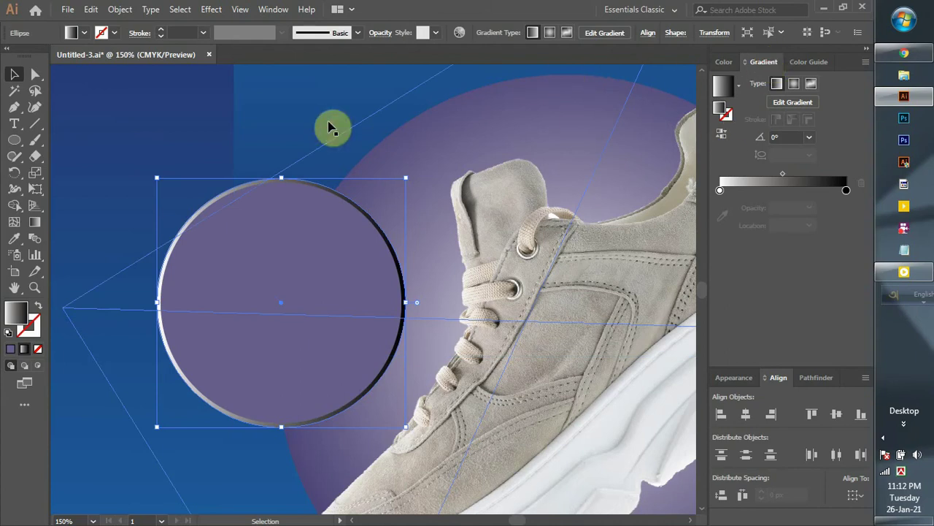
Fill the inner small circle with a linear blue-to-navy gradient running diagonally at about 138°, navy at the upper left.
{"action": "key", "text": "shift+p"}
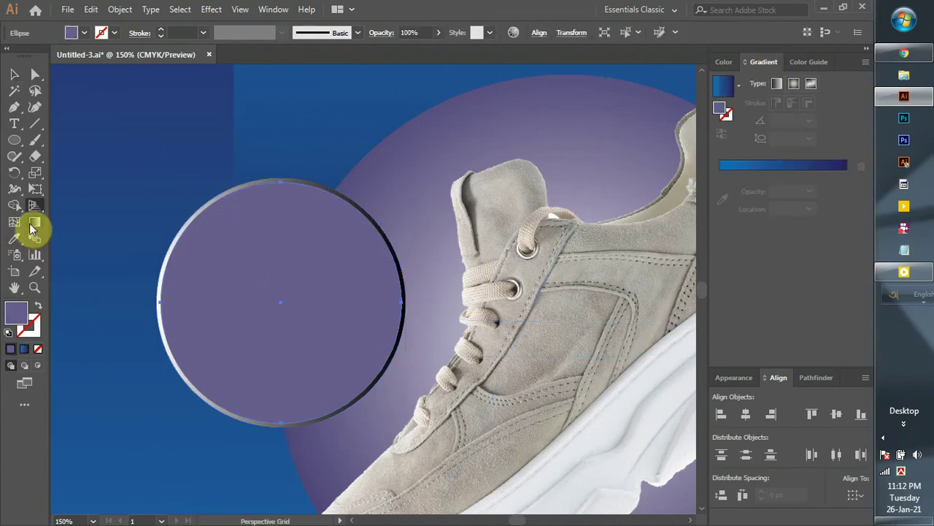
{"action": "left_click", "coordinate": [32, 226]}
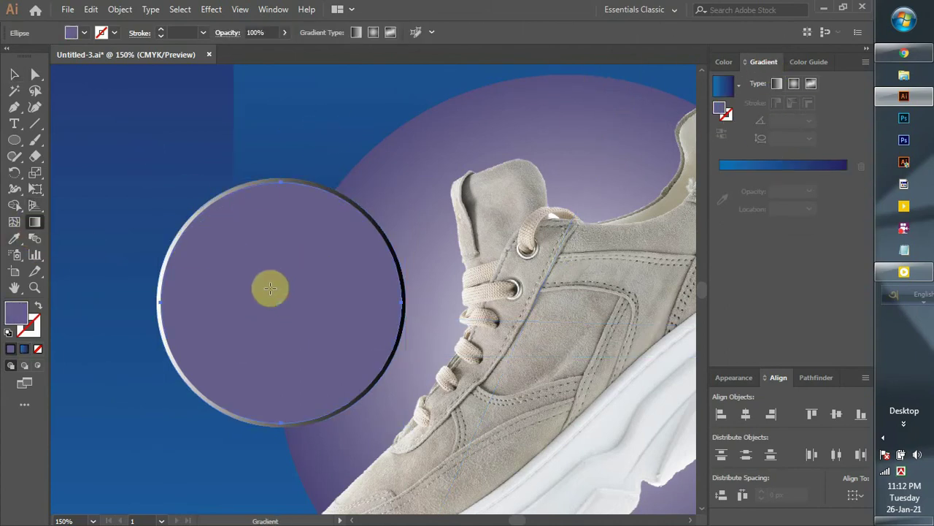
{"action": "left_click", "coordinate": [723, 174]}
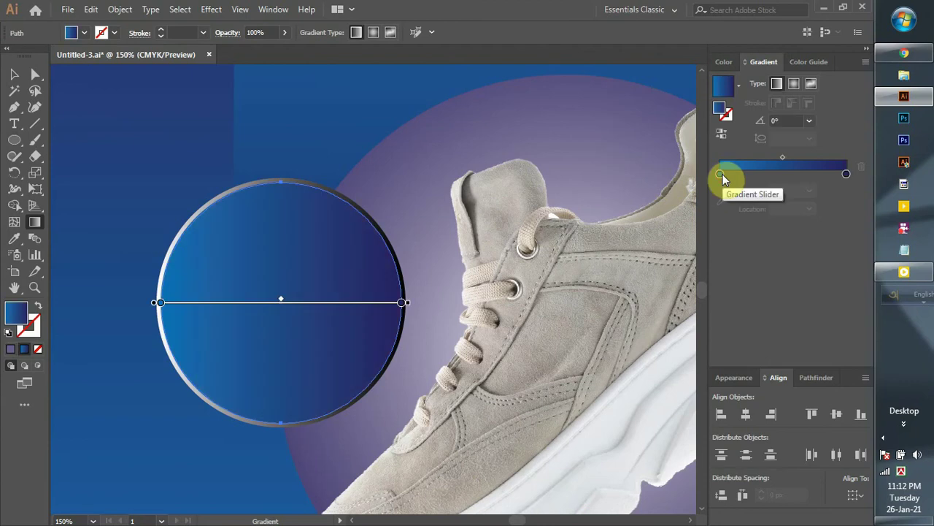
{"action": "left_click_drag", "start_coordinate": [207, 254], "coordinate": [133, 206]}
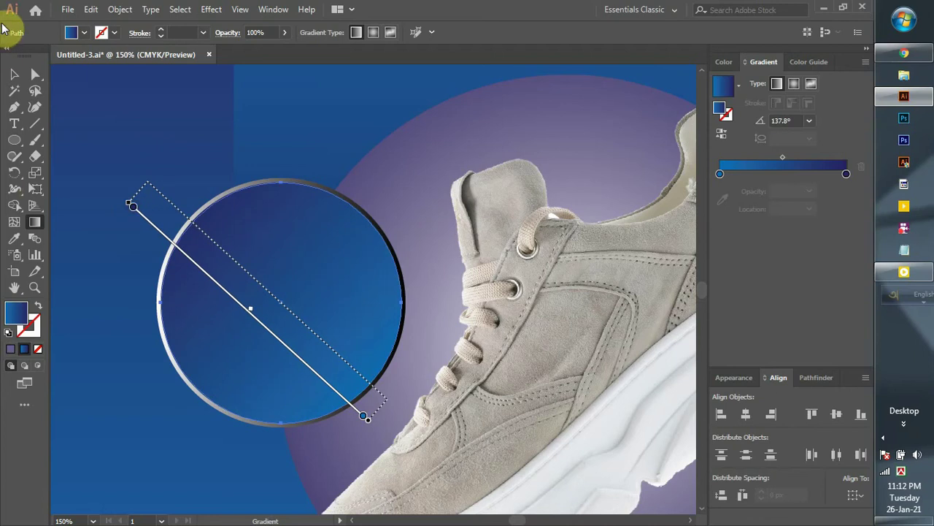
{"action": "left_click", "coordinate": [14, 74]}
{"action": "left_click", "coordinate": [103, 170]}
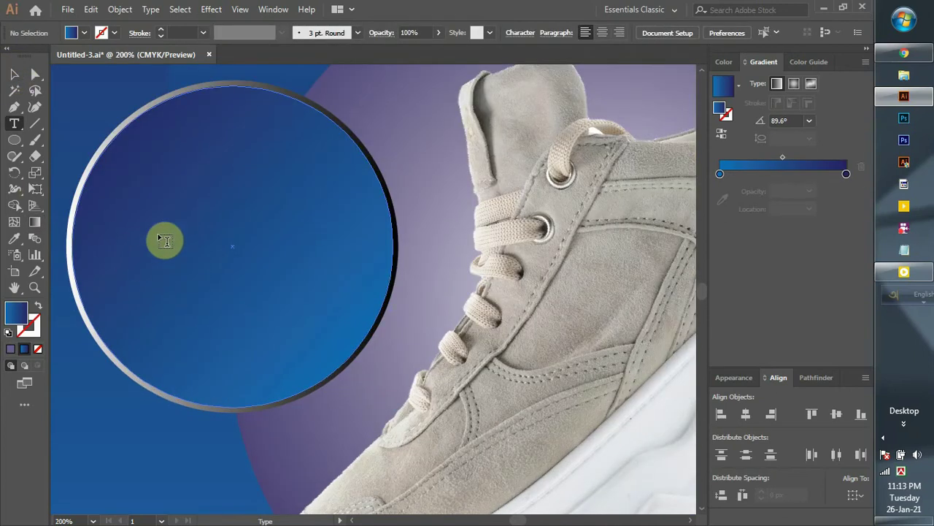
Add two separate text objects reading 50% and OFF inside the small circle.
{"action": "left_click", "coordinate": [138, 213]}
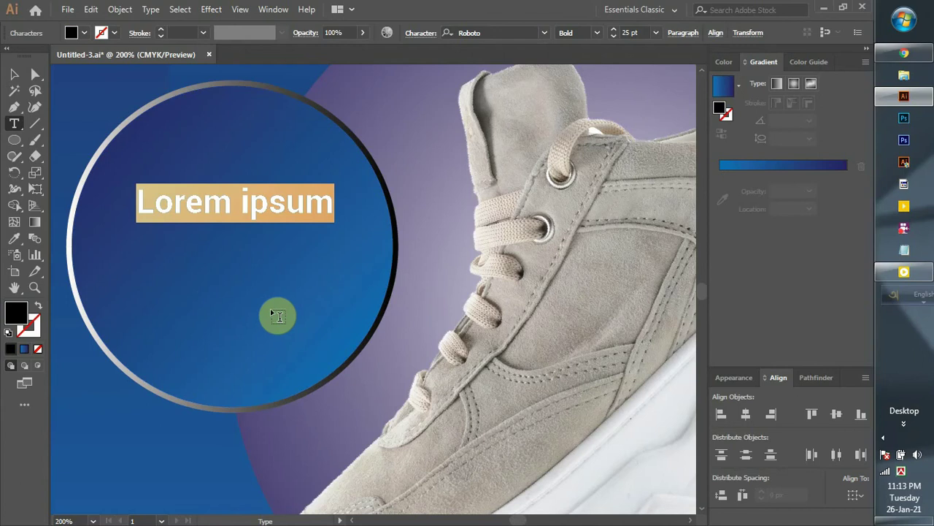
{"action": "type", "text": "50"}
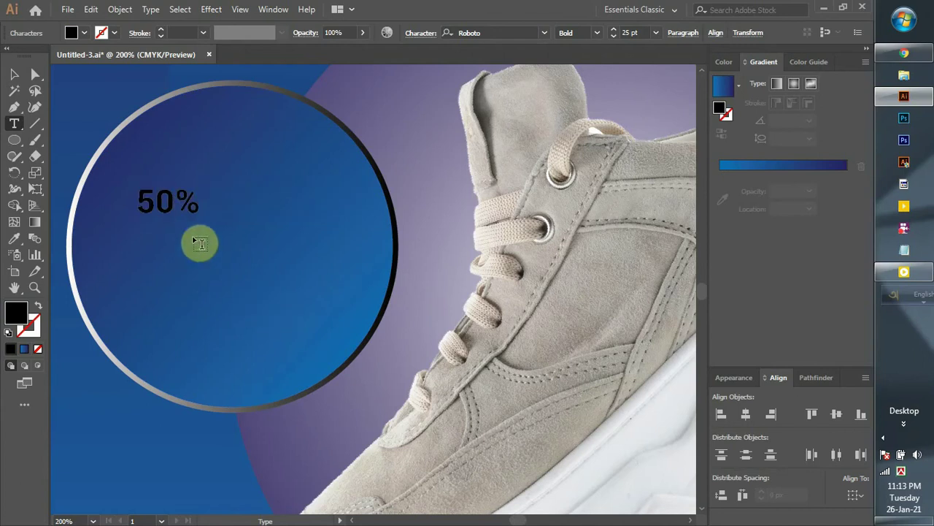
{"action": "left_click", "coordinate": [140, 234]}
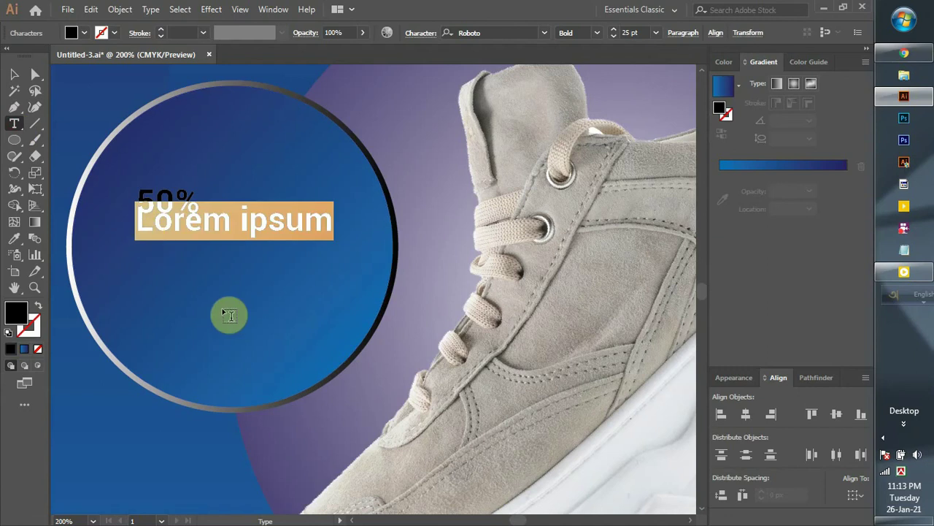
{"action": "type", "text": "0"}
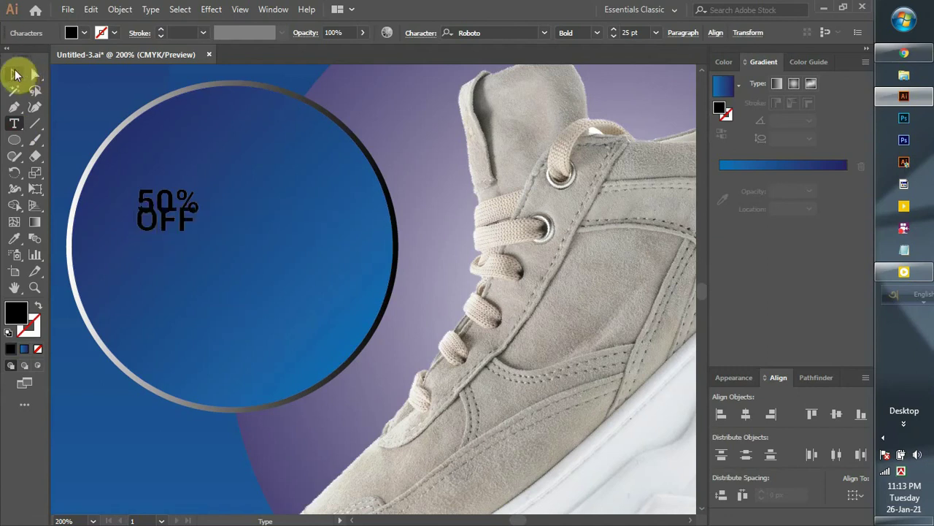
Enlarge the 50% and OFF texts and stack them inside the small circle, with OFF directly below 50%.
{"action": "left_click", "coordinate": [14, 74]}
{"action": "left_click_drag", "start_coordinate": [164, 199], "coordinate": [223, 207]}
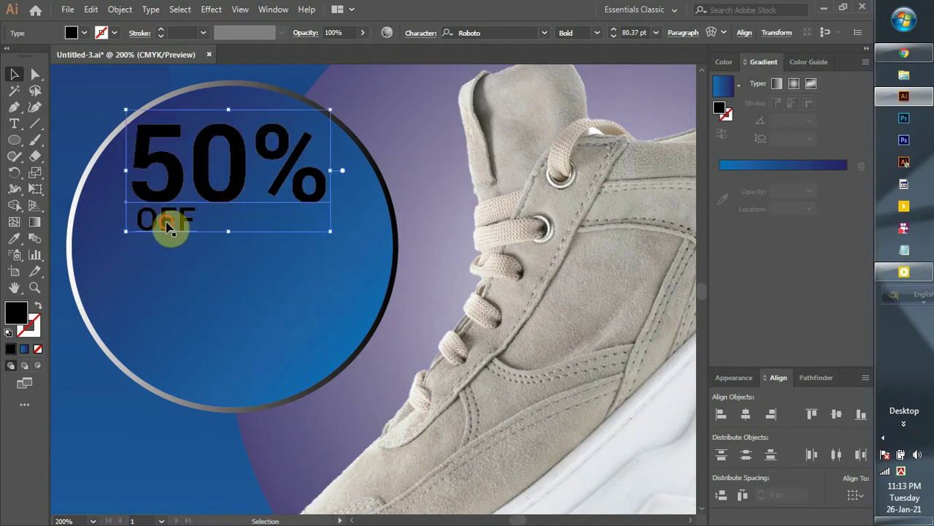
{"action": "left_click_drag", "start_coordinate": [167, 226], "coordinate": [374, 291]}
{"action": "key", "text": "ctrl+minus"}
{"action": "left_click_drag", "start_coordinate": [278, 256], "coordinate": [237, 175]}
Set the font size of both the 50% and OFF texts to 95 pt.
{"action": "left_click", "coordinate": [268, 219], "text": "shift"}
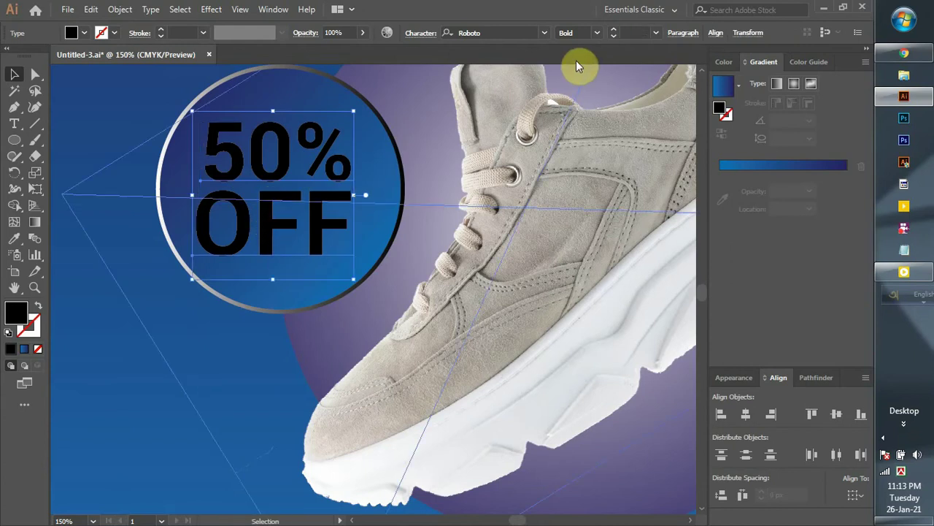
{"action": "left_click", "coordinate": [629, 31]}
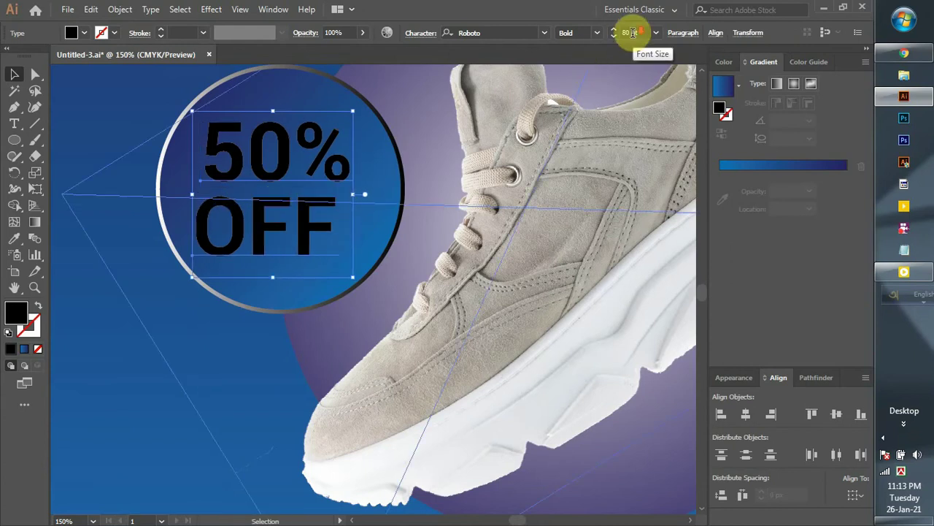
{"action": "key", "text": "Up"}
{"action": "key", "text": "Up"}
{"action": "key", "text": "Up"}
{"action": "key", "text": "Up"}
{"action": "key", "text": "Up"}
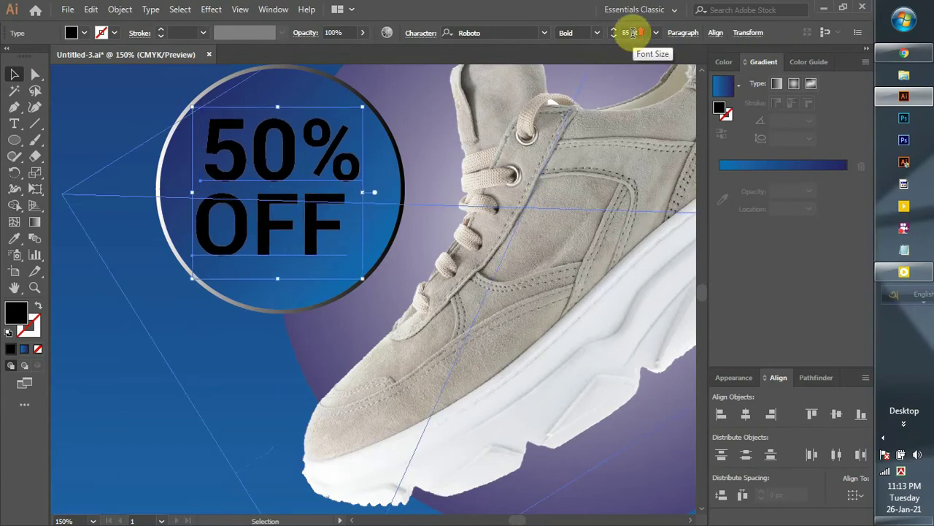
{"action": "key", "text": "Up"}
{"action": "key", "text": "Up"}
{"action": "key", "text": "Up"}
{"action": "key", "text": "Up"}
{"action": "key", "text": "Up"}
{"action": "key", "text": "Up"}
{"action": "key", "text": "Up"}
{"action": "key", "text": "Up"}
{"action": "key", "text": "Up"}
{"action": "key", "text": "Up"}
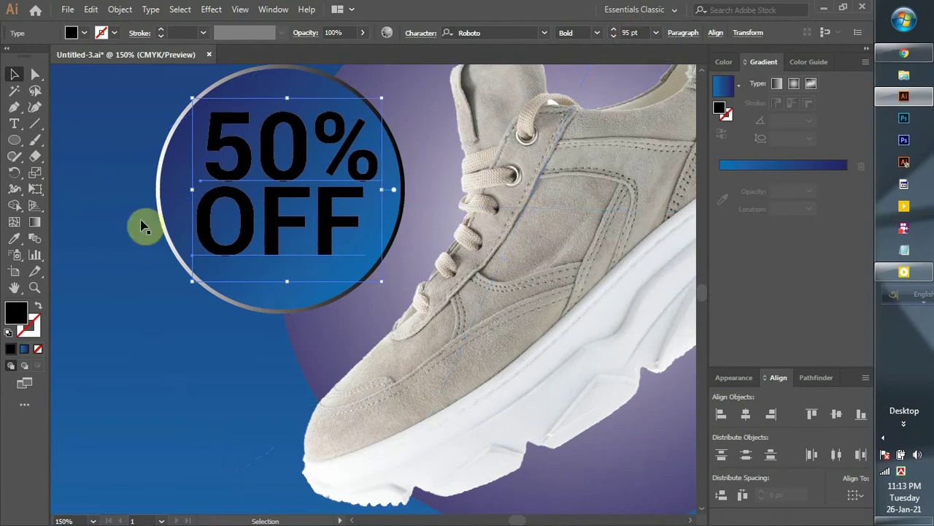
{"action": "left_click", "coordinate": [135, 178]}
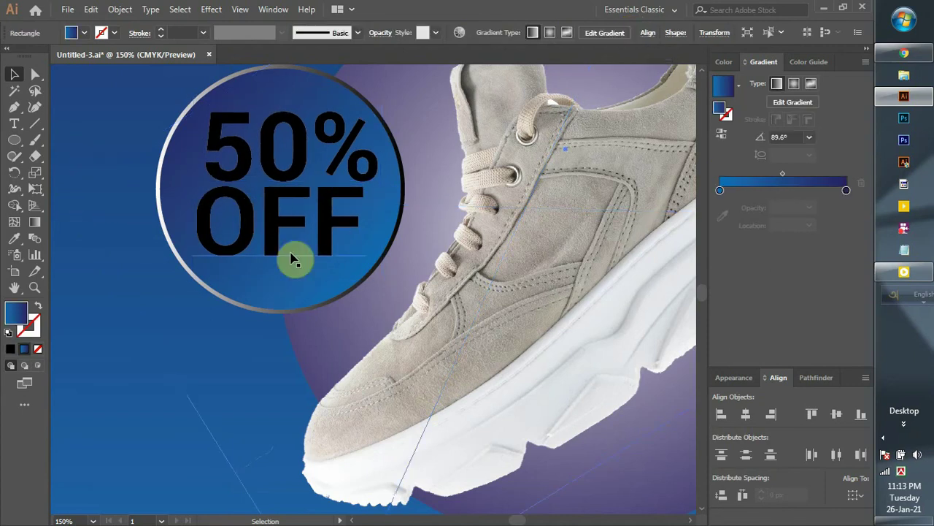
Group the badge circles with the 50% and OFF texts and scale the group down to about 180 px wide.
{"action": "left_click", "coordinate": [175, 328]}
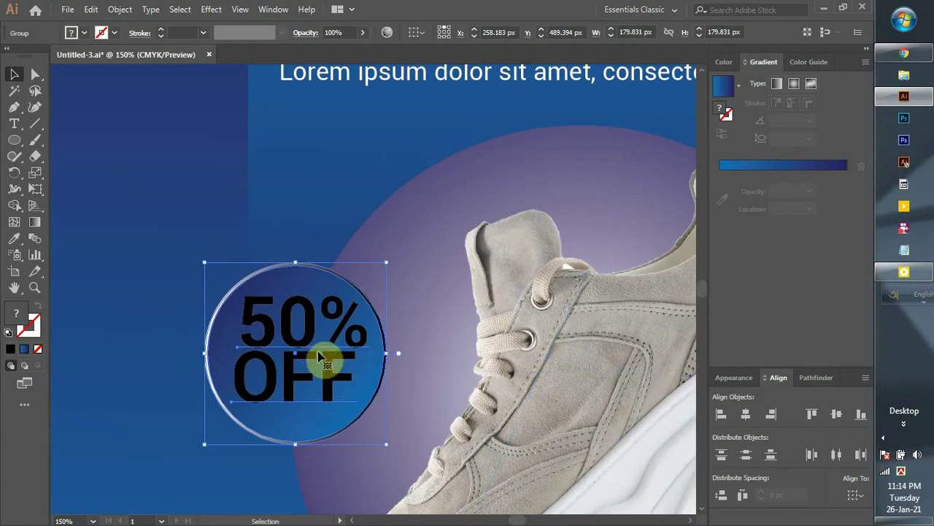
{"action": "left_click", "coordinate": [161, 285]}
{"action": "key", "text": "ctrl+minus"}
{"action": "key", "text": "ctrl+minus"}
{"action": "key", "text": "ctrl+minus"}
{"action": "left_click", "coordinate": [547, 279]}
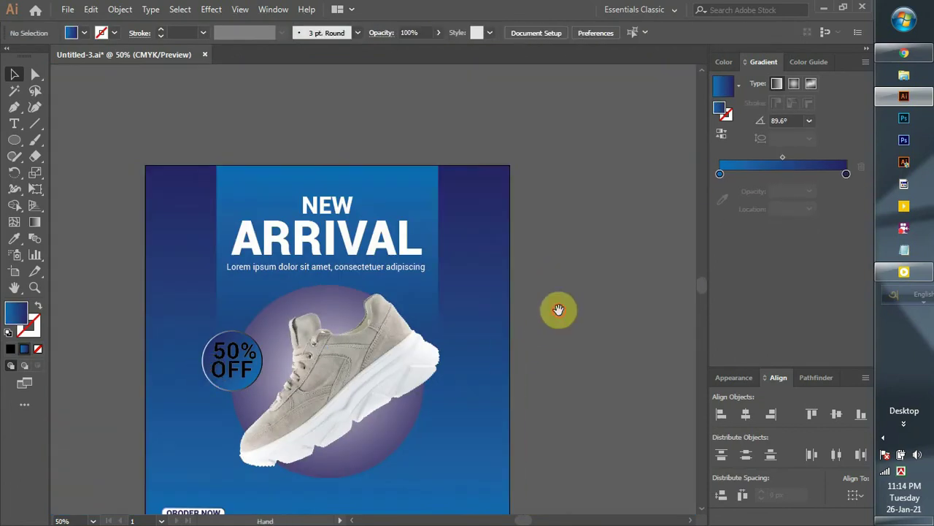
Replace the radial fill of the large circle behind the shoe with the linear blue-to-navy gradient sampled from the badge.
{"action": "left_click_drag", "start_coordinate": [555, 308], "coordinate": [552, 235]}
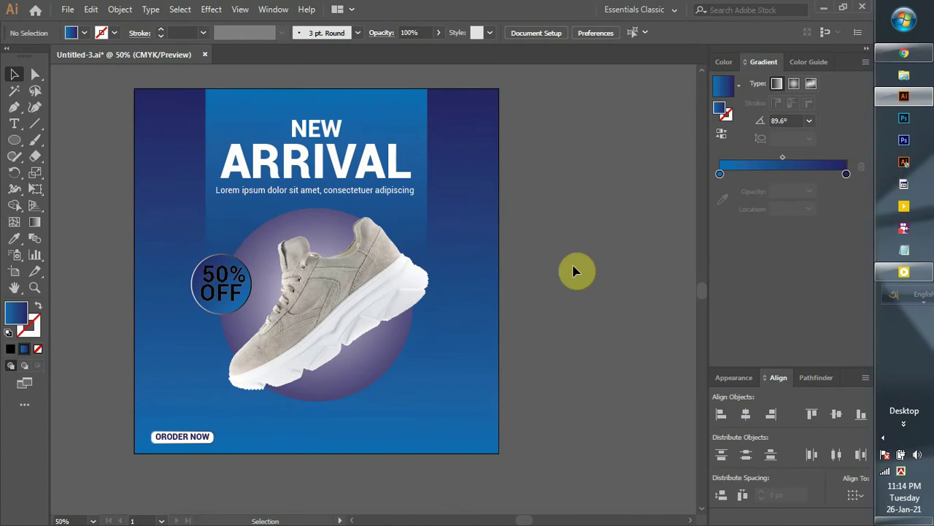
{"action": "scroll", "coordinate": [350, 306], "scroll_direction": "down", "scroll_amount": 1}
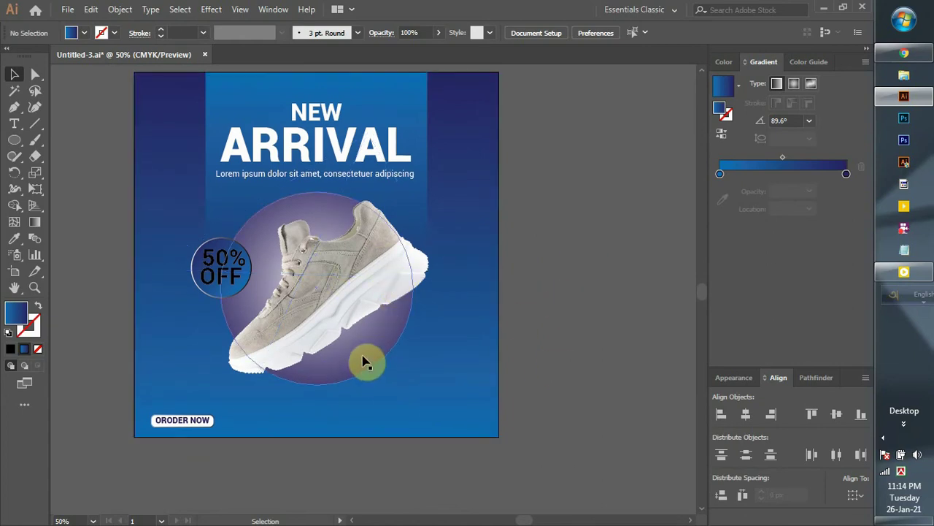
{"action": "scroll", "coordinate": [243, 356], "scroll_direction": "up", "scroll_amount": 2}
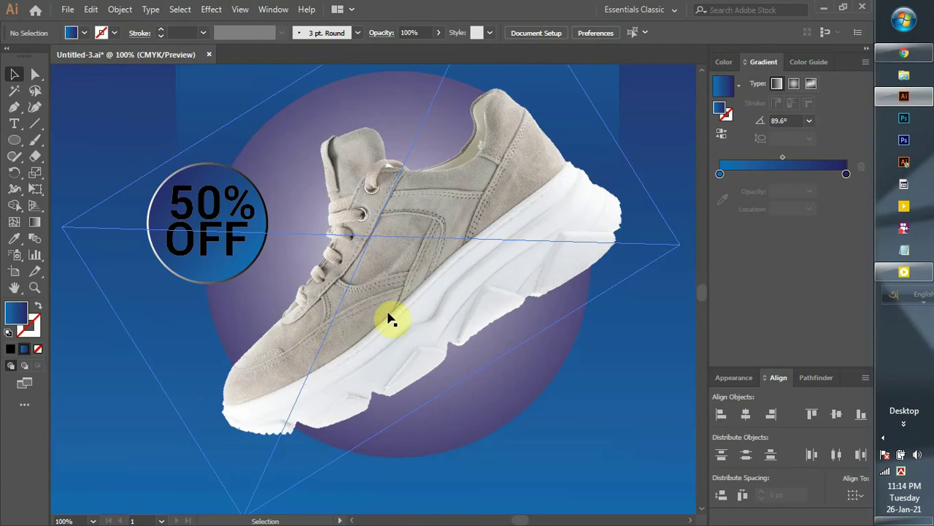
{"action": "left_click_drag", "start_coordinate": [378, 308], "coordinate": [357, 314]}
{"action": "left_click", "coordinate": [528, 416]}
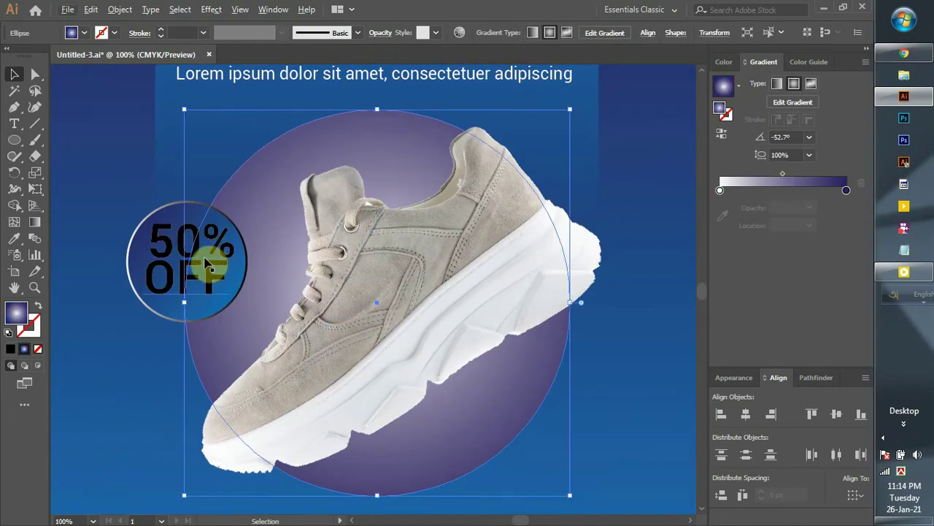
{"action": "key", "text": "i"}
{"action": "left_click", "coordinate": [138, 241]}
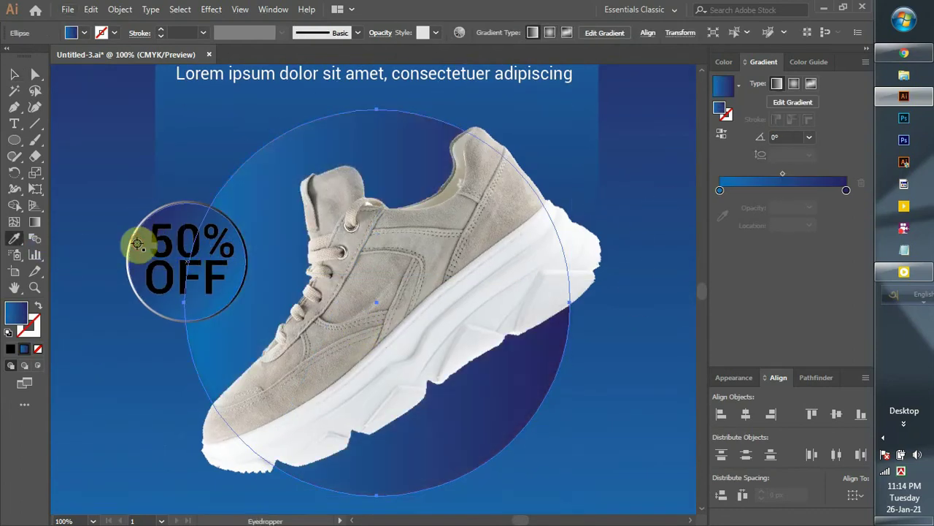
{"action": "key", "text": "ctrl+minus"}
{"action": "left_click", "coordinate": [585, 186]}
Group the order button's text with its rounded shapes, scale the group to about 153 px wide and move it up slightly.
{"action": "scroll", "coordinate": [241, 490], "scroll_direction": "up", "scroll_amount": 2}
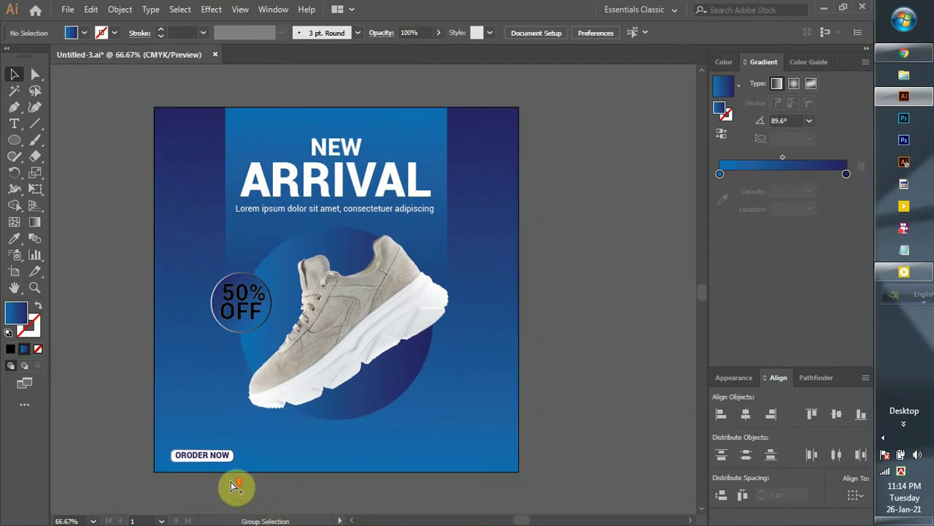
{"action": "left_click", "coordinate": [174, 432]}
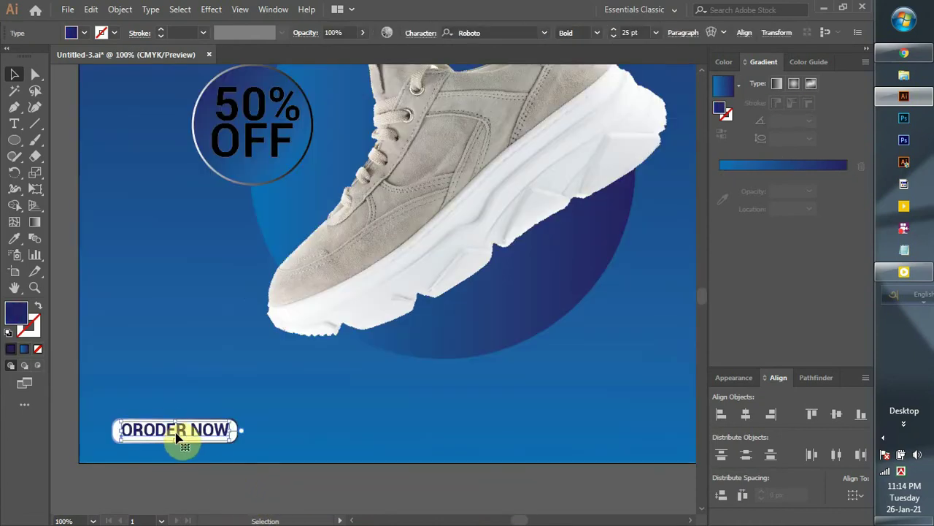
{"action": "scroll", "coordinate": [153, 460], "scroll_direction": "up", "scroll_amount": 3}
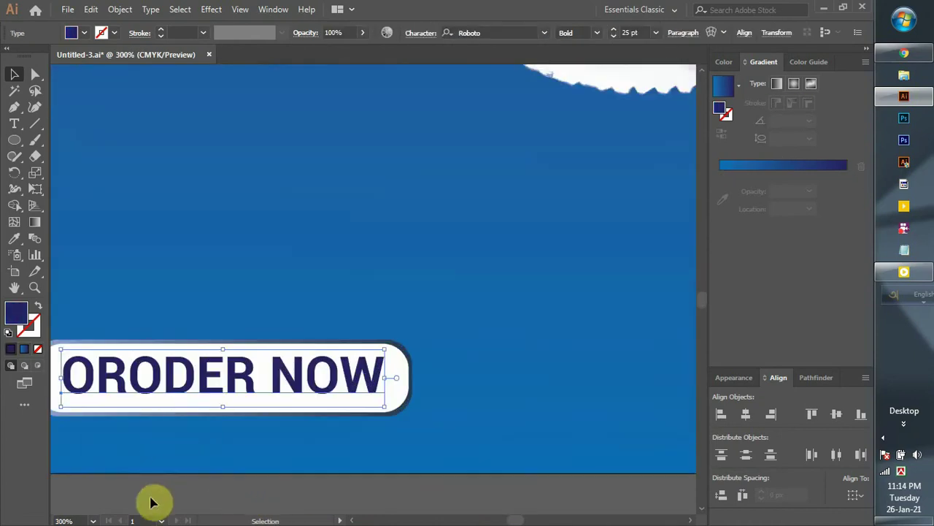
{"action": "left_click", "coordinate": [289, 347], "text": "shift"}
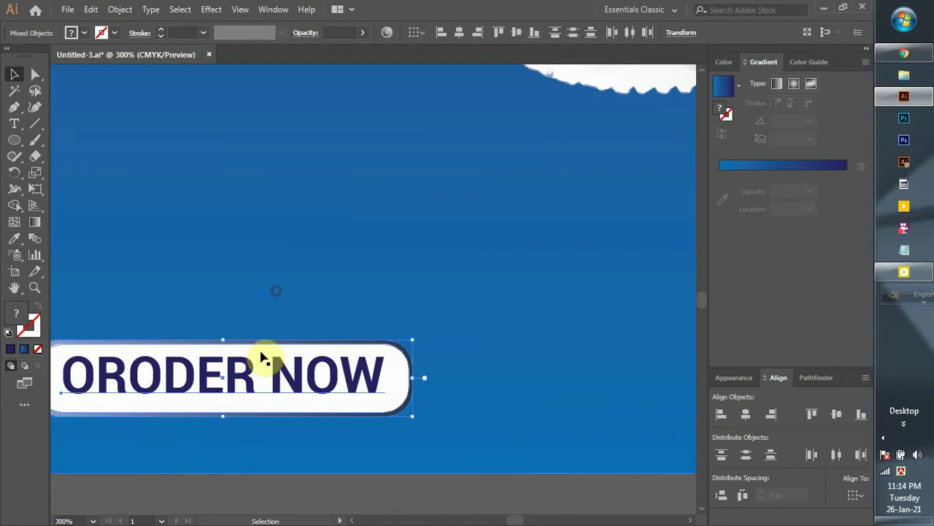
{"action": "left_click", "coordinate": [232, 386]}
{"action": "key", "text": "ctrl+g"}
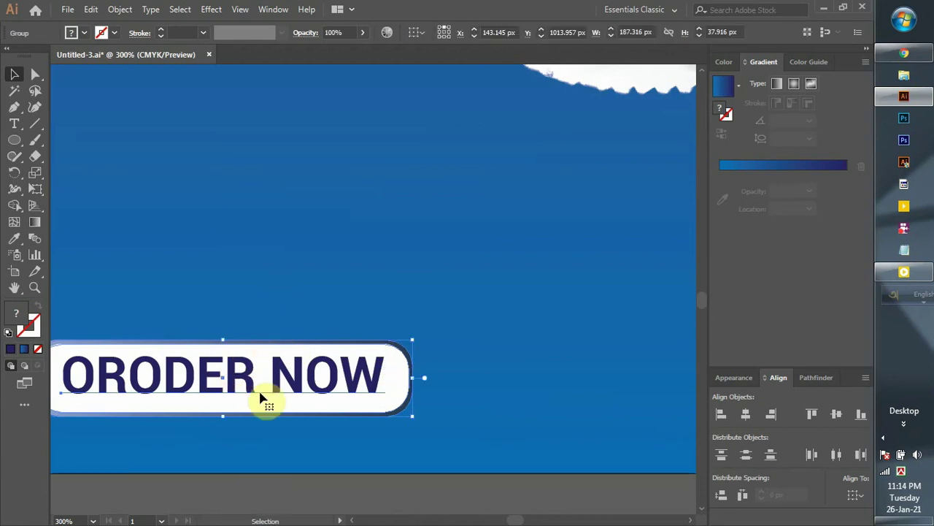
{"action": "key", "text": "ctrl+minus"}
{"action": "key", "text": "ctrl+minus"}
{"action": "key", "text": "ctrl+plus"}
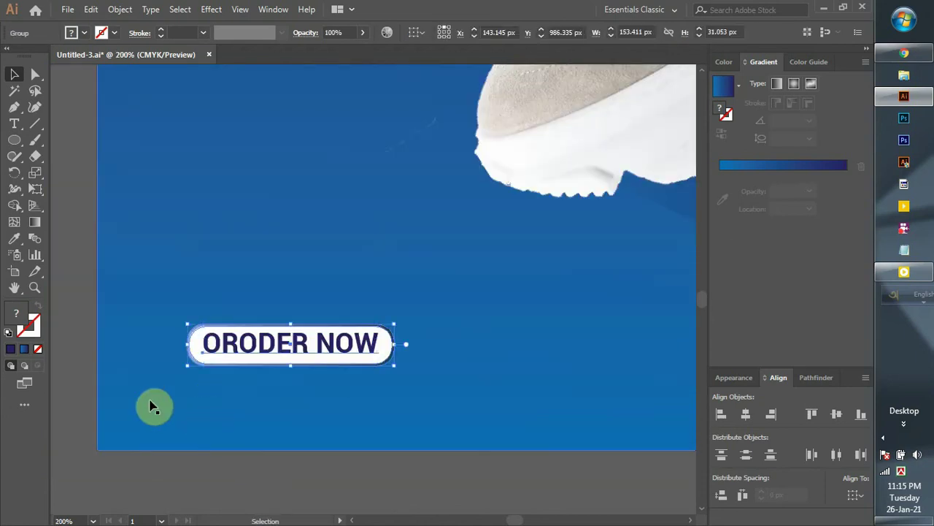
{"action": "left_click", "coordinate": [13, 125]}
{"action": "left_click", "coordinate": [171, 398]}
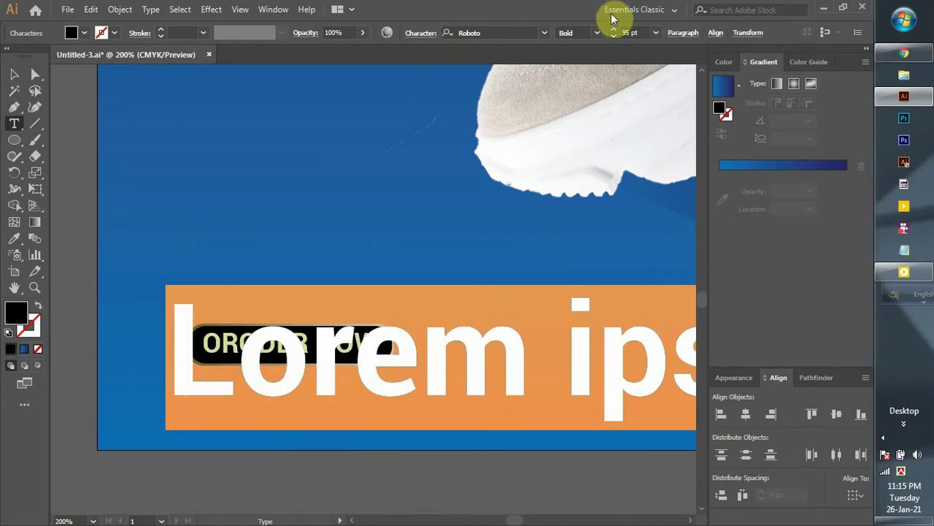
{"action": "left_click", "coordinate": [656, 33]}
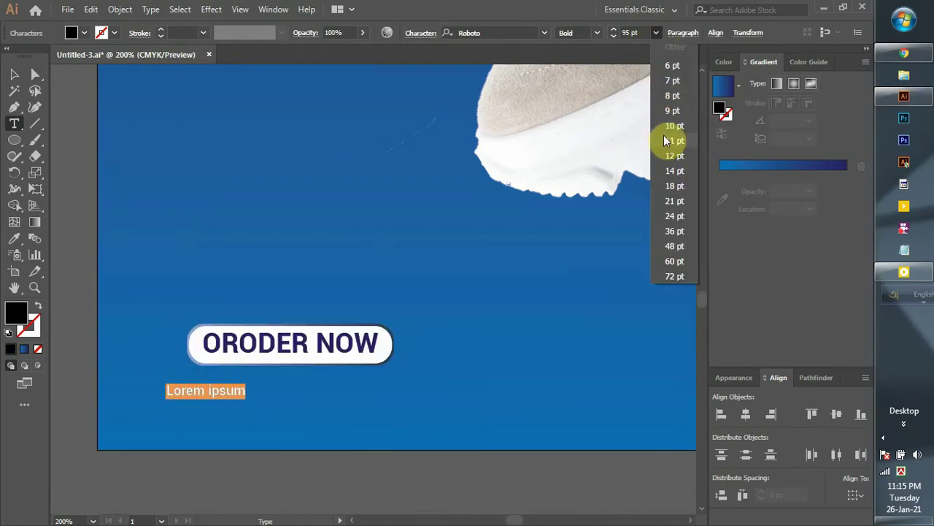
{"action": "left_click", "coordinate": [670, 156]}
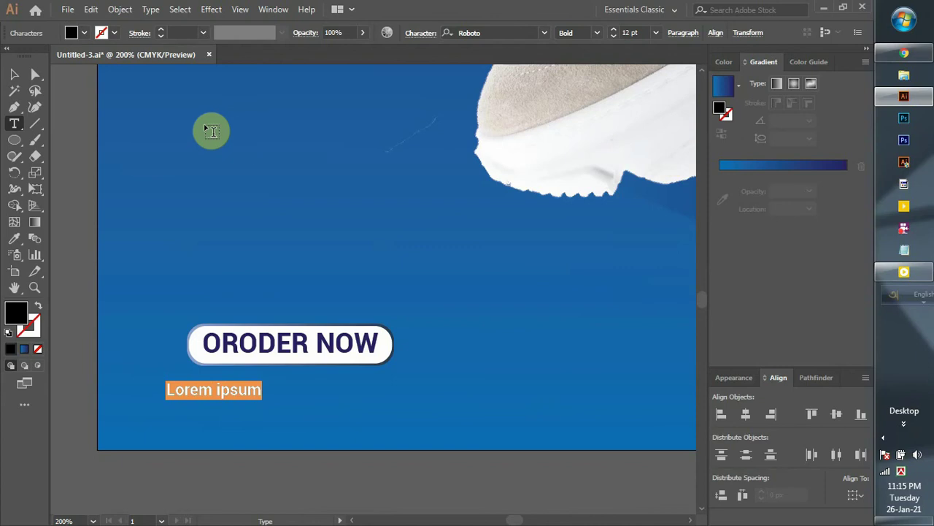
{"action": "type", "text": "WWW.YOURWEBS"}
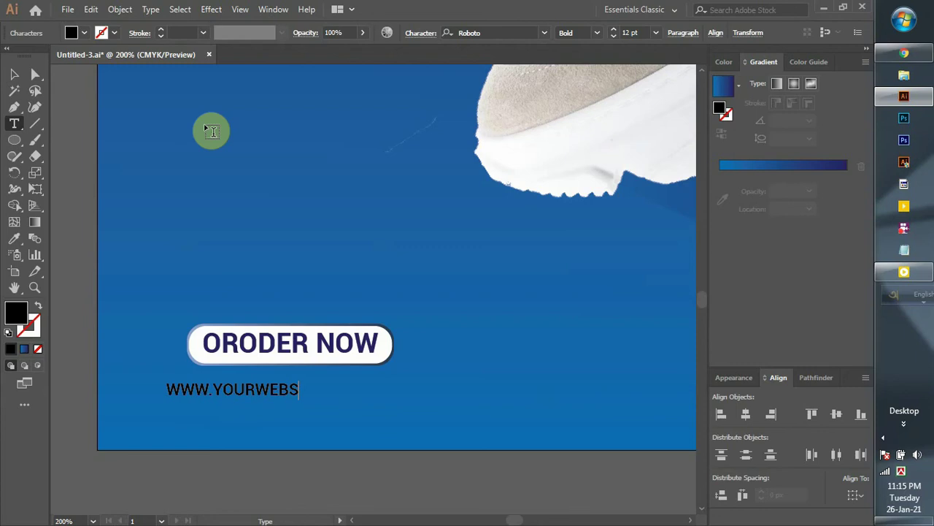
{"action": "type", "text": "IDE.COM"}
{"action": "left_click", "coordinate": [14, 74]}
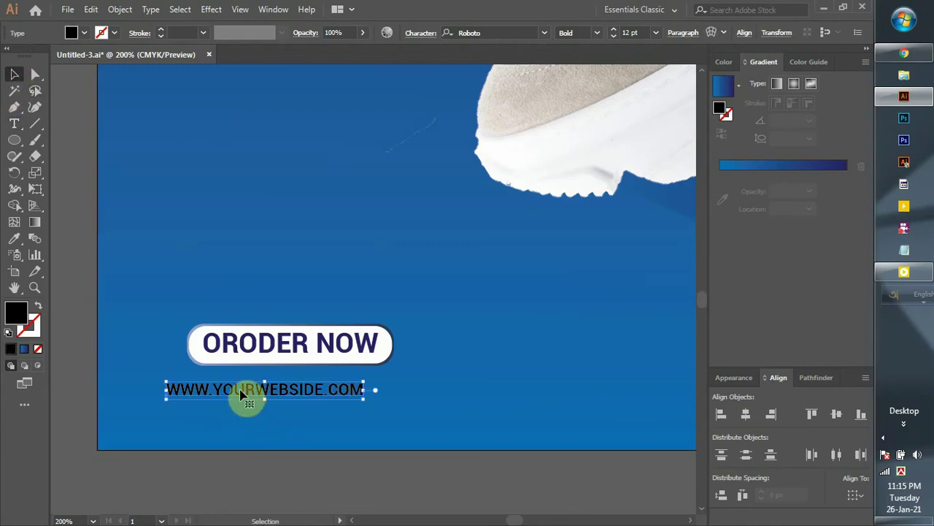
Move the website text directly under the order button, lined up with its left edge, and fill it white.
{"action": "left_click_drag", "start_coordinate": [243, 394], "coordinate": [263, 382]}
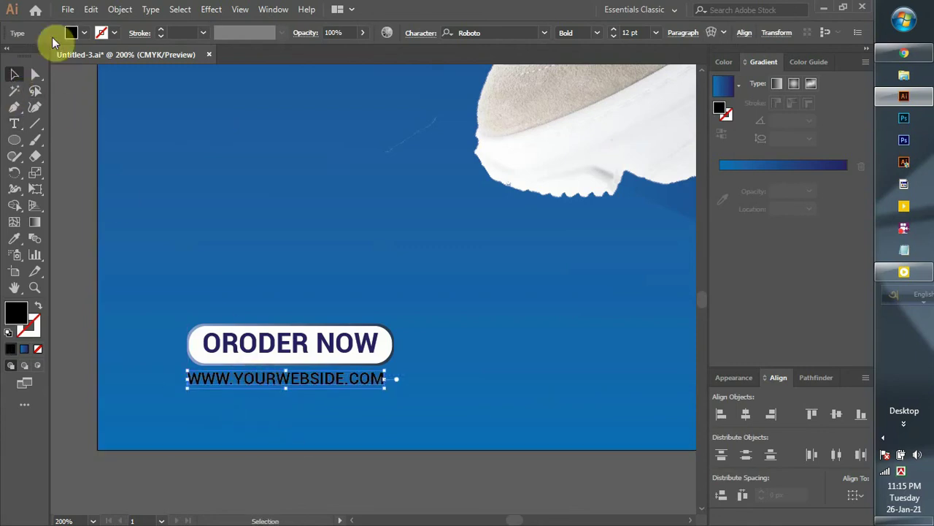
{"action": "left_click", "coordinate": [84, 33]}
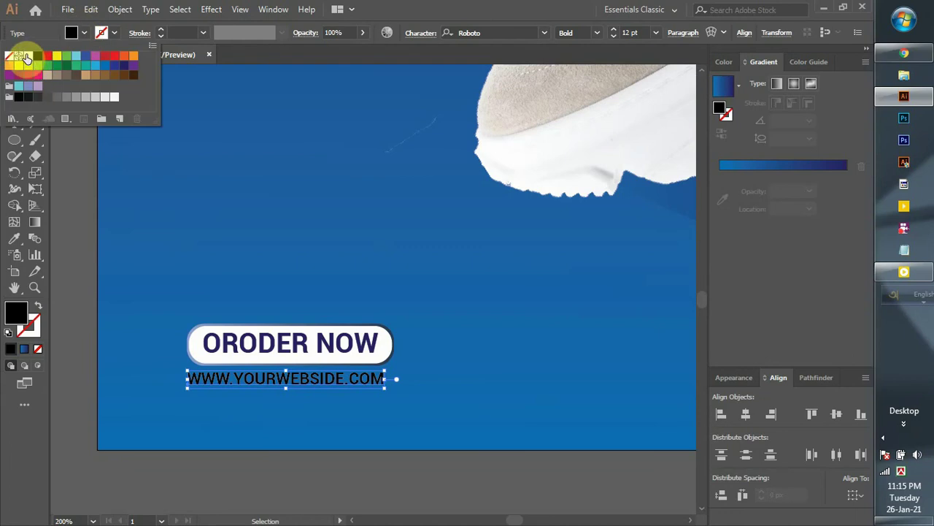
{"action": "left_click", "coordinate": [27, 57]}
{"action": "left_click", "coordinate": [271, 478]}
{"action": "left_click", "coordinate": [334, 427]}
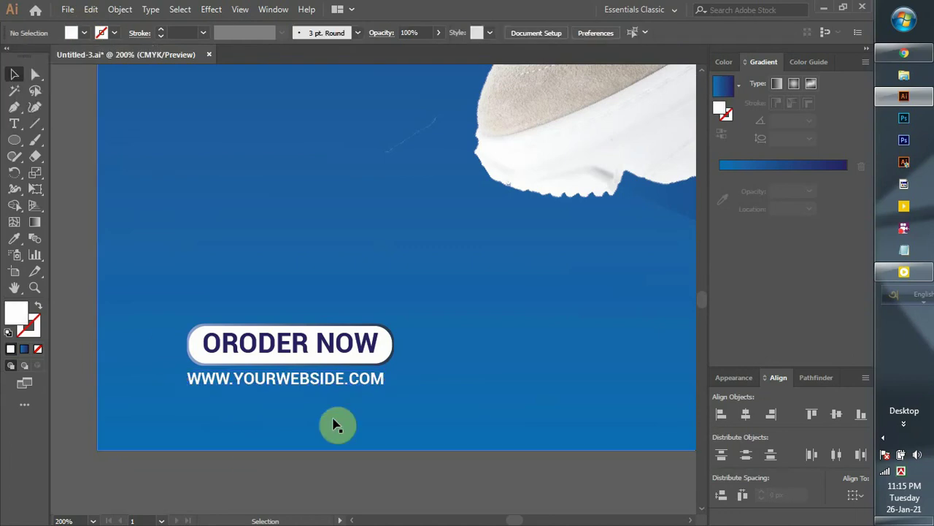
Draw a tiny white circle on the large gradient circle, between the 50% OFF badge and the shoe's tongue.
{"action": "key", "text": "ctrl+minus"}
{"action": "key", "text": "ctrl+minus"}
{"action": "left_click_drag", "start_coordinate": [485, 346], "coordinate": [225, 369]}
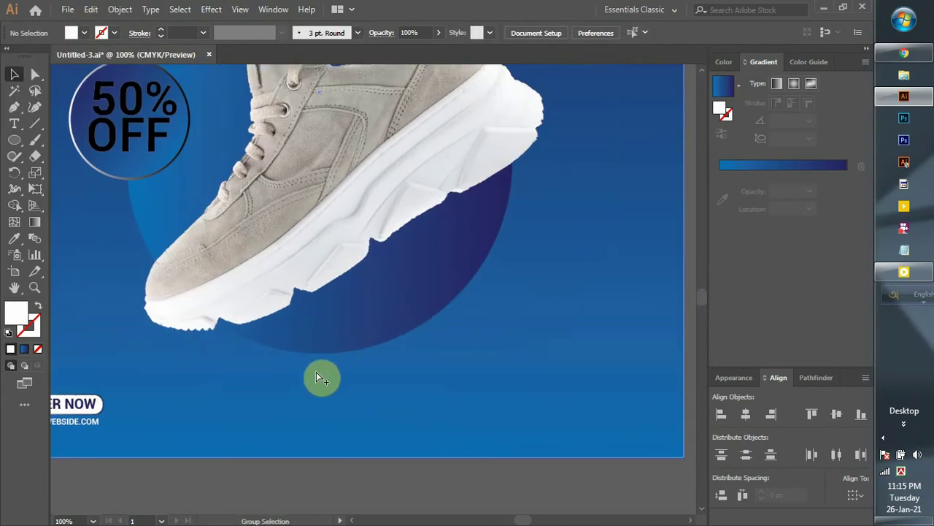
{"action": "key", "text": "ctrl+minus"}
{"action": "left_click_drag", "start_coordinate": [480, 347], "coordinate": [499, 424]}
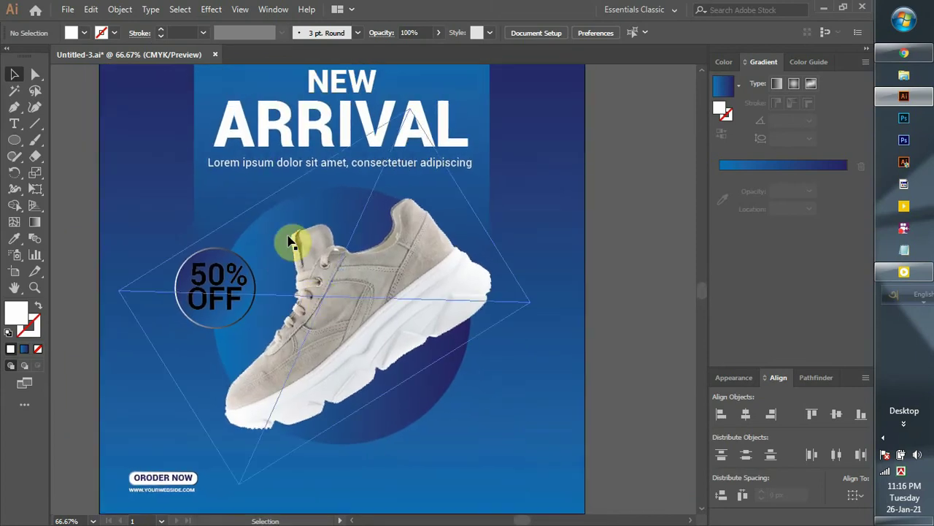
{"action": "scroll", "coordinate": [279, 254], "scroll_direction": "up", "scroll_amount": 2}
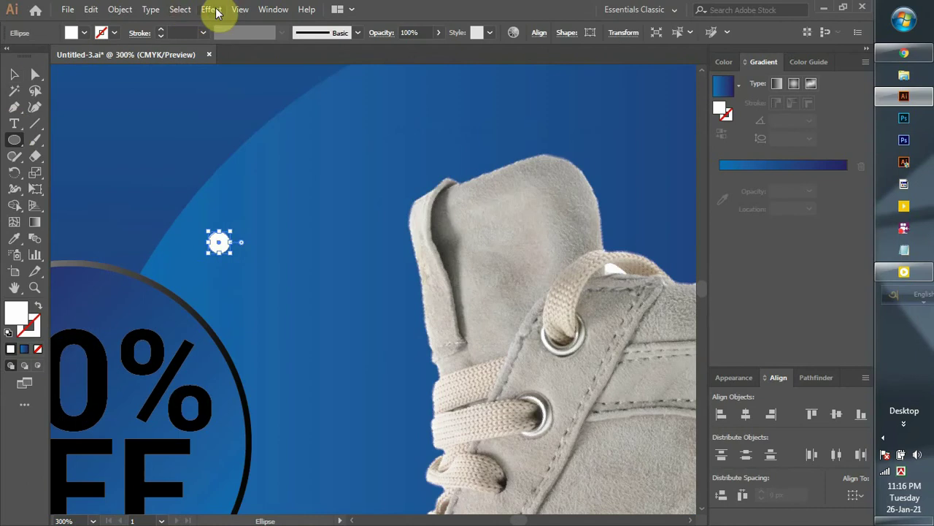
Apply a Feather effect with a 2 px radius to the tiny white circle.
{"action": "left_click", "coordinate": [213, 10]}
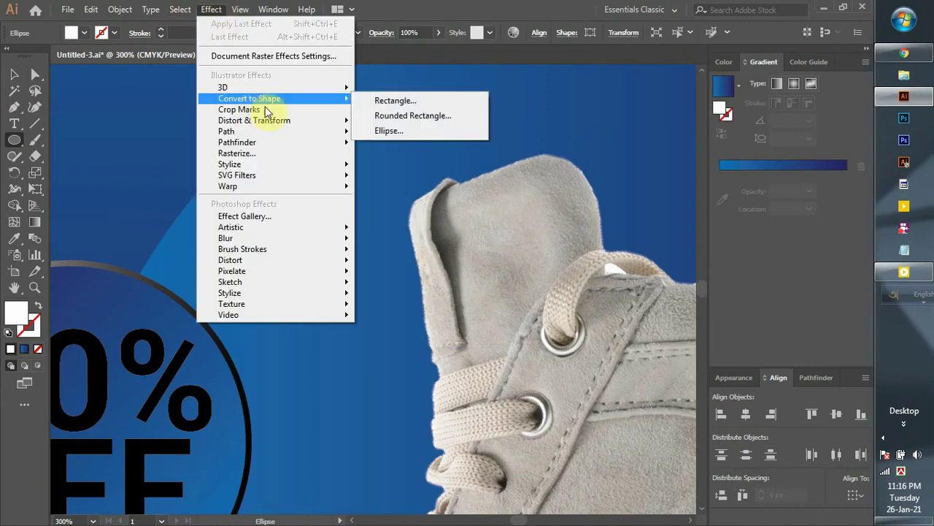
{"action": "mouse_move", "coordinate": [242, 168]}
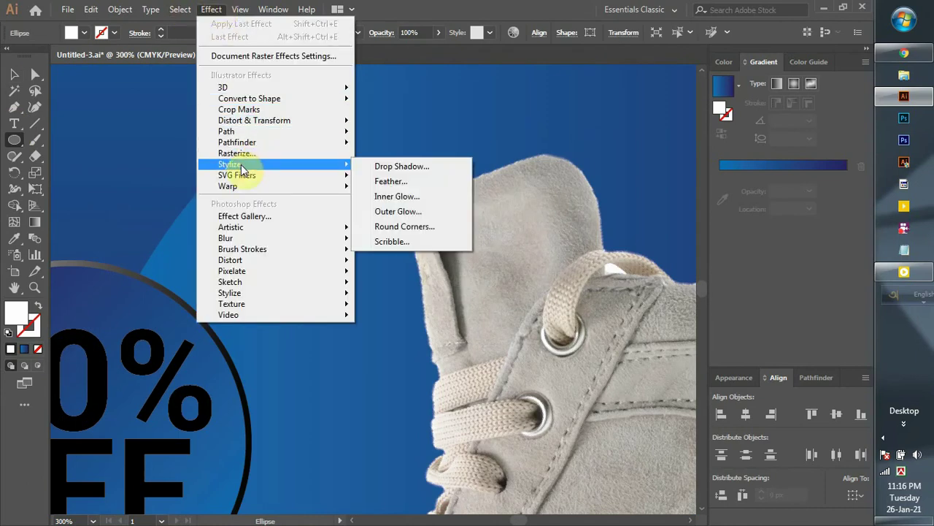
{"action": "left_click", "coordinate": [385, 182]}
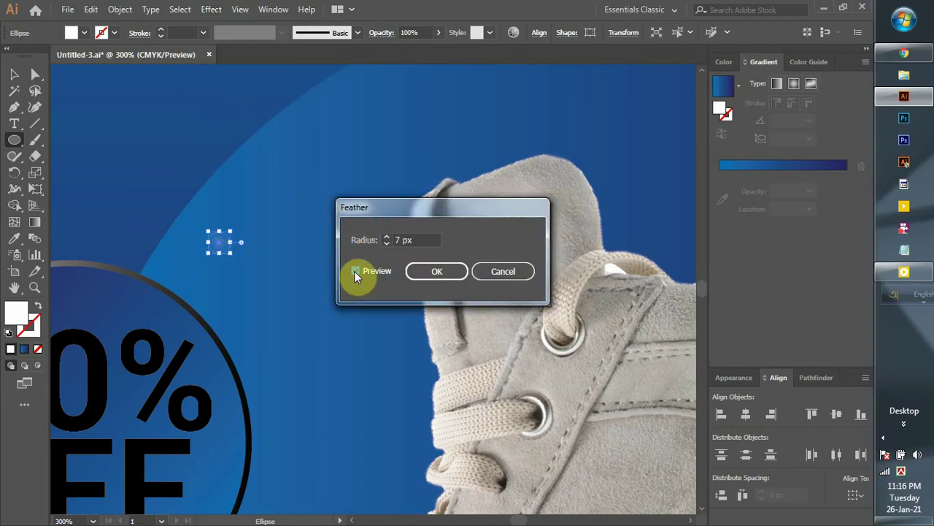
{"action": "left_click", "coordinate": [355, 271]}
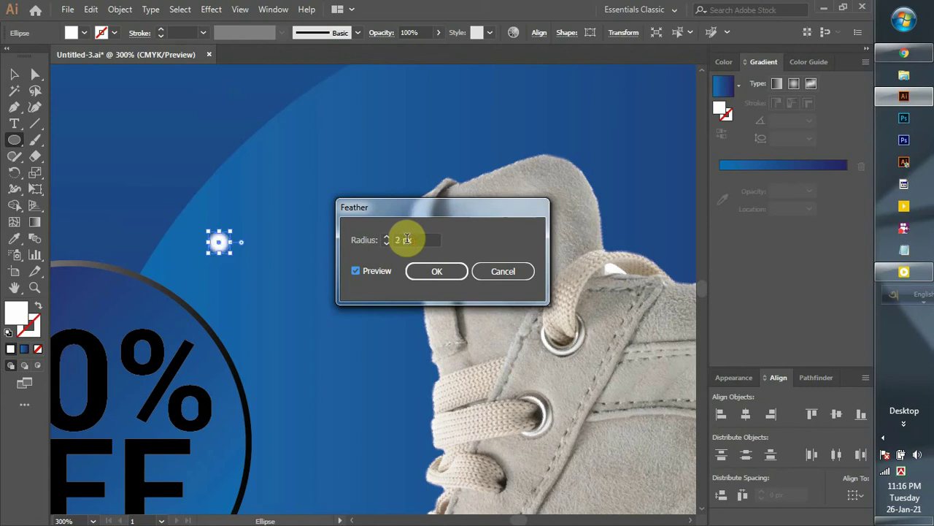
{"action": "left_click", "coordinate": [442, 272]}
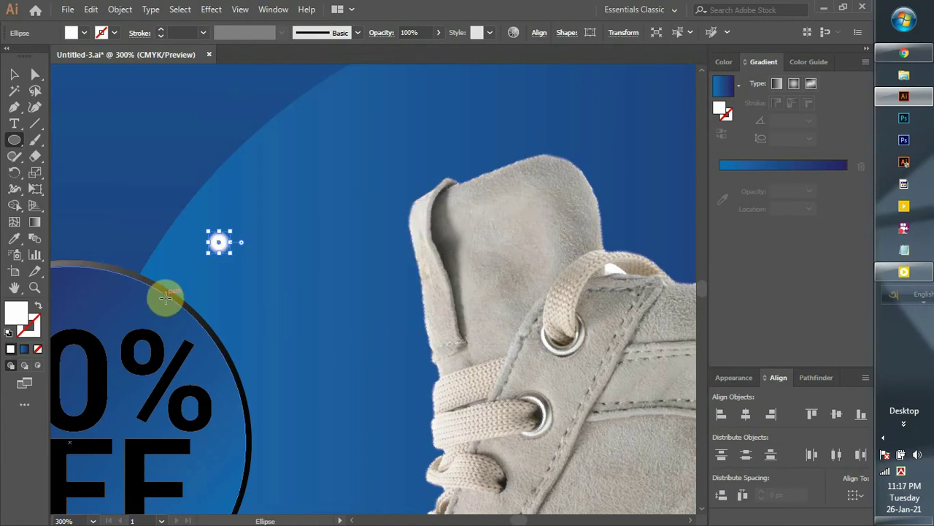
Duplicate the feathered white dot five times to form an evenly spaced diagonal row rising over the upper left of the large circle.
{"action": "left_click", "coordinate": [15, 73]}
{"action": "left_click", "coordinate": [303, 244]}
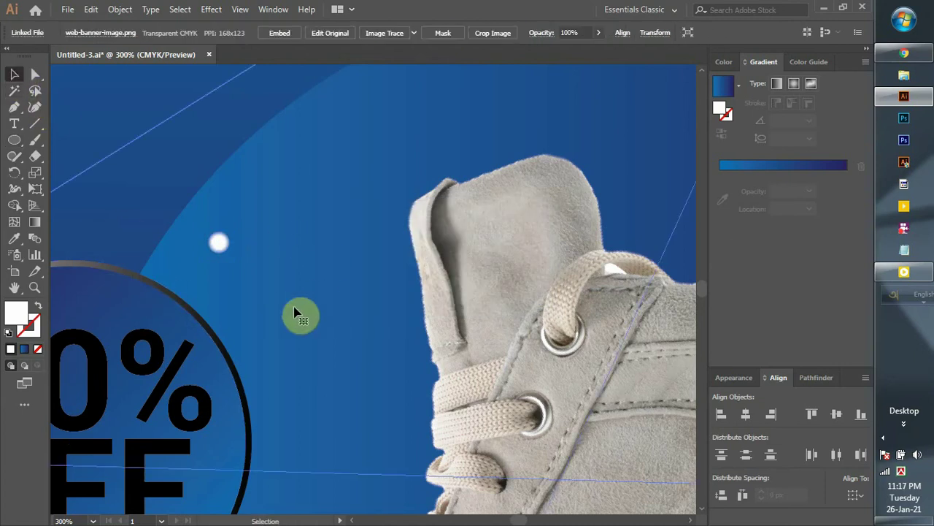
{"action": "left_click", "coordinate": [221, 244]}
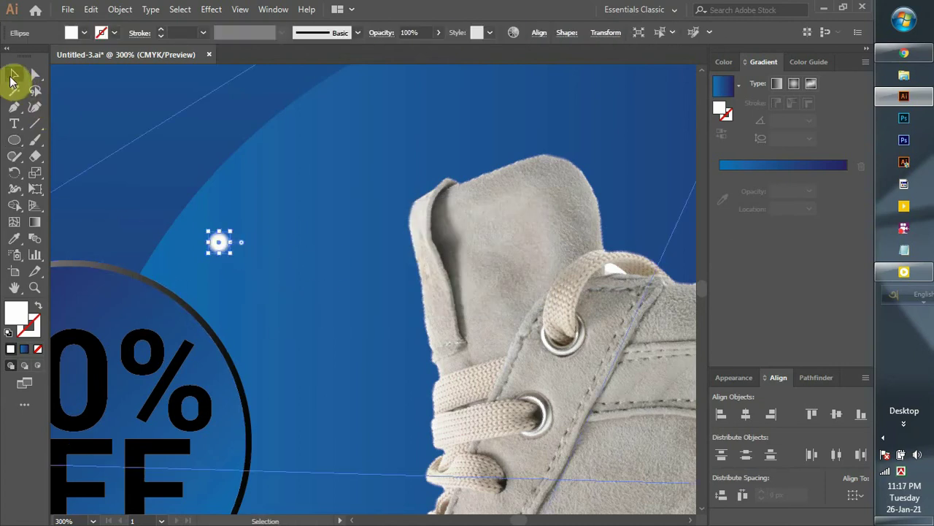
{"action": "left_click_drag", "start_coordinate": [221, 248], "coordinate": [253, 208]}
{"action": "scroll", "coordinate": [328, 192], "scroll_direction": "down", "scroll_amount": 2}
{"action": "left_click_drag", "start_coordinate": [420, 181], "coordinate": [333, 267]}
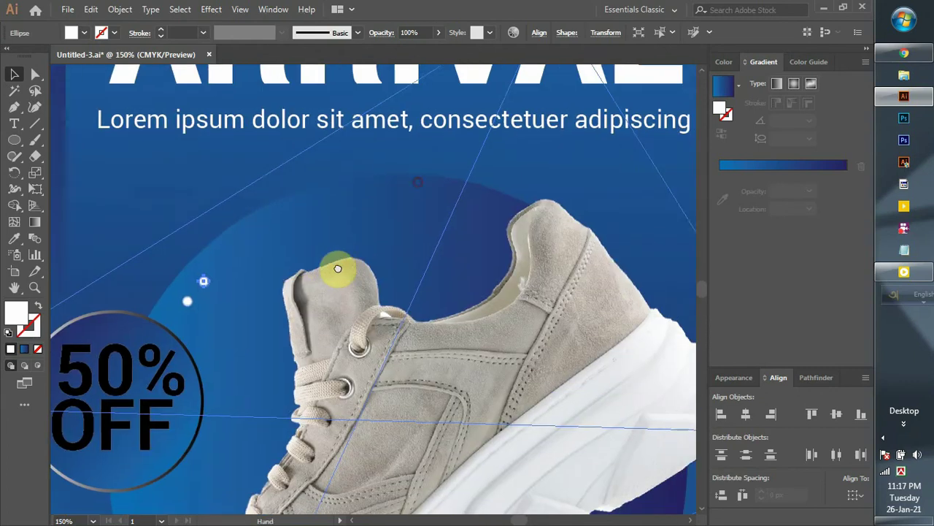
{"action": "left_click_drag", "start_coordinate": [210, 279], "coordinate": [245, 253]}
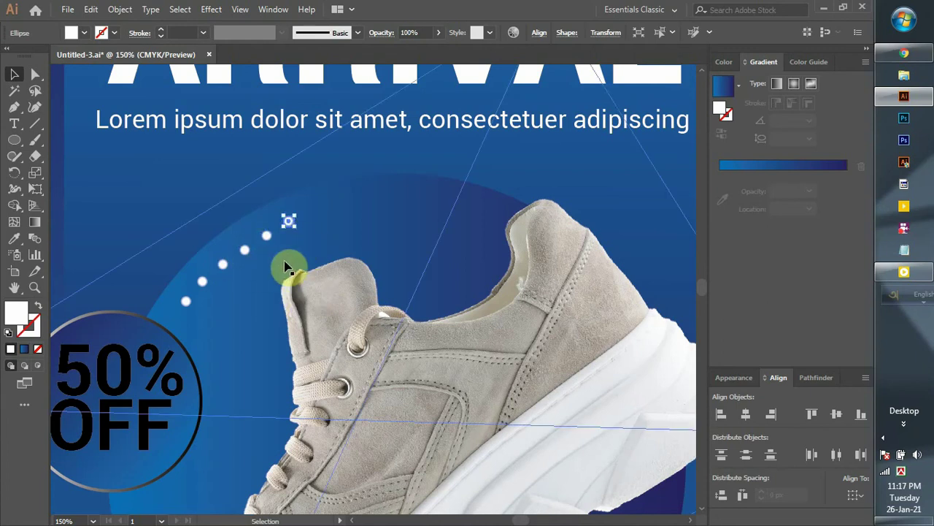
{"action": "scroll", "coordinate": [170, 268], "scroll_direction": "down", "scroll_amount": 2}
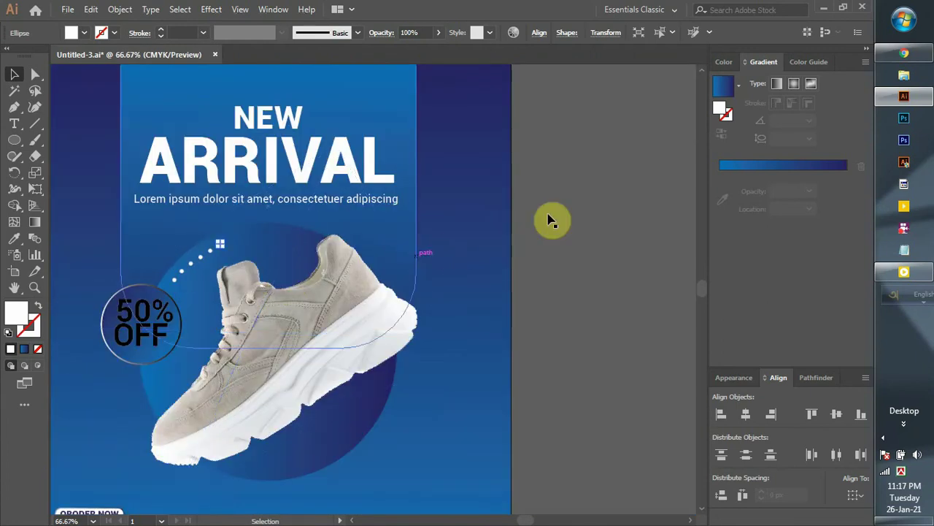
{"action": "left_click", "coordinate": [580, 234]}
{"action": "scroll", "coordinate": [184, 294], "scroll_direction": "up", "scroll_amount": 3}
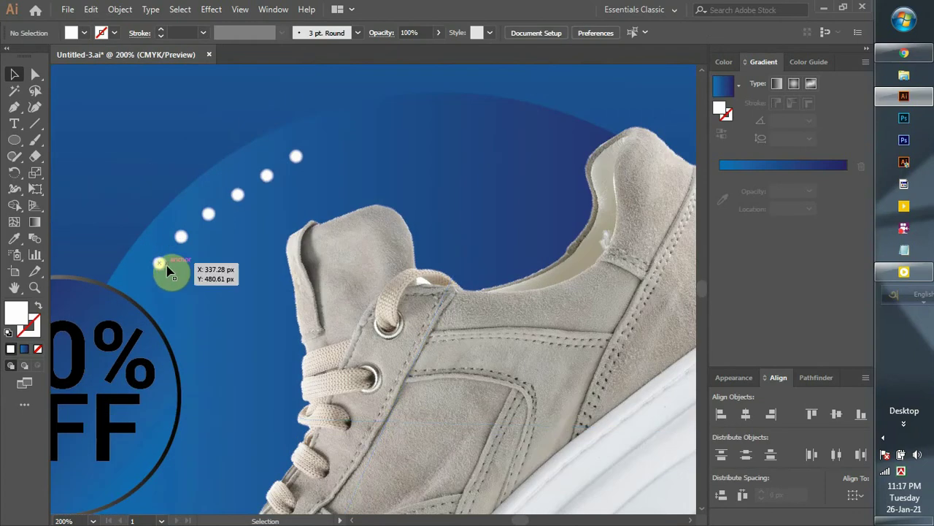
Group the six feathered white dots that form the diagonal row on the upper left of the large circle.
{"action": "left_click", "coordinate": [161, 265]}
{"action": "left_click", "coordinate": [181, 236], "text": "shift"}
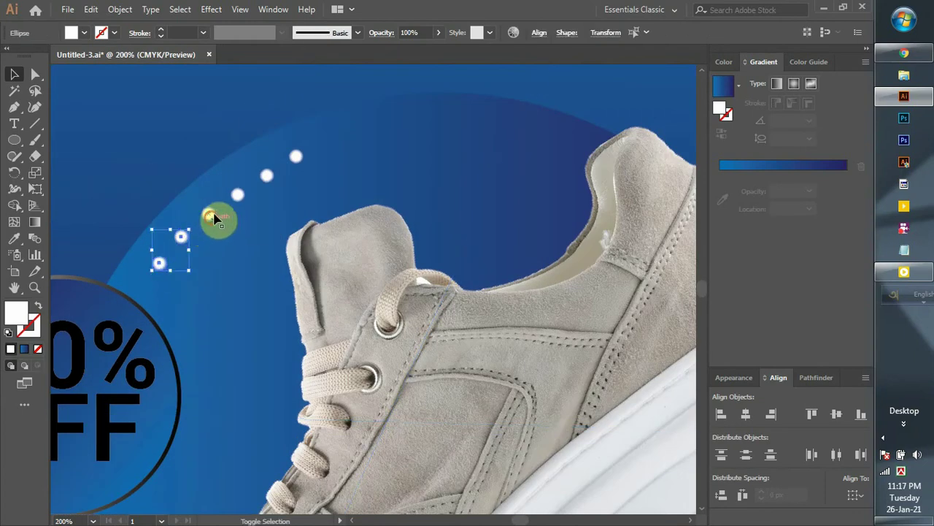
{"action": "left_click", "coordinate": [209, 213], "text": "shift"}
{"action": "left_click", "coordinate": [237, 194], "text": "shift"}
{"action": "left_click", "coordinate": [267, 175], "text": "shift"}
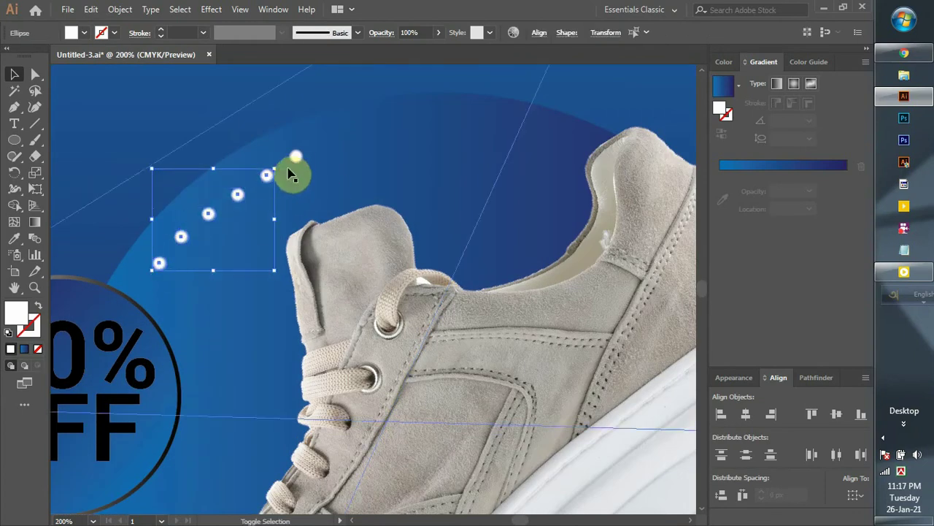
{"action": "left_click", "coordinate": [296, 157], "text": "shift"}
{"action": "key", "text": "ctrl+g"}
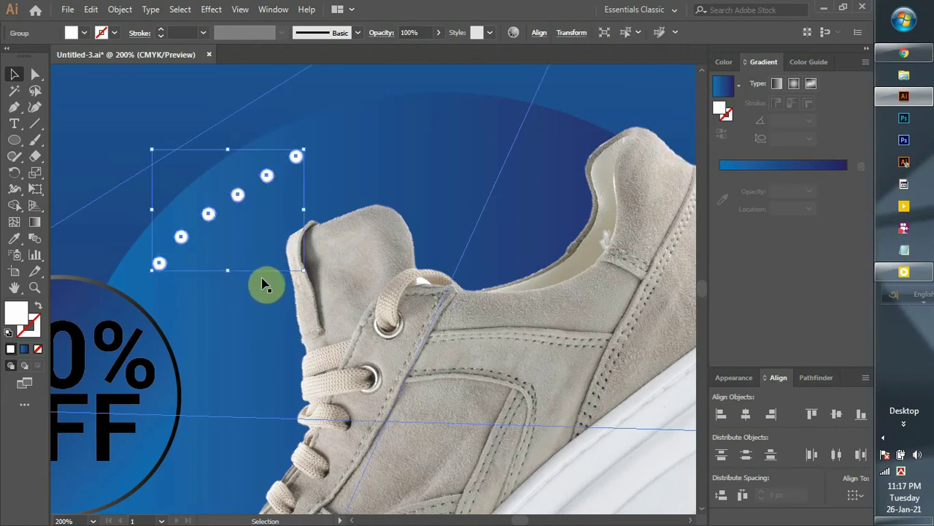
Duplicate the dot group onto the large circle's lower right, below the shoe's sole, and rotate the copy about 180°.
{"action": "scroll", "coordinate": [265, 242], "scroll_direction": "right", "scroll_amount": 1}
{"action": "scroll", "coordinate": [268, 251], "scroll_direction": "down", "scroll_amount": 2}
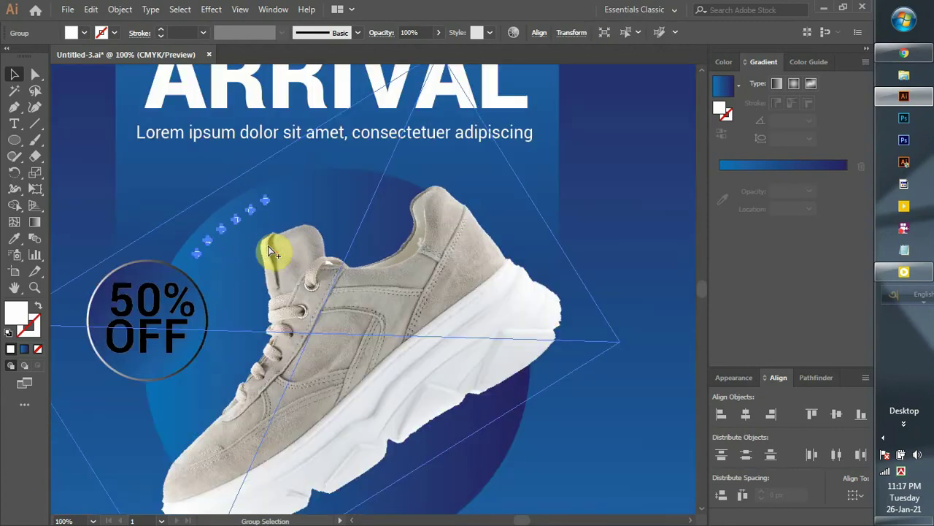
{"action": "left_click_drag", "start_coordinate": [238, 227], "coordinate": [411, 381]}
{"action": "scroll", "coordinate": [411, 381], "scroll_direction": "down", "scroll_amount": 1}
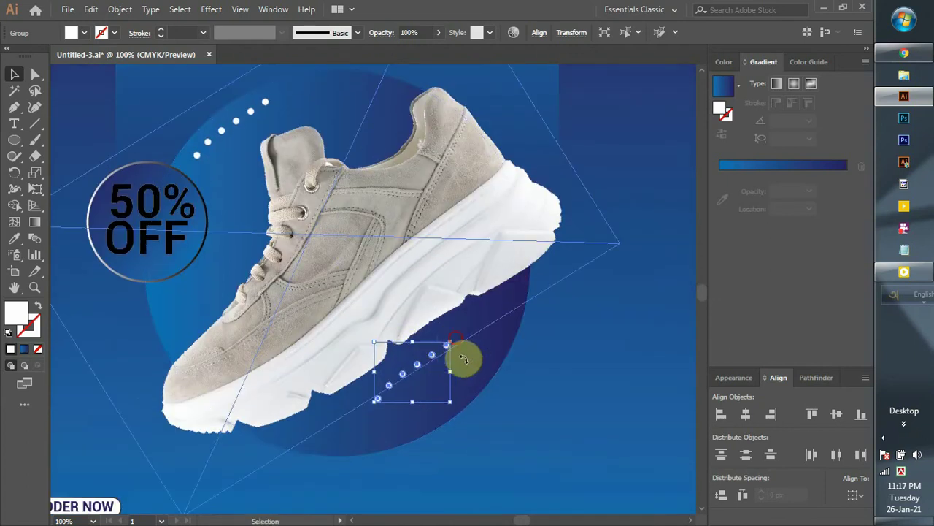
{"action": "left_click_drag", "start_coordinate": [464, 357], "coordinate": [313, 453]}
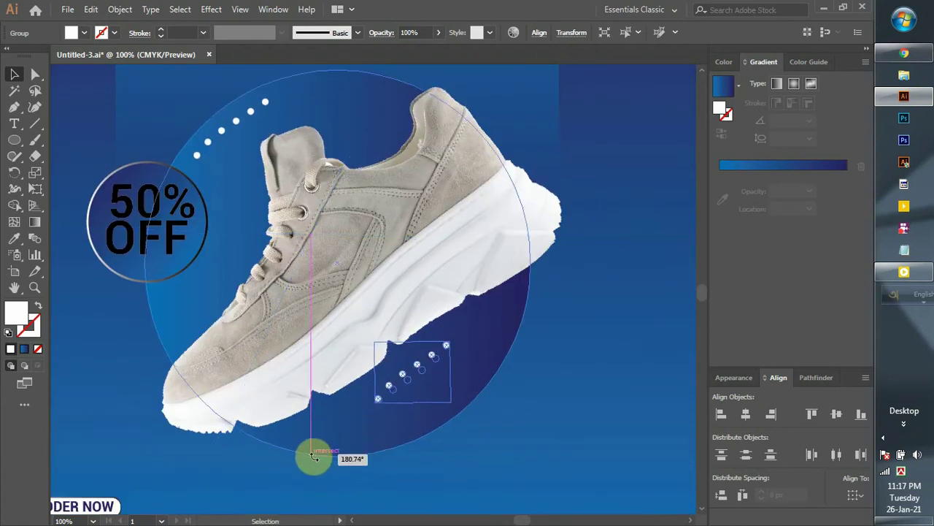
Move the rotated dot row closer to the large circle's lower-right edge.
{"action": "left_click_drag", "start_coordinate": [375, 402], "coordinate": [465, 425]}
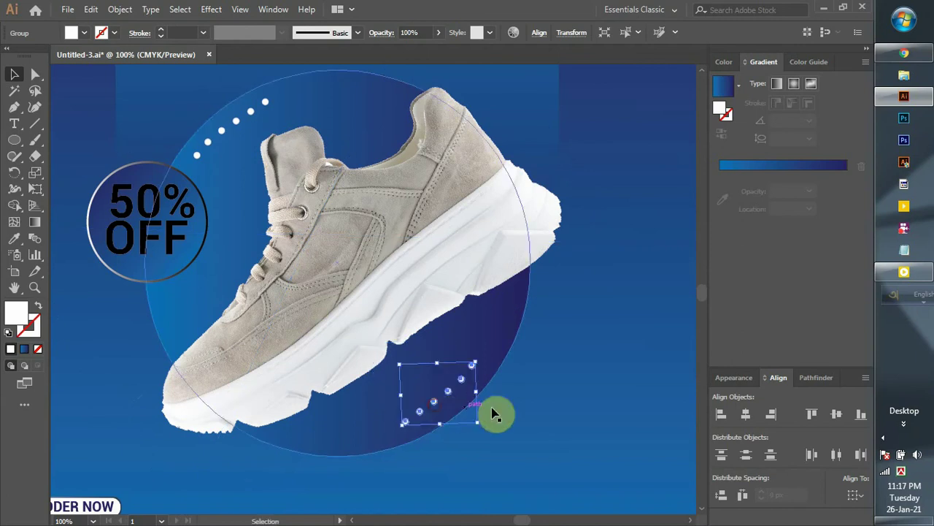
{"action": "left_click", "coordinate": [548, 409]}
{"action": "scroll", "coordinate": [419, 455], "scroll_direction": "down", "scroll_amount": 2}
{"action": "scroll", "coordinate": [419, 454], "scroll_direction": "up", "scroll_amount": 2}
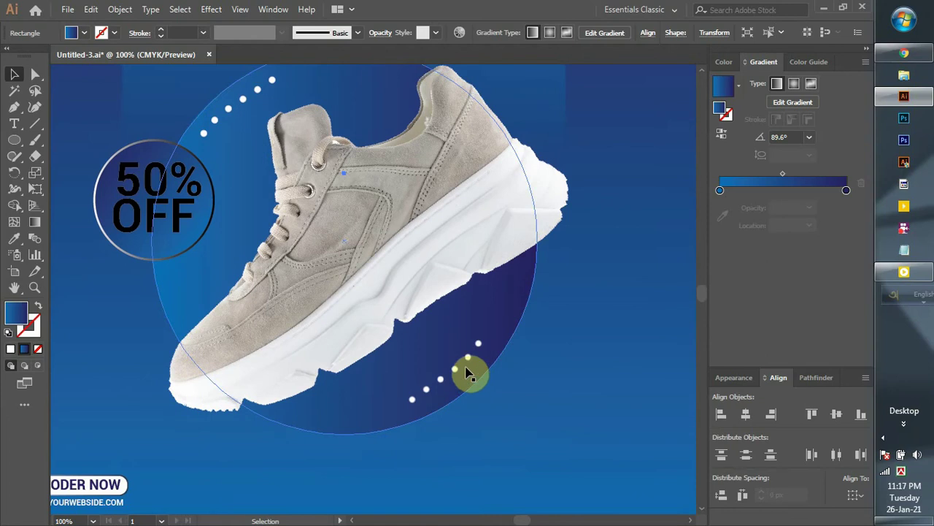
{"action": "left_click_drag", "start_coordinate": [465, 357], "coordinate": [473, 358]}
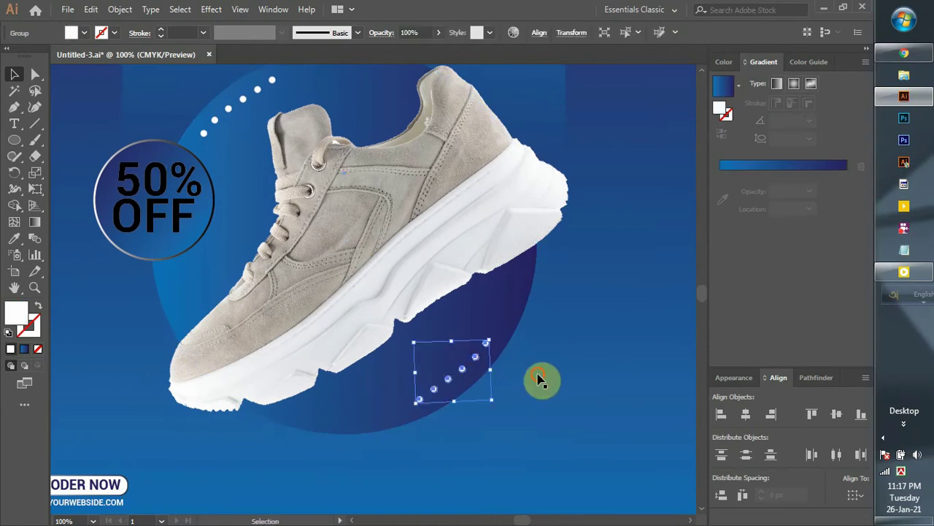
{"action": "left_click", "coordinate": [526, 404]}
Lock the blue gradient background rectangle of the post.
{"action": "scroll", "coordinate": [501, 376], "scroll_direction": "down", "scroll_amount": 1}
{"action": "scroll", "coordinate": [494, 374], "scroll_direction": "up", "scroll_amount": 1}
{"action": "scroll", "coordinate": [497, 374], "scroll_direction": "down", "scroll_amount": 1}
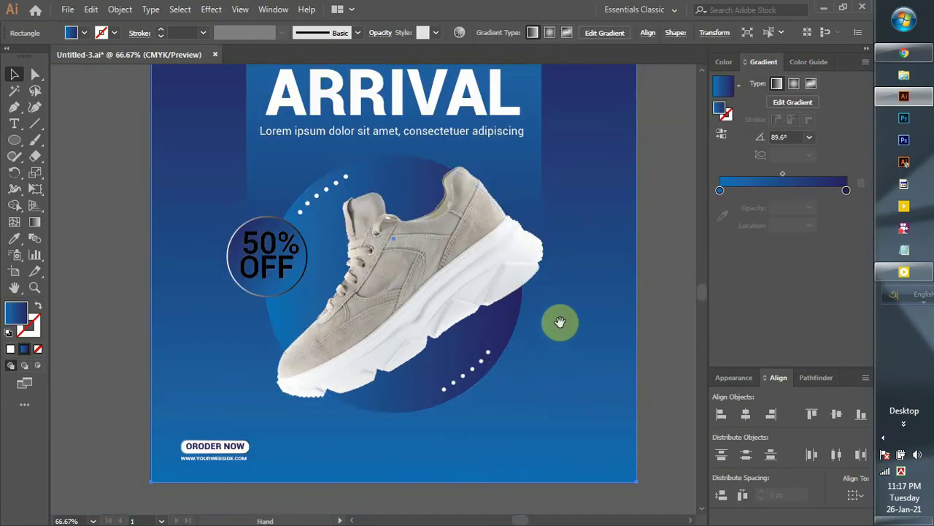
{"action": "left_click", "coordinate": [544, 330]}
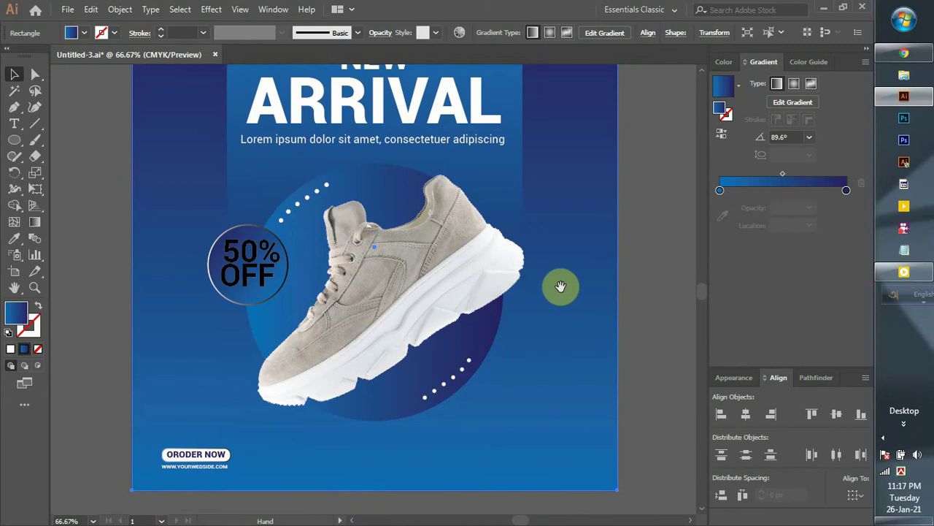
{"action": "scroll", "coordinate": [543, 313], "scroll_direction": "down", "scroll_amount": 1}
{"action": "left_click", "coordinate": [593, 299]}
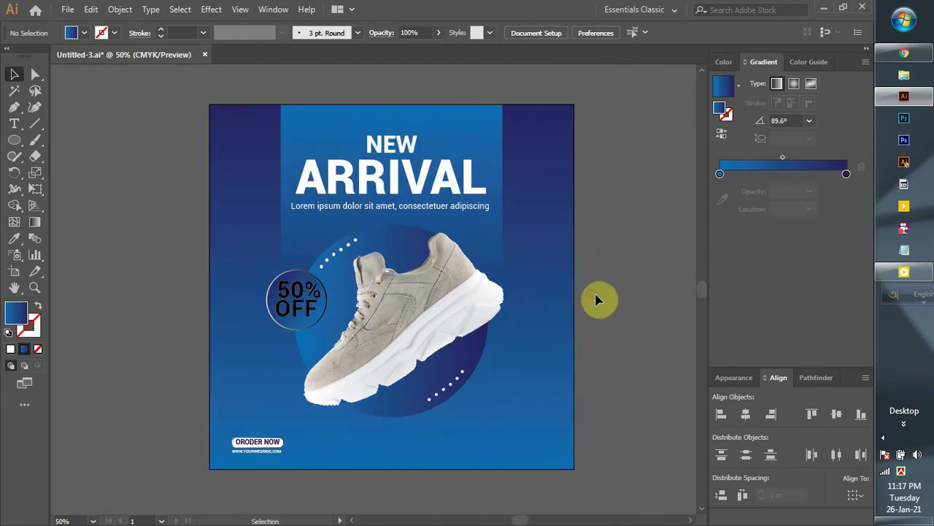
{"action": "left_click_drag", "start_coordinate": [219, 455], "coordinate": [265, 444]}
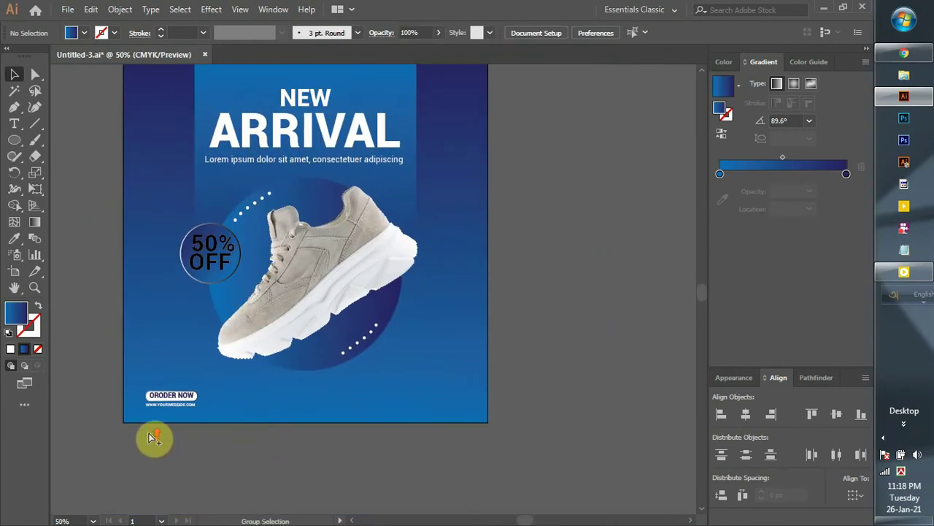
{"action": "scroll", "coordinate": [149, 436], "scroll_direction": "up", "scroll_amount": 3}
{"action": "left_click_drag", "start_coordinate": [148, 315], "coordinate": [181, 363]}
{"action": "key", "text": "ctrl+z"}
{"action": "key", "text": "ctrl+2"}
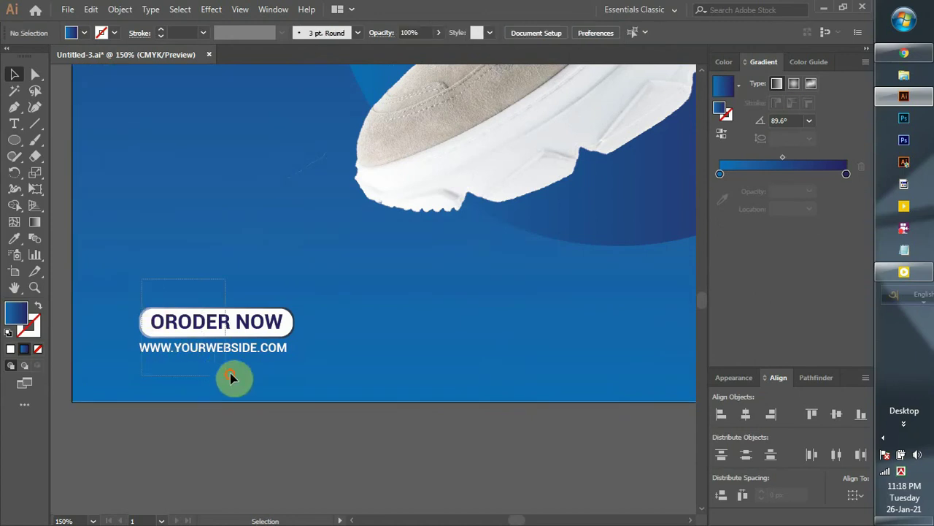
Select the order button with its label and the website text, and centre them horizontally on each other.
{"action": "left_click_drag", "start_coordinate": [233, 378], "coordinate": [265, 372]}
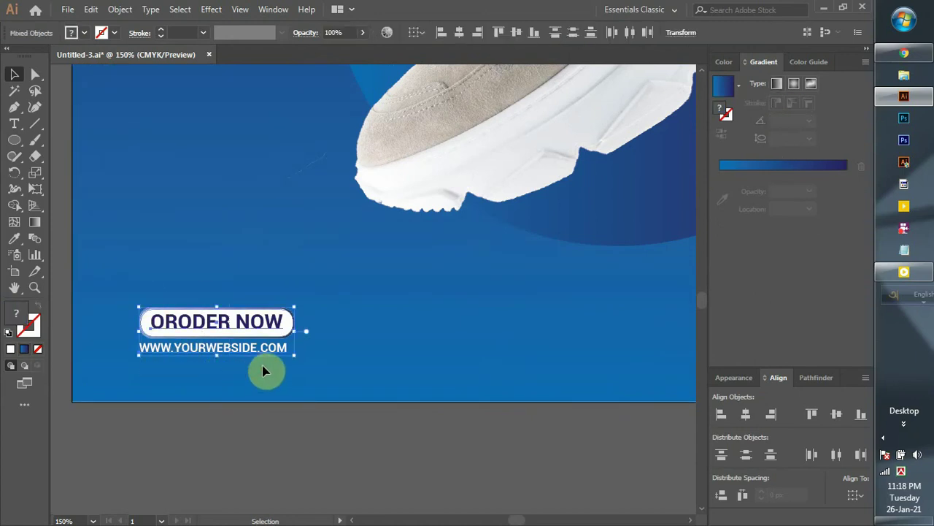
{"action": "left_click", "coordinate": [460, 33]}
{"action": "left_click", "coordinate": [272, 449]}
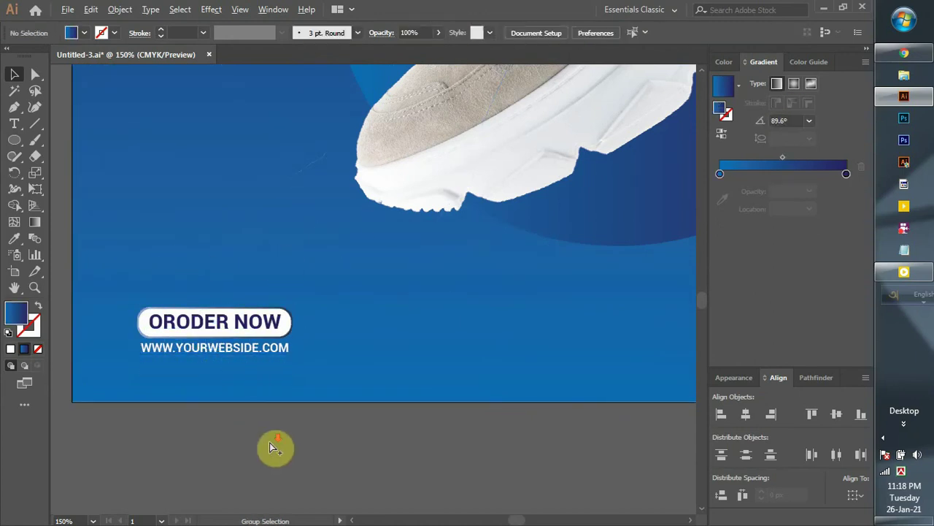
Draw a small square just outside the artboard's right edge and duplicate it once to its right, leaving a narrow gap.
{"action": "scroll", "coordinate": [270, 442], "scroll_direction": "down", "scroll_amount": 2}
{"action": "scroll", "coordinate": [492, 388], "scroll_direction": "right", "scroll_amount": 3}
{"action": "scroll", "coordinate": [340, 390], "scroll_direction": "down", "scroll_amount": 2}
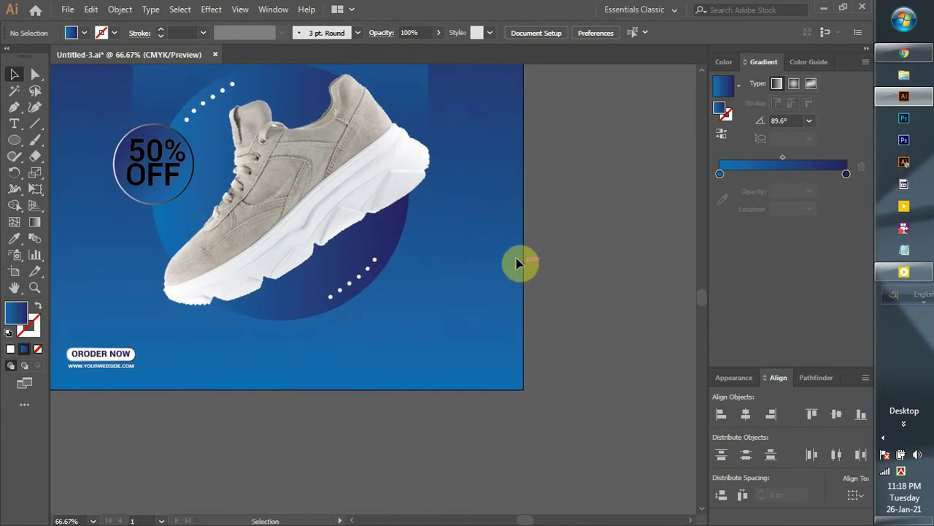
{"action": "left_click_drag", "start_coordinate": [502, 217], "coordinate": [512, 254]}
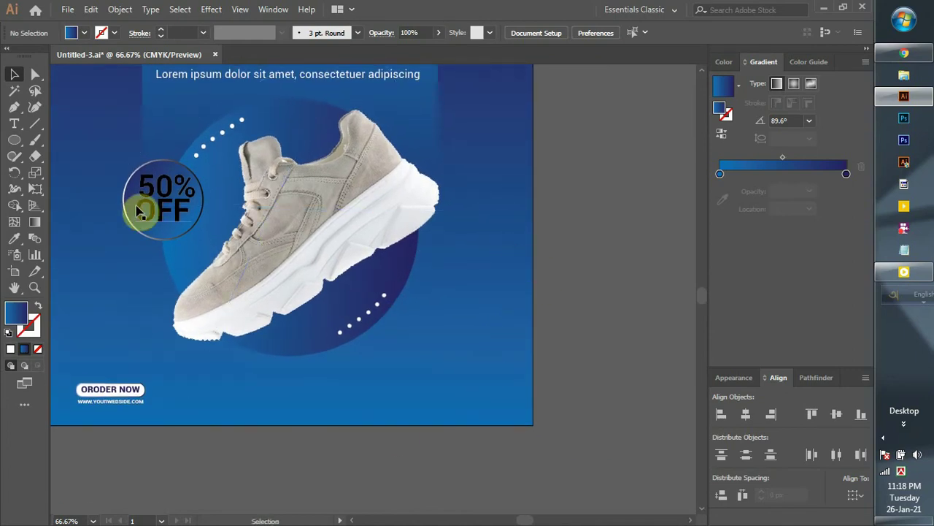
{"action": "left_click_drag", "start_coordinate": [14, 139], "coordinate": [45, 140]}
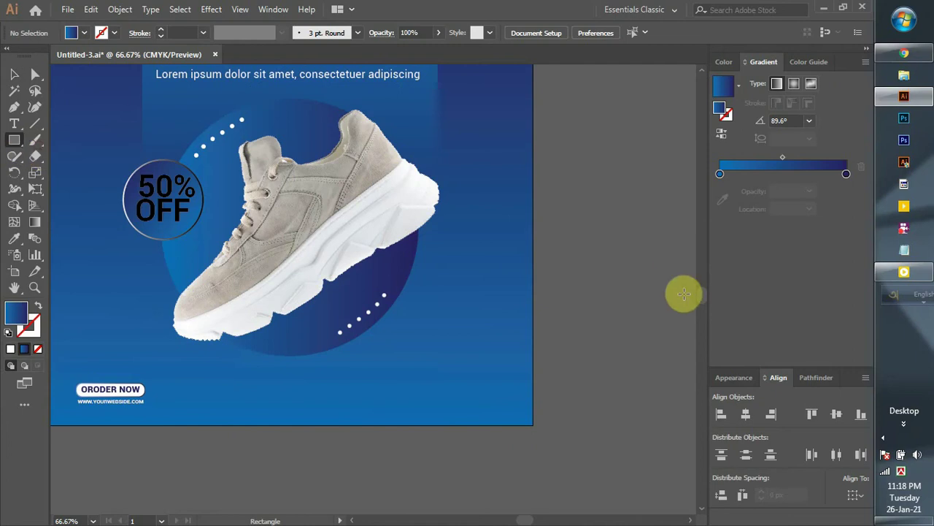
{"action": "left_click_drag", "start_coordinate": [578, 219], "coordinate": [619, 240]}
{"action": "left_click", "coordinate": [13, 75]}
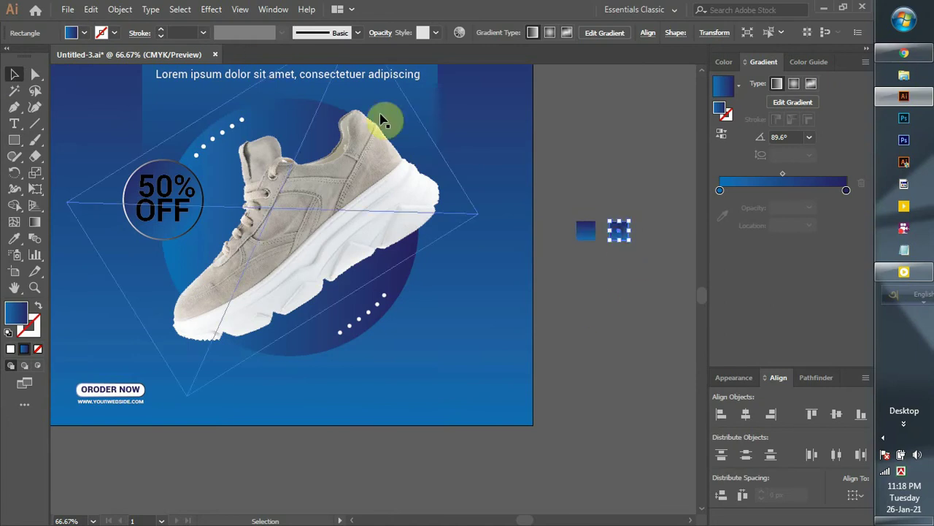
Fill both small squares beside the artboard with white.
{"action": "left_click", "coordinate": [79, 35]}
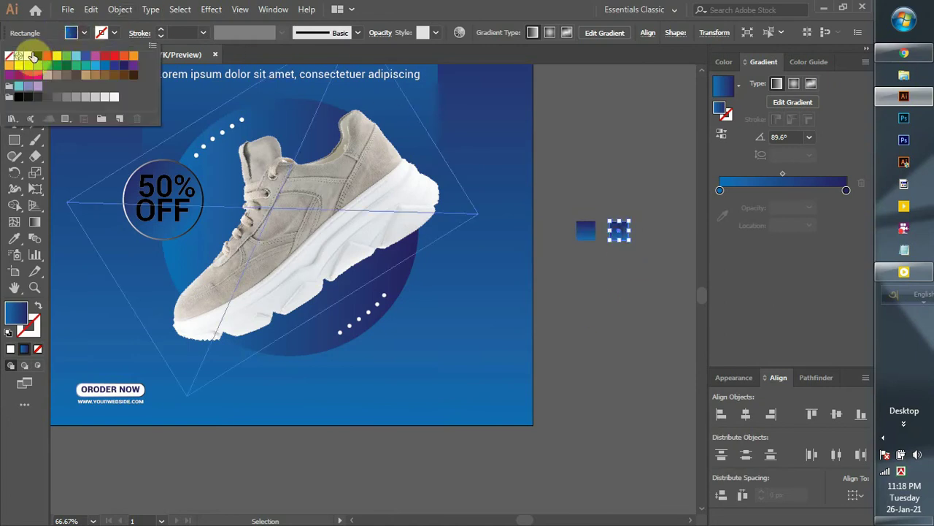
{"action": "left_click", "coordinate": [114, 96]}
{"action": "left_click", "coordinate": [586, 230]}
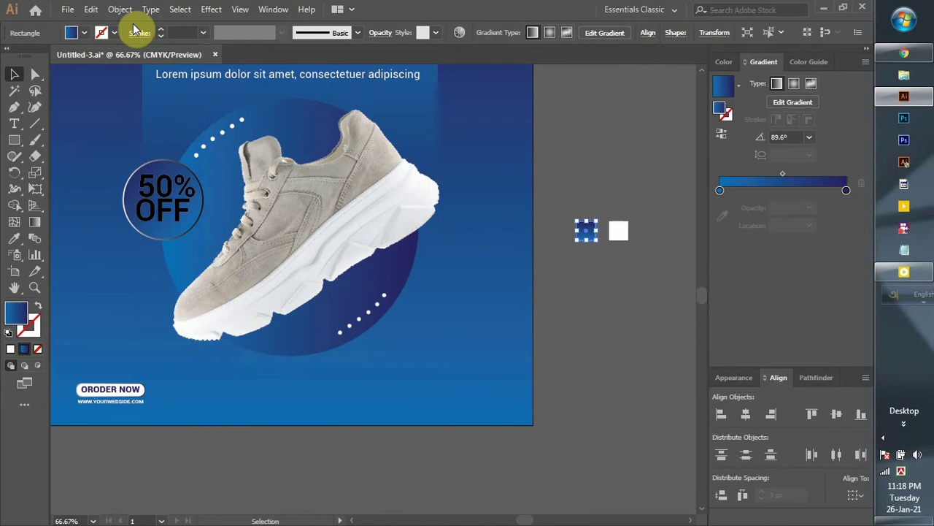
{"action": "left_click", "coordinate": [79, 33]}
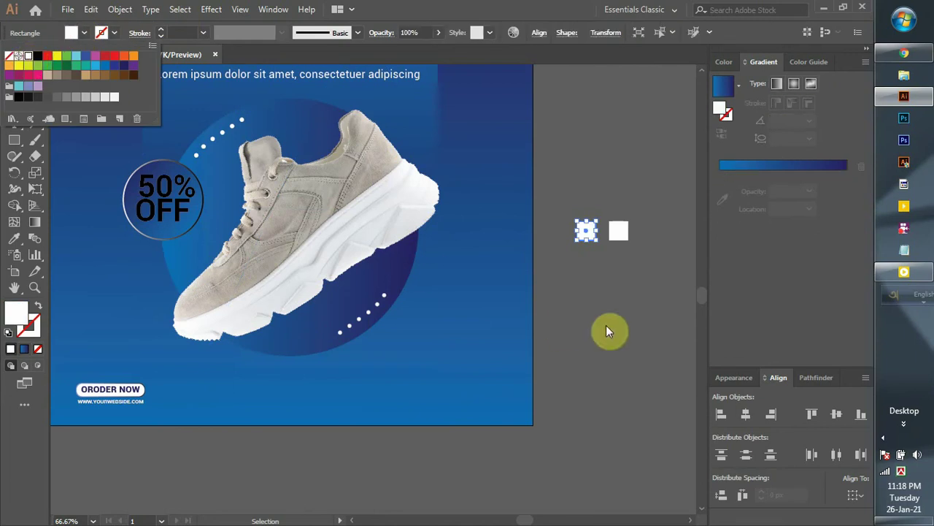
Duplicate the pair of white squares downward to form an evenly spaced grid of two columns and four rows.
{"action": "left_click", "coordinate": [601, 277]}
{"action": "left_click_drag", "start_coordinate": [567, 213], "coordinate": [576, 241]}
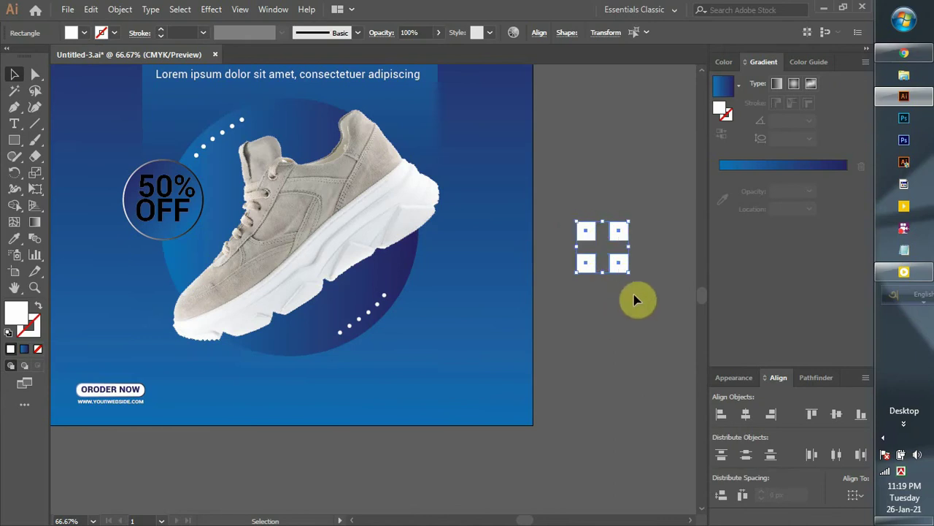
{"action": "left_click_drag", "start_coordinate": [623, 268], "coordinate": [638, 330]}
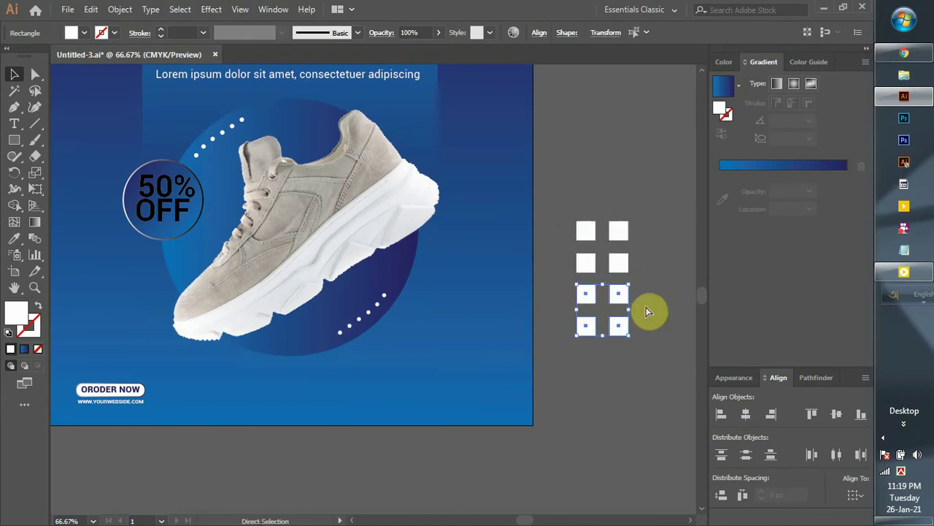
Group the eight white squares, place the group in the post's lower-right area and scale it down.
{"action": "left_click_drag", "start_coordinate": [572, 213], "coordinate": [475, 368]}
{"action": "key", "text": "ctrl+g"}
{"action": "left_click", "coordinate": [581, 349]}
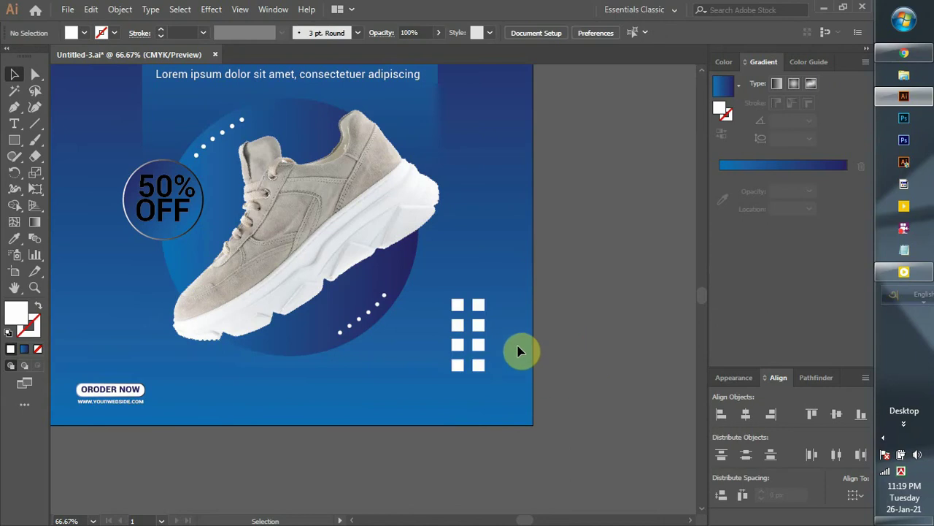
{"action": "scroll", "coordinate": [518, 351], "scroll_direction": "down", "scroll_amount": 1}
{"action": "left_click_drag", "start_coordinate": [578, 267], "coordinate": [657, 328]}
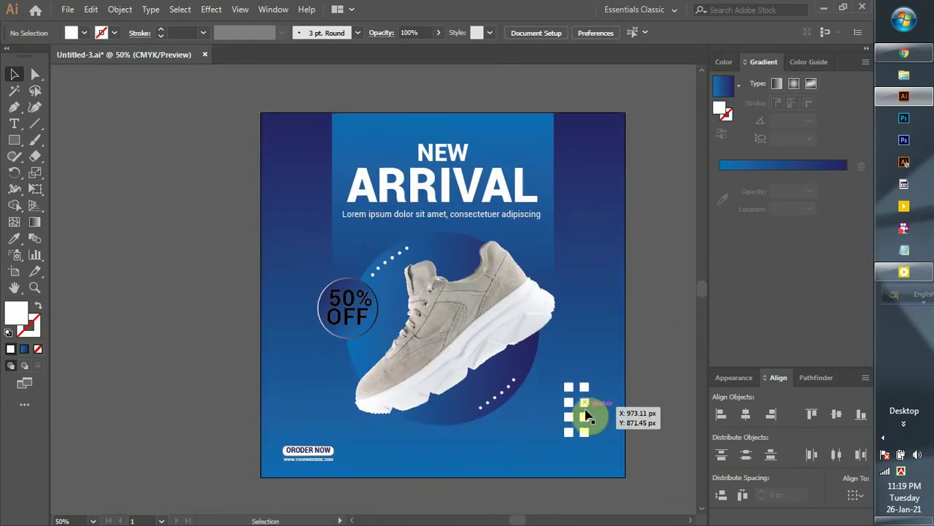
{"action": "left_click", "coordinate": [589, 433]}
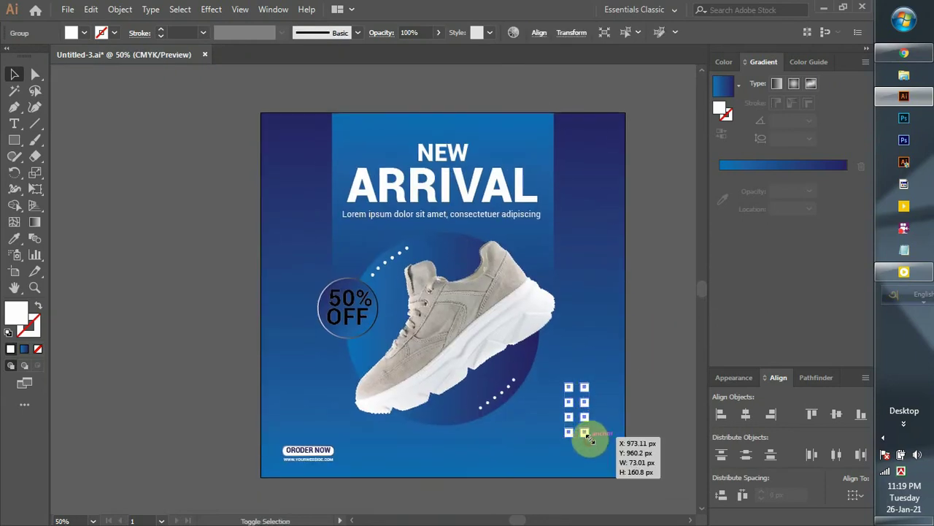
{"action": "left_click", "coordinate": [642, 396]}
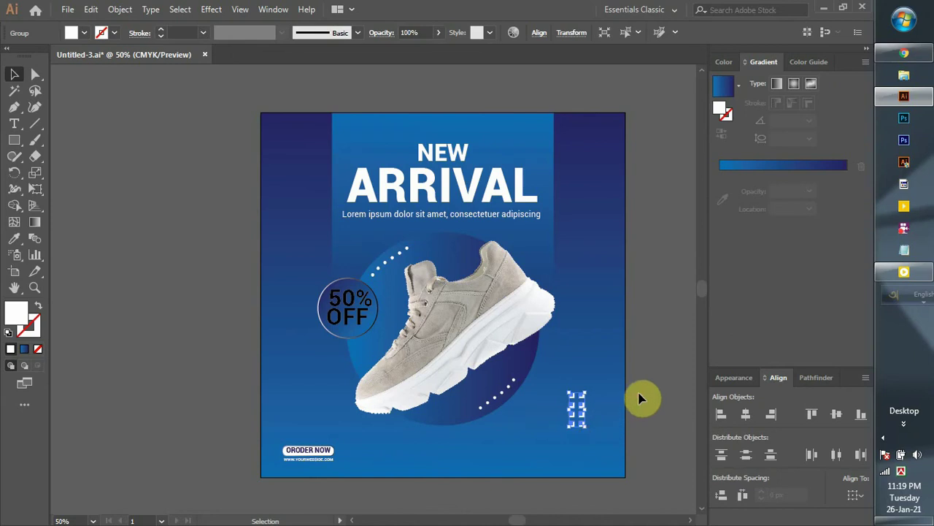
Duplicate the white square group into the post's upper-left area, beside the NEW ARRIVAL heading.
{"action": "left_click", "coordinate": [585, 424]}
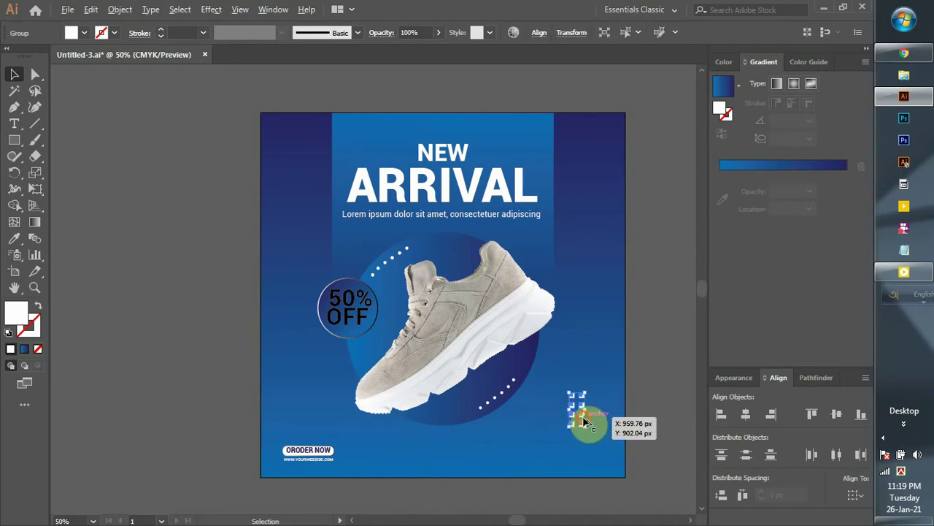
{"action": "left_click_drag", "start_coordinate": [583, 421], "coordinate": [306, 184]}
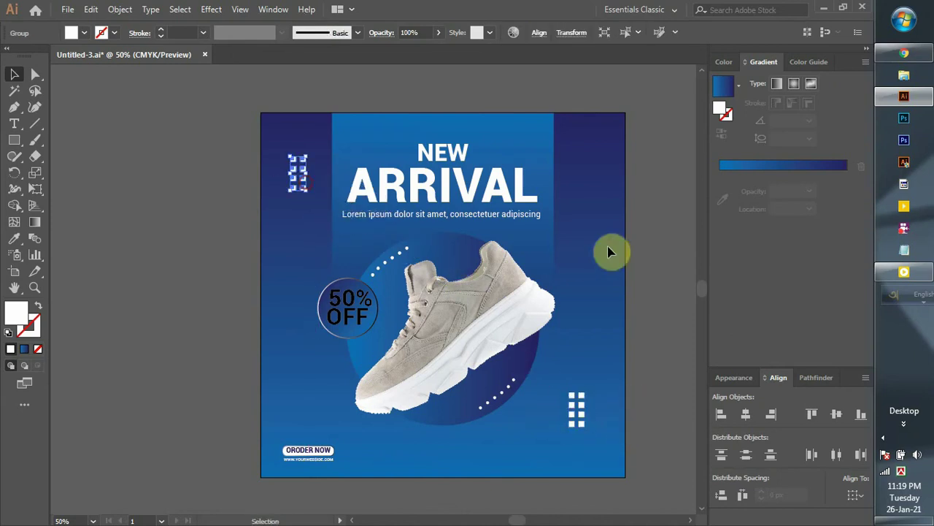
{"action": "left_click", "coordinate": [645, 252]}
{"action": "left_click_drag", "start_coordinate": [645, 252], "coordinate": [622, 245]}
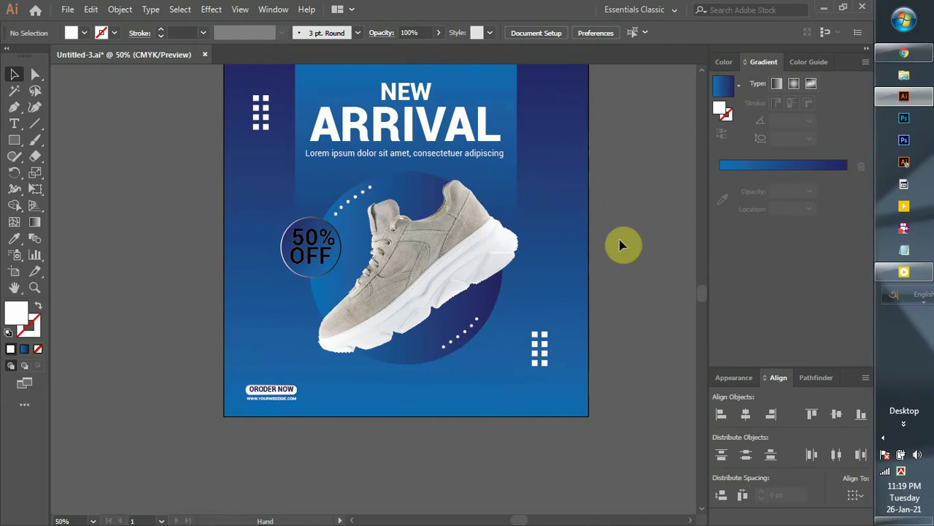
{"action": "left_click", "coordinate": [355, 302]}
{"action": "left_click", "coordinate": [603, 366]}
{"action": "left_click_drag", "start_coordinate": [621, 259], "coordinate": [631, 278]}
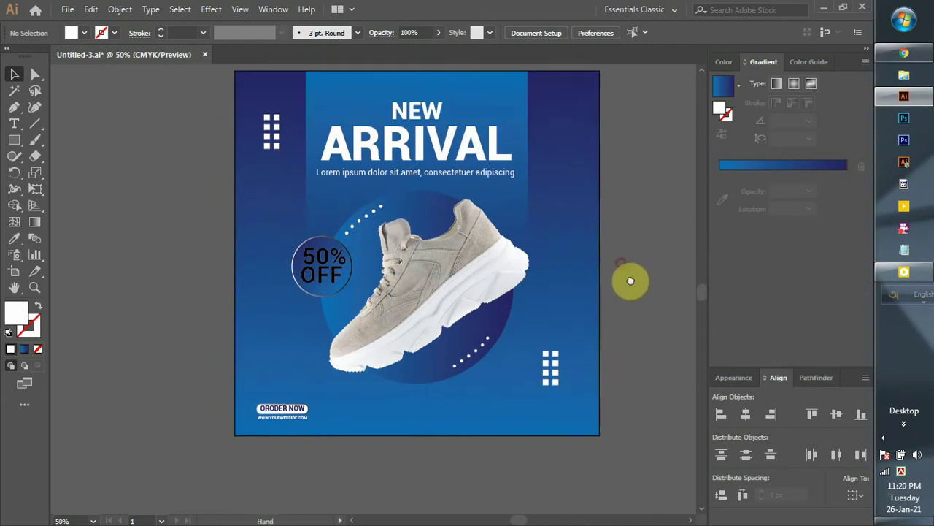
Draw a larger white square outside the artboard's left edge and duplicate it slightly down and to the right.
{"action": "left_click", "coordinate": [15, 139]}
{"action": "left_click_drag", "start_coordinate": [108, 158], "coordinate": [151, 198]}
{"action": "key", "text": "ctrl+equal"}
{"action": "key", "text": "ctrl+equal"}
{"action": "key", "text": "ctrl+equal"}
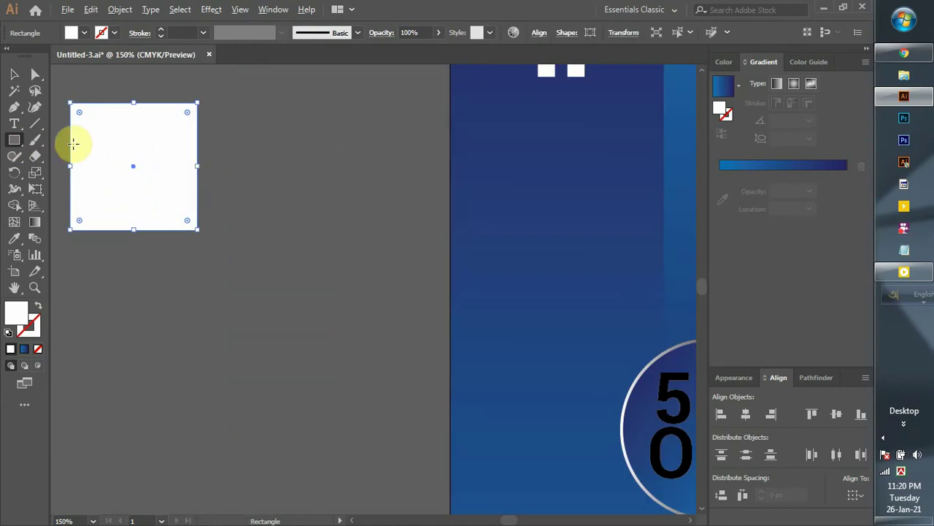
{"action": "left_click", "coordinate": [14, 74]}
{"action": "left_click_drag", "start_coordinate": [113, 152], "coordinate": [122, 163]}
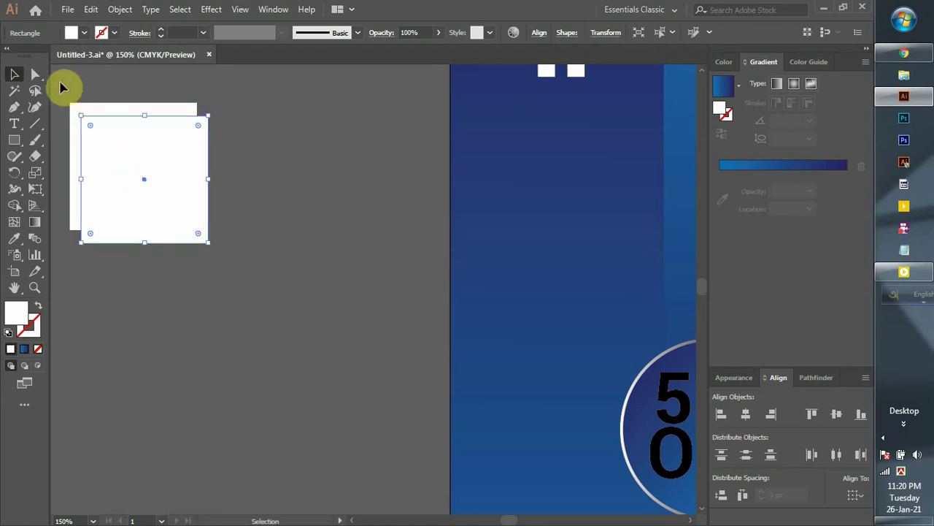
Cut the two overlapping white squares down to a single L-shaped corner with the Shape Builder.
{"action": "left_click", "coordinate": [125, 175]}
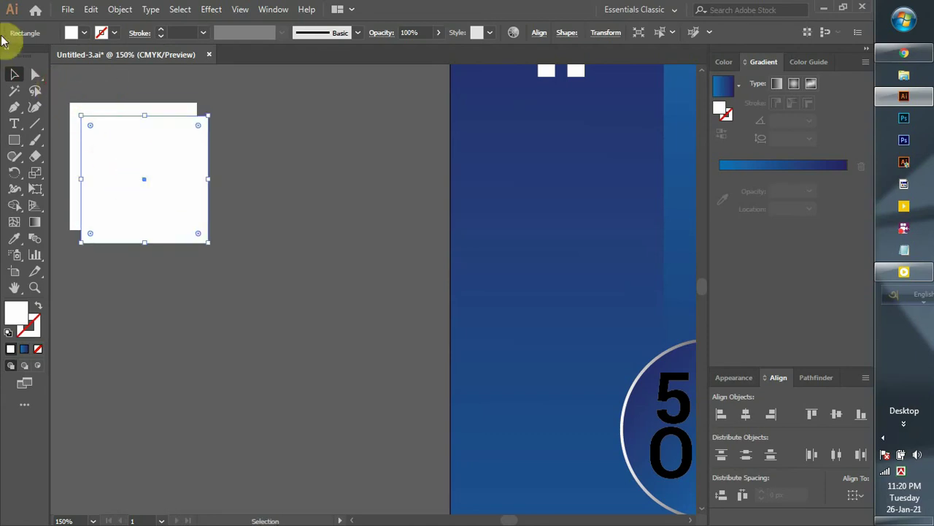
{"action": "left_click", "coordinate": [83, 91]}
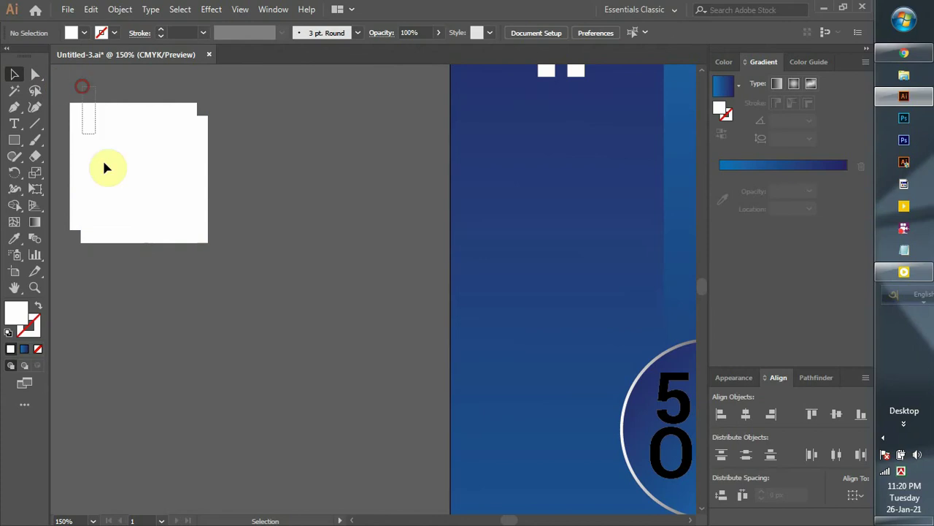
{"action": "left_click_drag", "start_coordinate": [104, 168], "coordinate": [212, 255]}
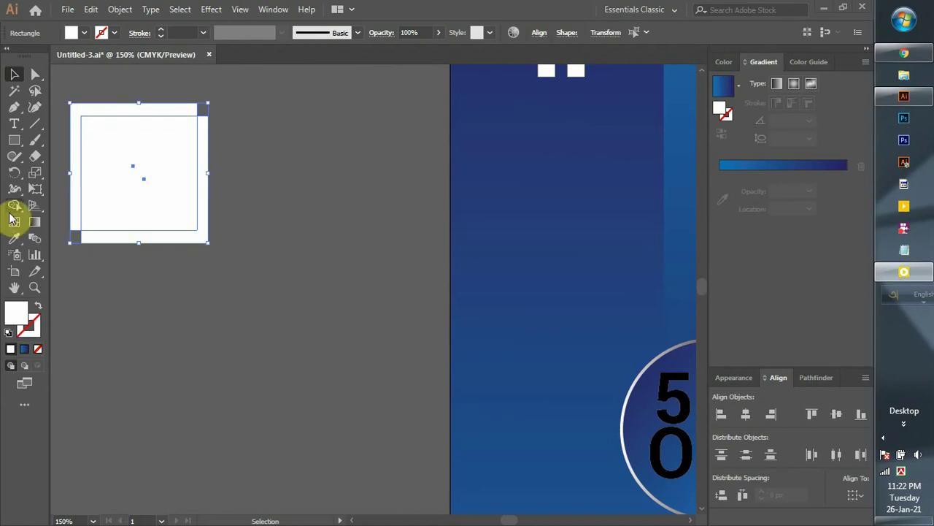
{"action": "left_click", "coordinate": [14, 206]}
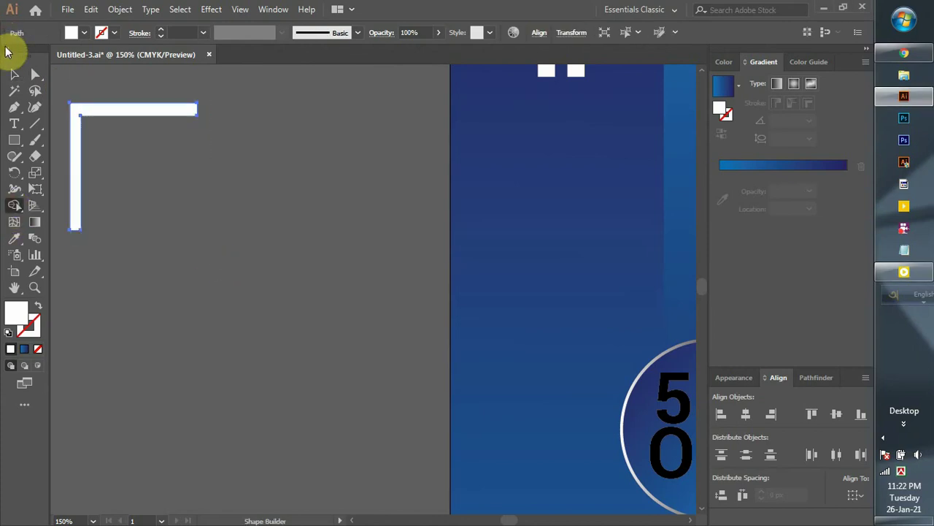
Duplicate the white L shape diagonally to make four nested copies and group them.
{"action": "left_click", "coordinate": [15, 73]}
{"action": "left_click_drag", "start_coordinate": [91, 127], "coordinate": [129, 175]}
{"action": "left_click_drag", "start_coordinate": [80, 94], "coordinate": [165, 212]}
{"action": "scroll", "coordinate": [205, 200], "scroll_direction": "down", "scroll_amount": 2}
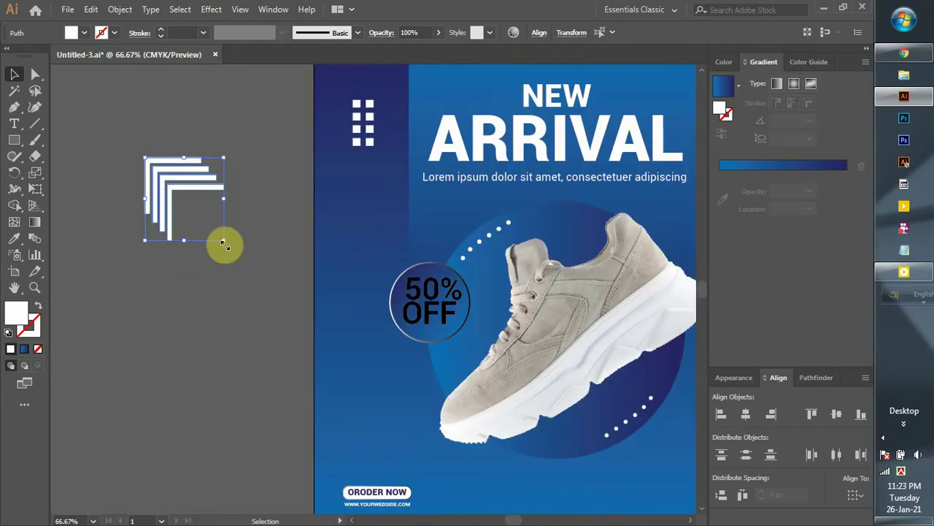
{"action": "key", "text": "ctrl+g"}
Rotate the L-shape group so its corners point upward and move it onto the artboard's left side.
{"action": "scroll", "coordinate": [187, 230], "scroll_direction": "up", "scroll_amount": 1}
{"action": "scroll", "coordinate": [179, 230], "scroll_direction": "right", "scroll_amount": 2}
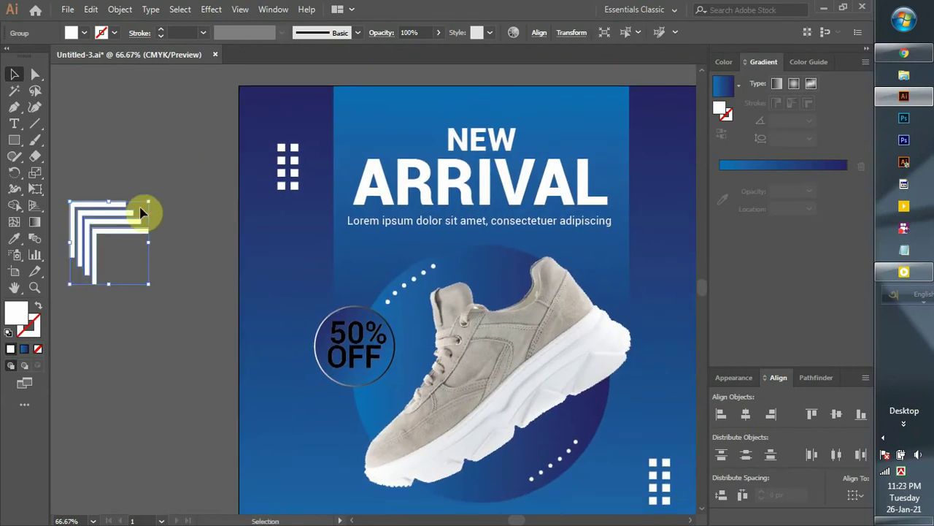
{"action": "left_click_drag", "start_coordinate": [152, 195], "coordinate": [180, 253]}
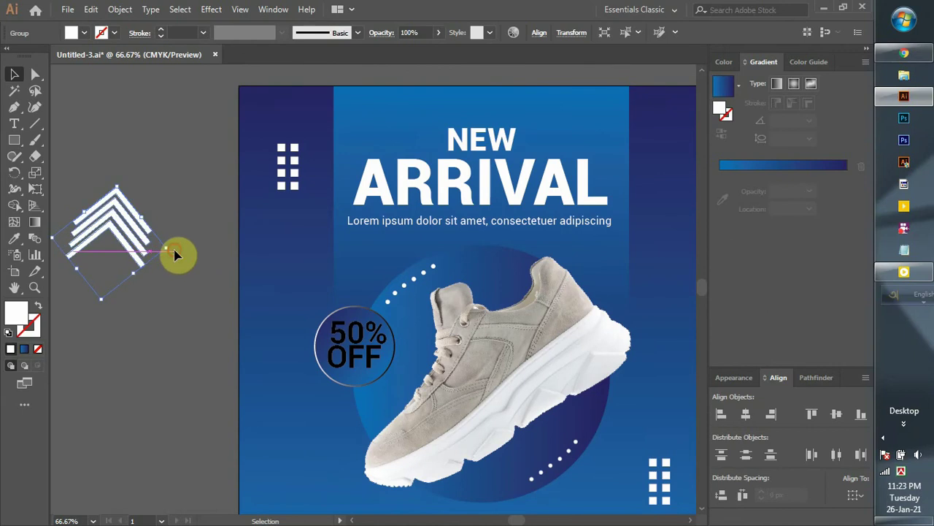
{"action": "left_click_drag", "start_coordinate": [106, 227], "coordinate": [285, 273]}
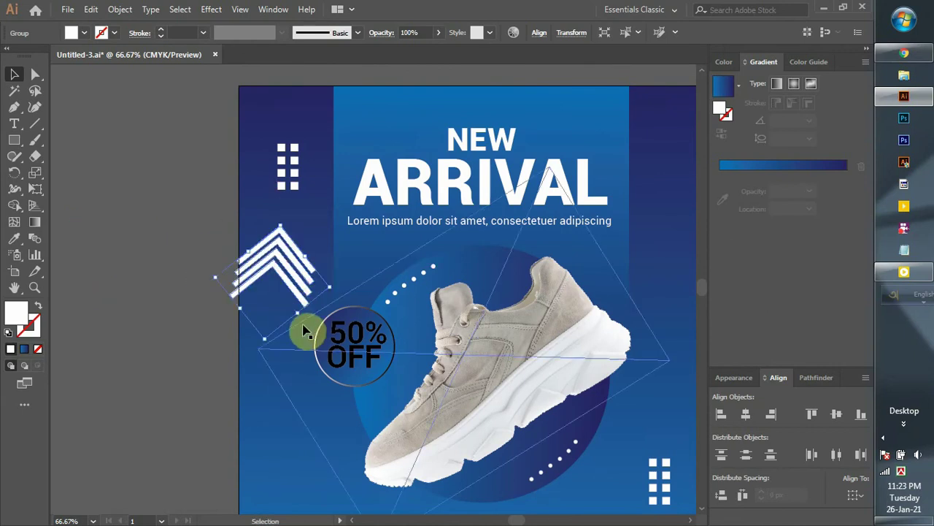
Scale down the chevron group and position it below the 50% OFF badge.
{"action": "key", "text": "v"}
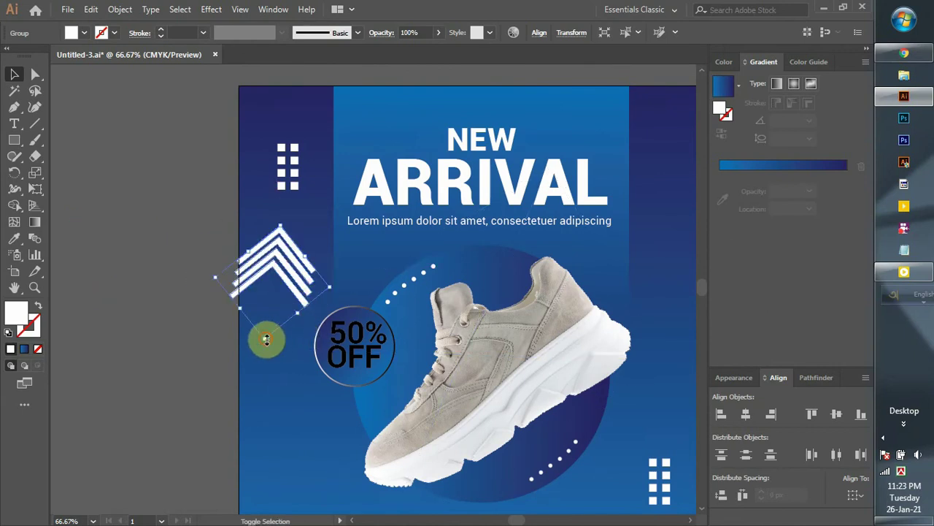
{"action": "left_click_drag", "start_coordinate": [266, 339], "coordinate": [268, 314]}
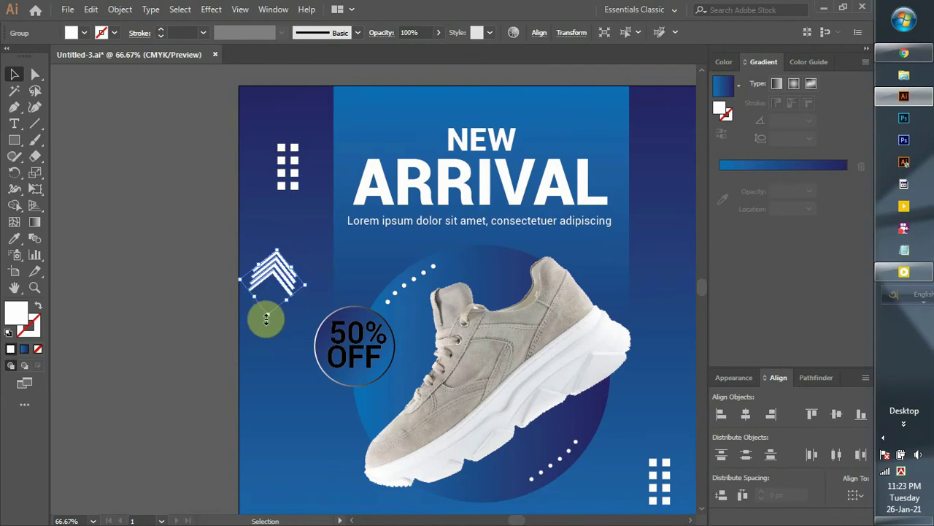
{"action": "left_click_drag", "start_coordinate": [233, 277], "coordinate": [313, 386]}
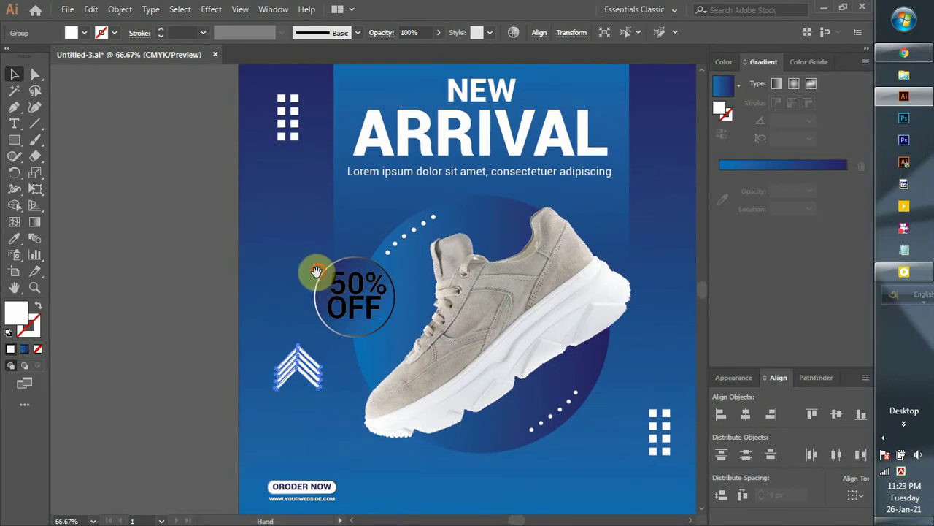
{"action": "left_click_drag", "start_coordinate": [313, 270], "coordinate": [141, 246]}
Move the chevron group off the artboard to its right side and ungroup it.
{"action": "left_click", "coordinate": [115, 350]}
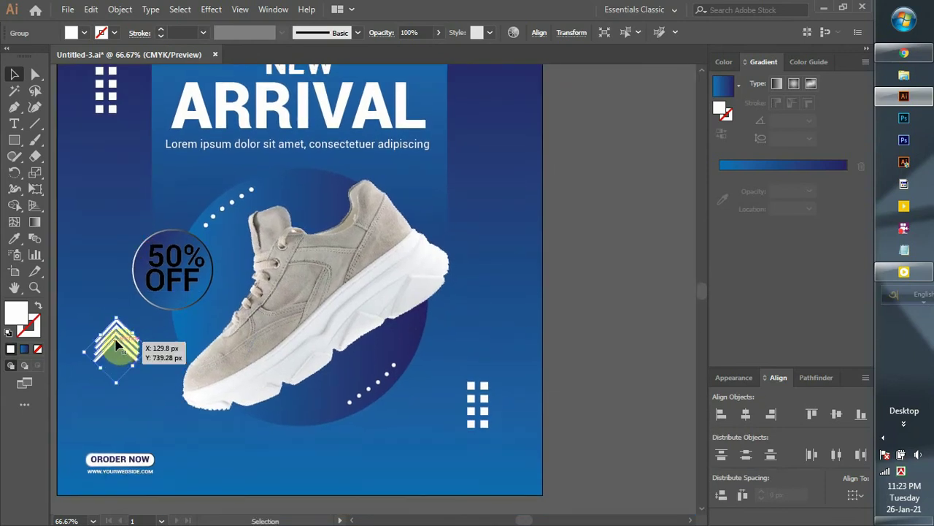
{"action": "left_click_drag", "start_coordinate": [115, 350], "coordinate": [591, 246]}
{"action": "right_click", "coordinate": [593, 226]}
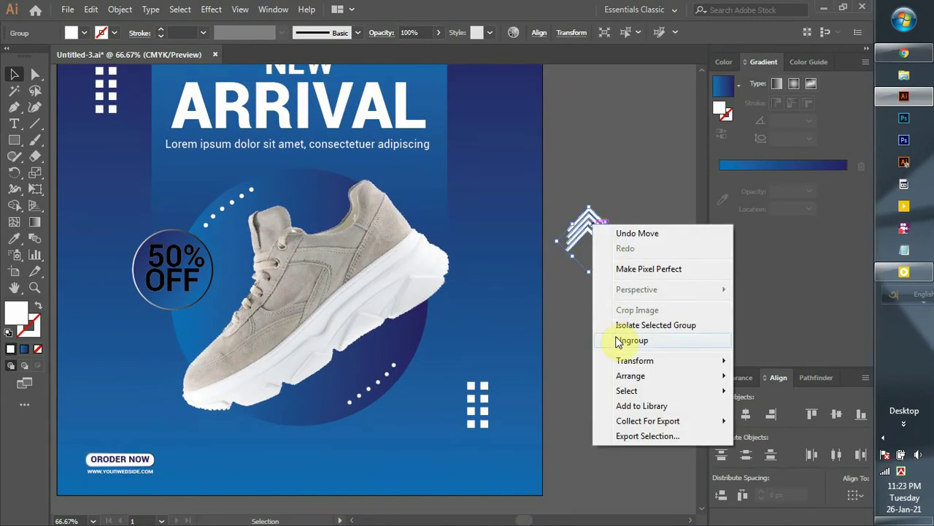
{"action": "left_click", "coordinate": [619, 340]}
Delete two of the four chevrons and widen the gap between the remaining two.
{"action": "left_click", "coordinate": [592, 309]}
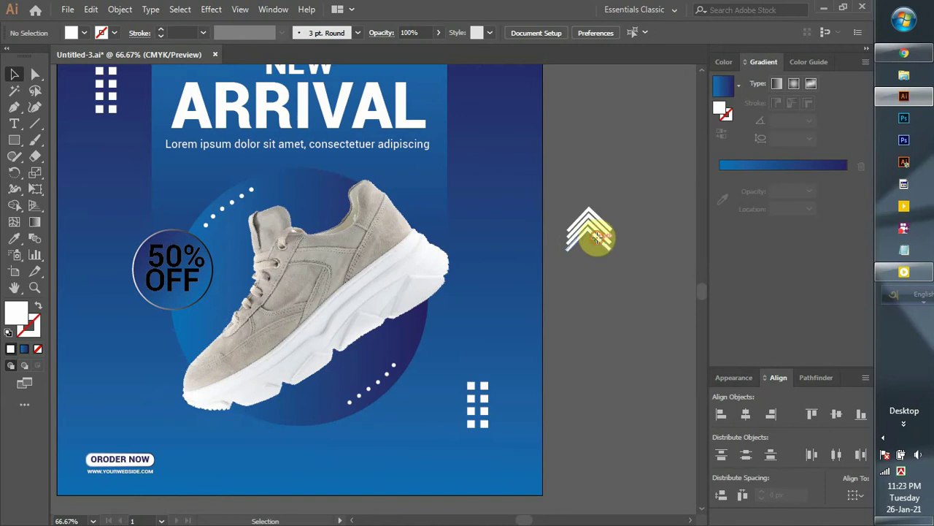
{"action": "left_click", "coordinate": [596, 236]}
{"action": "left_click", "coordinate": [584, 277]}
{"action": "left_click_drag", "start_coordinate": [596, 232], "coordinate": [595, 235]}
{"action": "left_click", "coordinate": [595, 261]}
{"action": "scroll", "coordinate": [587, 248], "scroll_direction": "up", "scroll_amount": 2}
{"action": "left_click", "coordinate": [597, 195]}
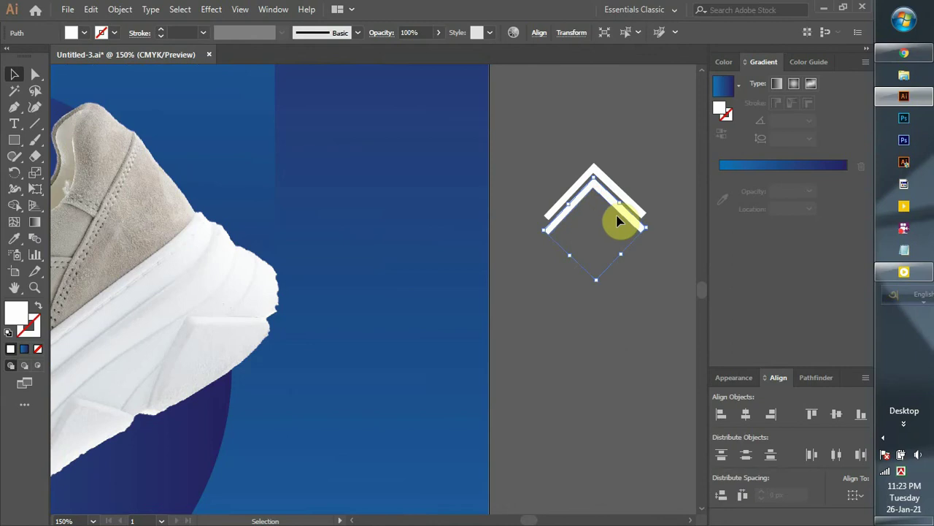
{"action": "left_click_drag", "start_coordinate": [601, 198], "coordinate": [602, 212]}
Place the chevron pair in the post's upper-right area and duplicate it into the lower-left area above the order button.
{"action": "left_click_drag", "start_coordinate": [566, 169], "coordinate": [615, 276]}
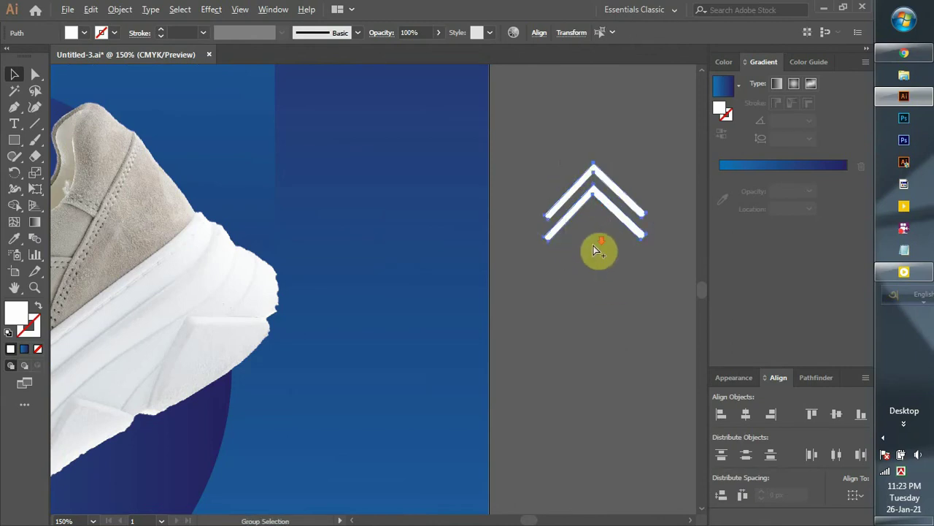
{"action": "scroll", "coordinate": [592, 250], "scroll_direction": "down", "scroll_amount": 2}
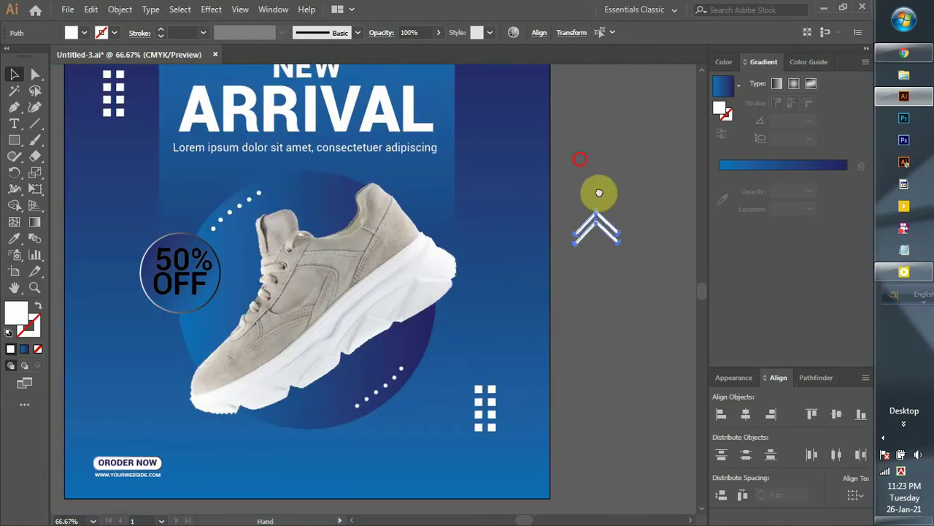
{"action": "left_click_drag", "start_coordinate": [598, 193], "coordinate": [634, 248]}
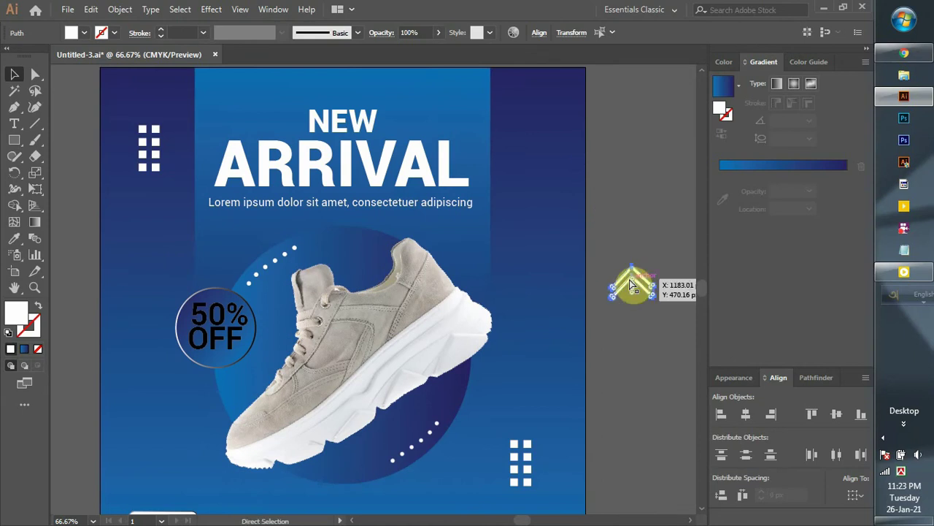
{"action": "left_click_drag", "start_coordinate": [629, 278], "coordinate": [538, 138]}
{"action": "left_click", "coordinate": [586, 148]}
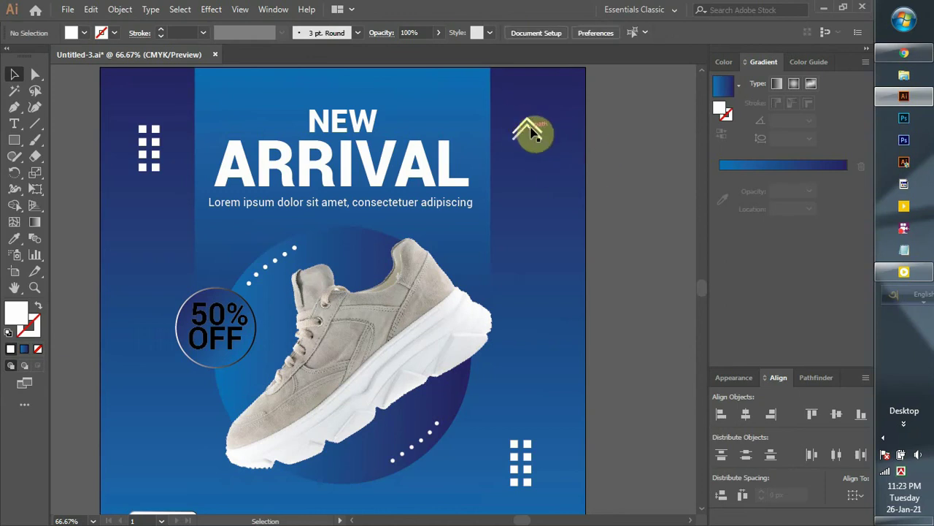
{"action": "left_click_drag", "start_coordinate": [538, 192], "coordinate": [584, 199]}
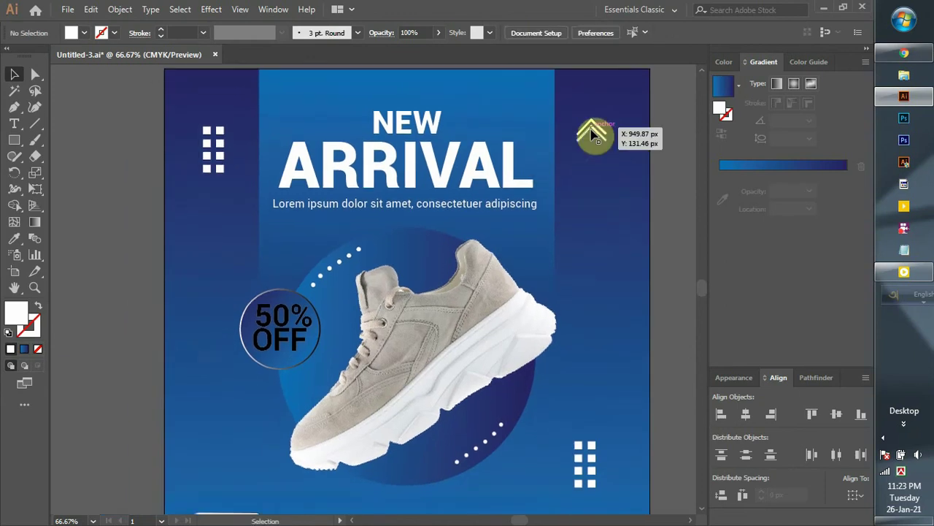
{"action": "left_click_drag", "start_coordinate": [588, 146], "coordinate": [216, 422]}
Add the text LOGO HERE in the post's lower-right area, below the white square grid.
{"action": "key", "text": "t"}
{"action": "scroll", "coordinate": [402, 359], "scroll_direction": "down", "scroll_amount": 1}
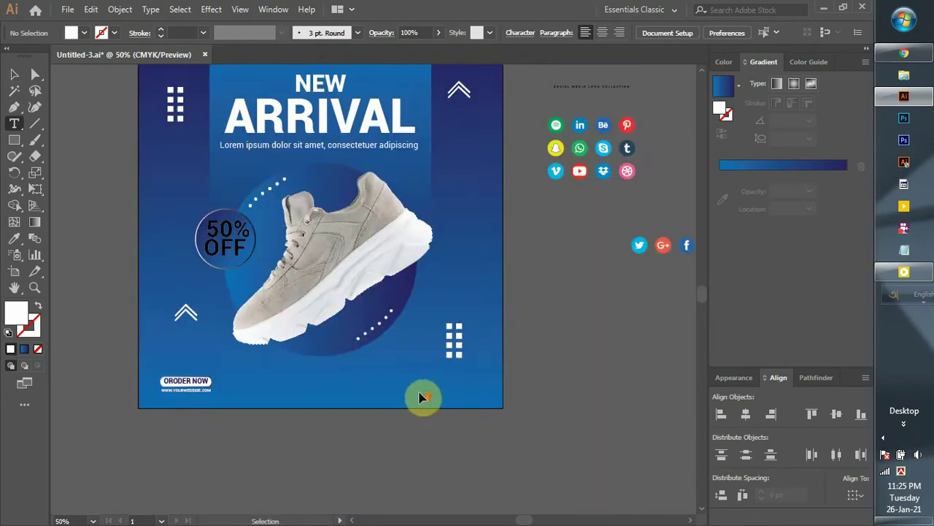
{"action": "scroll", "coordinate": [423, 397], "scroll_direction": "up", "scroll_amount": 3}
{"action": "left_click", "coordinate": [401, 352]}
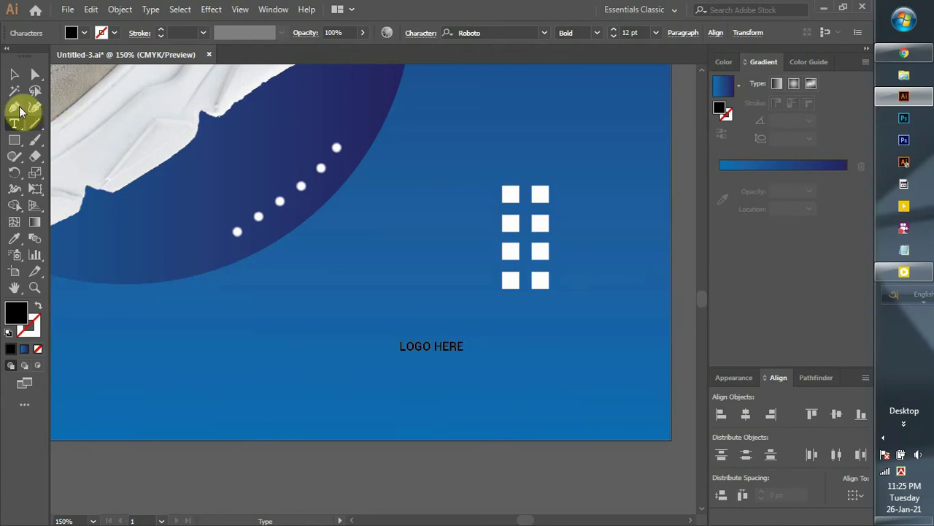
Format the LOGO HERE text as Roboto Bold at 29 pt with a white fill.
{"action": "left_click", "coordinate": [12, 75]}
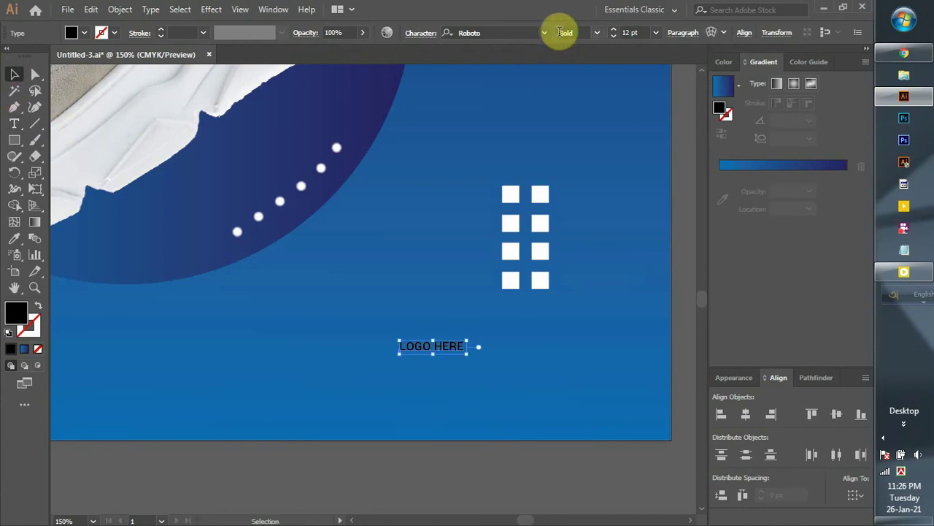
{"action": "left_click", "coordinate": [595, 33]}
{"action": "left_click", "coordinate": [577, 259]}
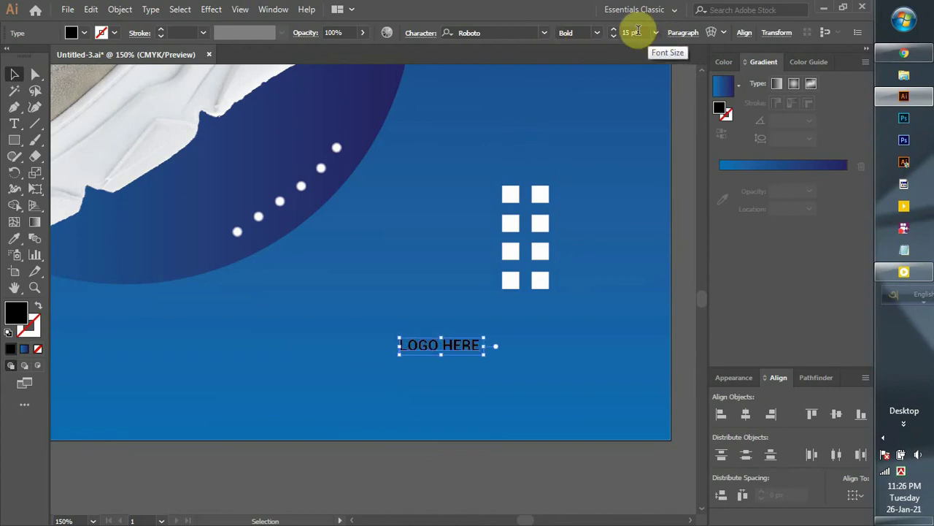
{"action": "scroll", "coordinate": [638, 30], "scroll_direction": "up", "scroll_amount": 14}
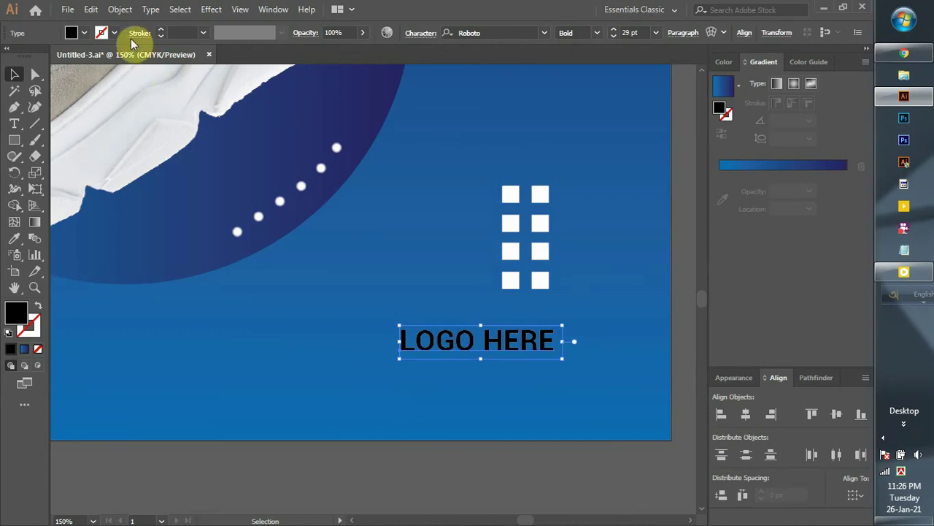
{"action": "left_click", "coordinate": [86, 33]}
{"action": "left_click", "coordinate": [28, 56]}
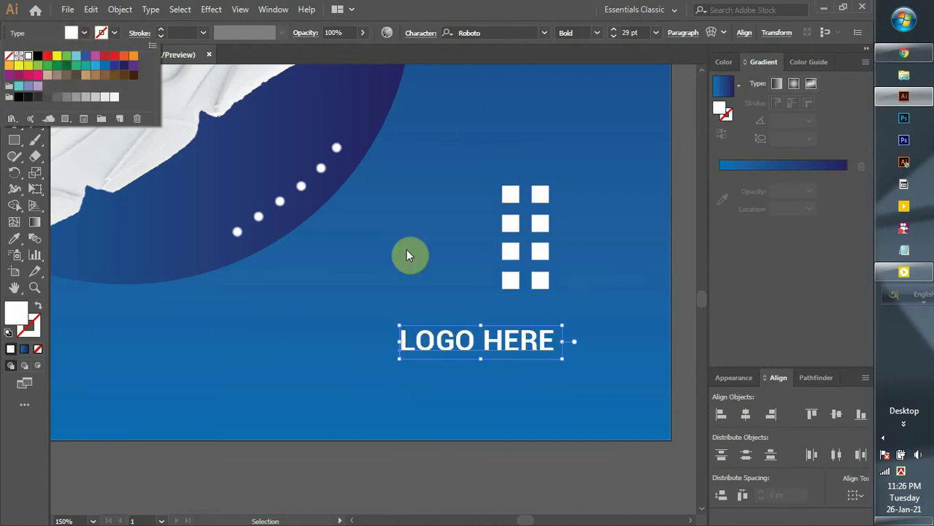
{"action": "left_click", "coordinate": [427, 246]}
Position LOGO HERE level with the order button and move the white square grid up above the text's right end.
{"action": "scroll", "coordinate": [482, 229], "scroll_direction": "left", "scroll_amount": 3}
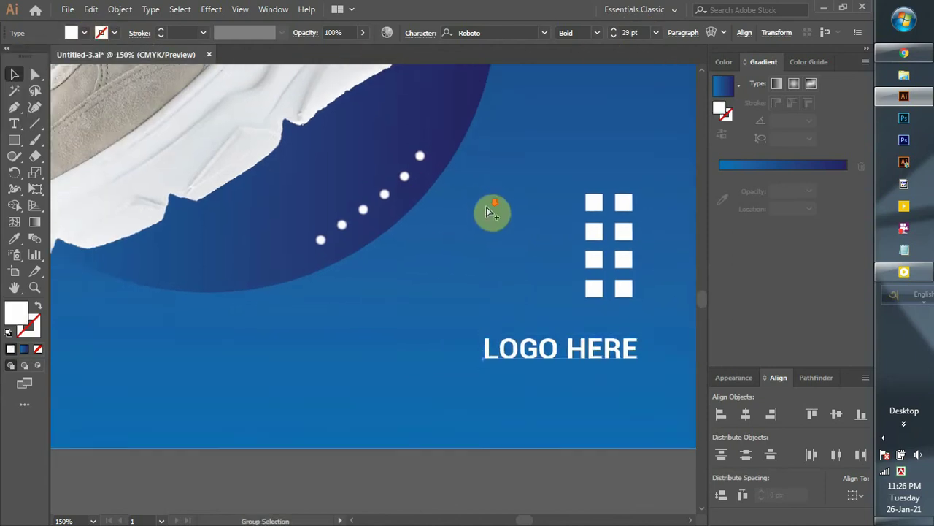
{"action": "key", "text": "ctrl+minus"}
{"action": "key", "text": "ctrl+minus"}
{"action": "left_click", "coordinate": [486, 275]}
{"action": "left_click_drag", "start_coordinate": [515, 277], "coordinate": [512, 289]}
{"action": "left_click", "coordinate": [640, 332]}
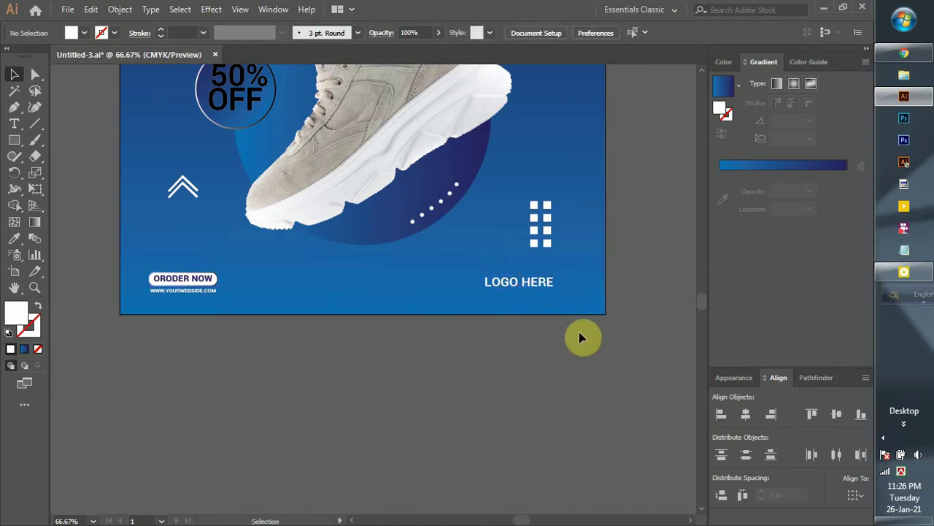
{"action": "left_click_drag", "start_coordinate": [543, 227], "coordinate": [546, 201]}
{"action": "left_click", "coordinate": [613, 200]}
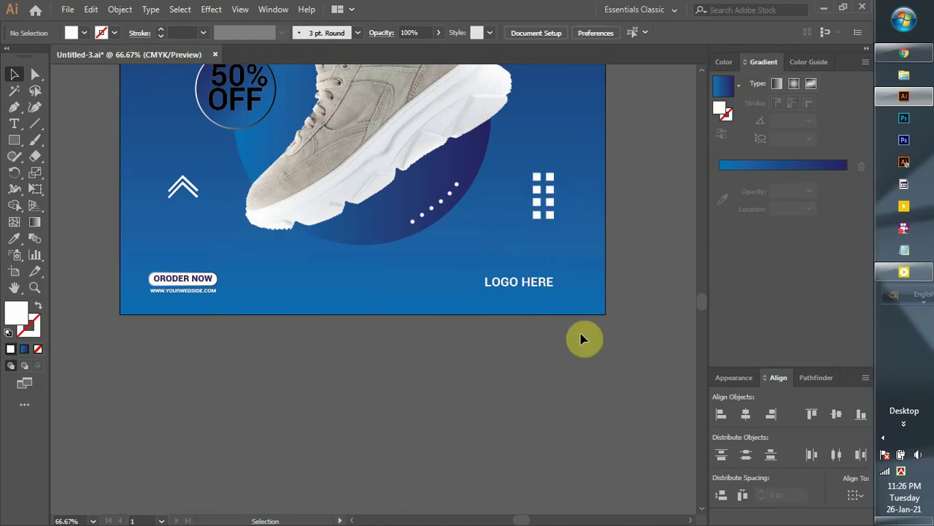
{"action": "scroll", "coordinate": [490, 316], "scroll_direction": "down", "scroll_amount": 2}
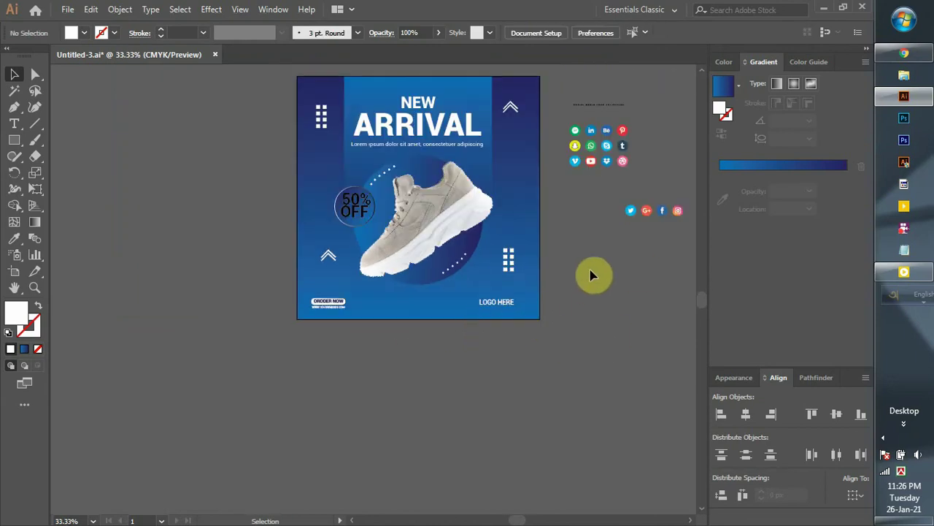
{"action": "left_click_drag", "start_coordinate": [594, 273], "coordinate": [517, 313]}
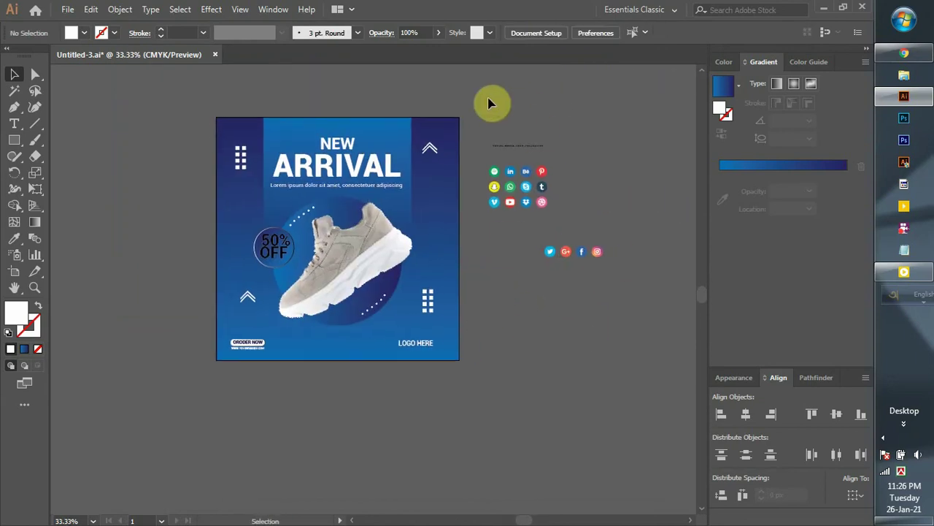
{"action": "scroll", "coordinate": [333, 150], "scroll_direction": "up", "scroll_amount": 1}
{"action": "left_click", "coordinate": [66, 11]}
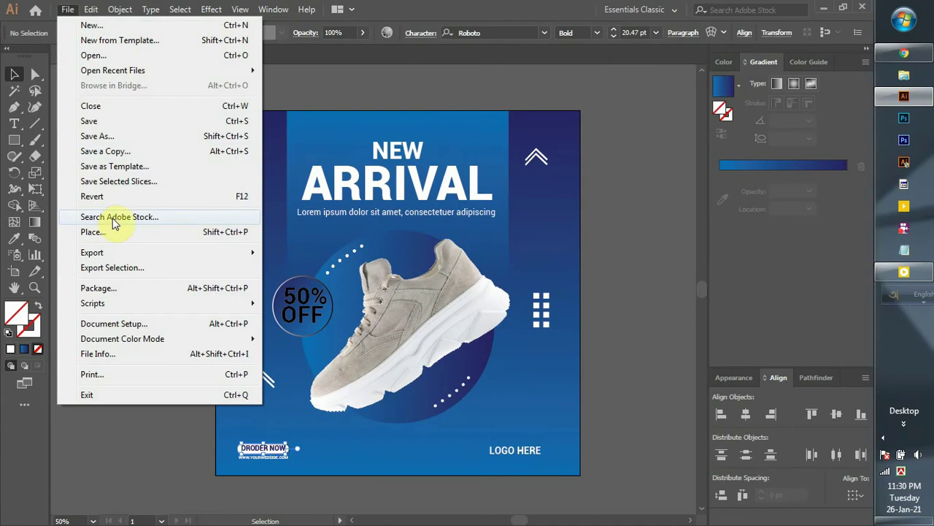
{"action": "mouse_move", "coordinate": [95, 252]}
{"action": "left_click", "coordinate": [299, 285]}
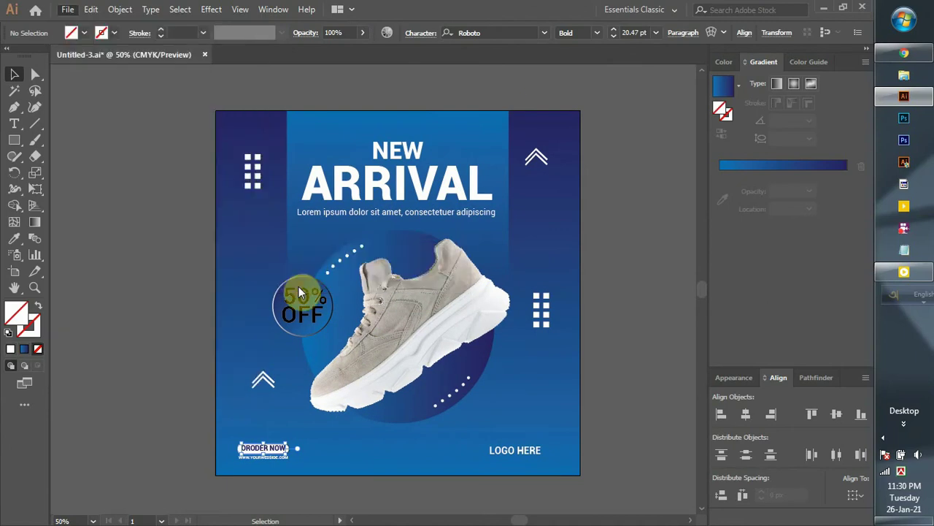